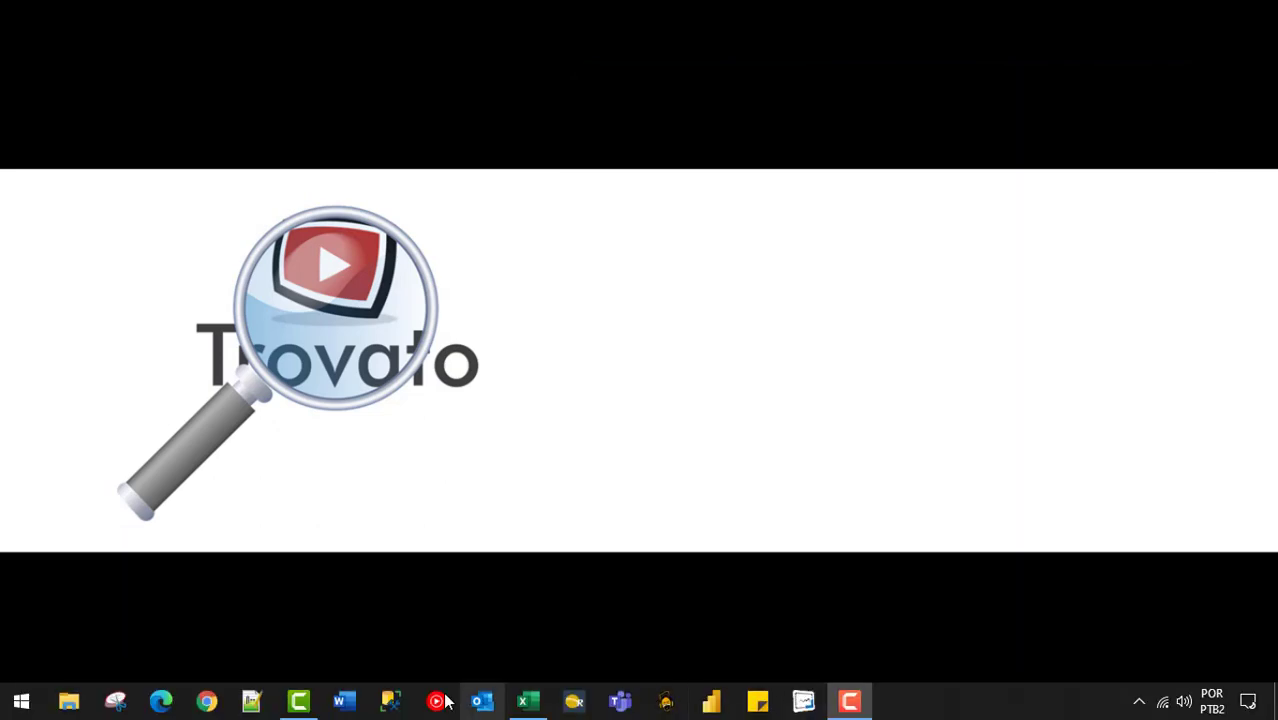
# Step: Enter the label 'Salário <= 1999' in G1 and 0 in H1
pyautogui.click(528, 701)
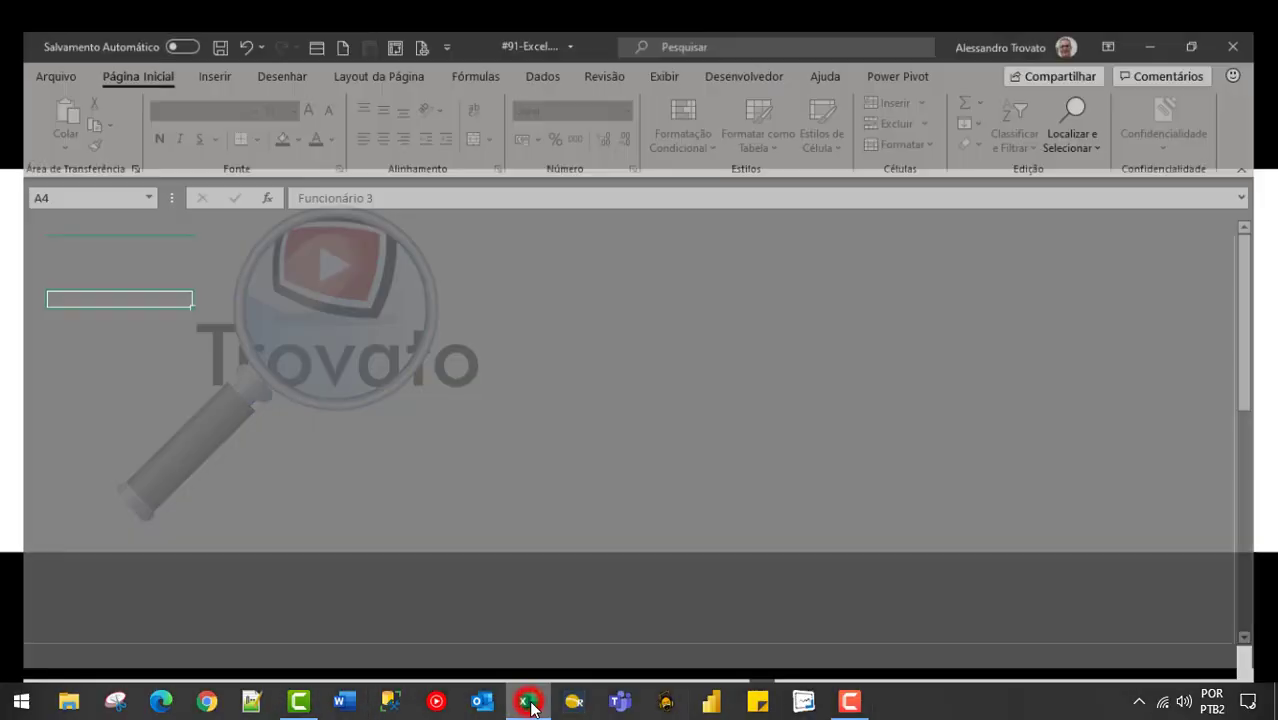
pyautogui.click(240, 320)
pyautogui.click(131, 259)
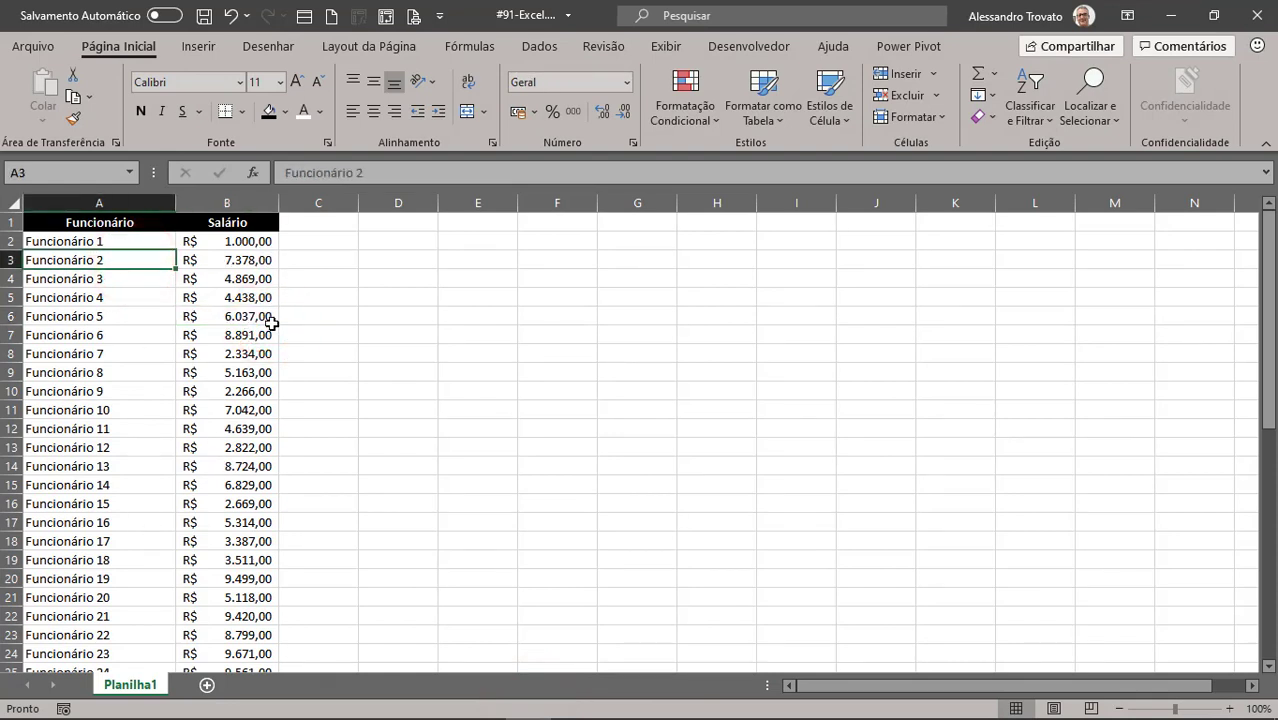
pyautogui.click(606, 224)
pyautogui.write('<=')
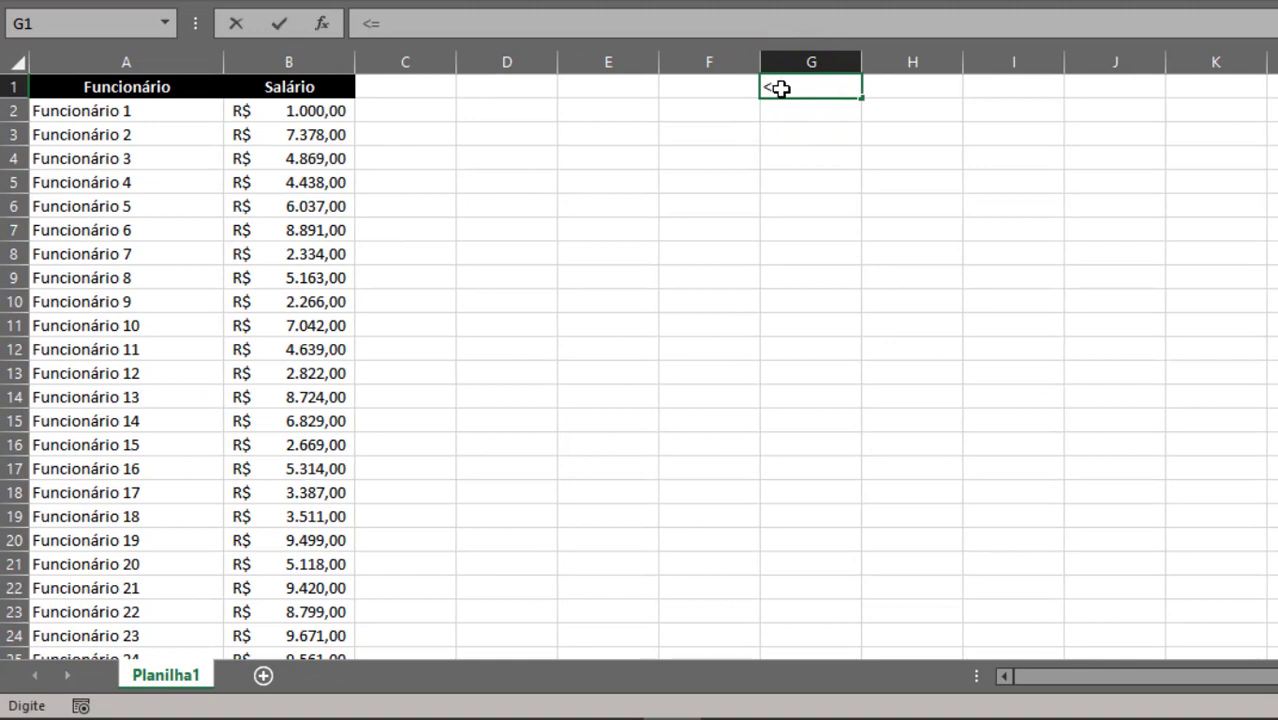
pyautogui.write('Sal')
pyautogui.write('ário ')
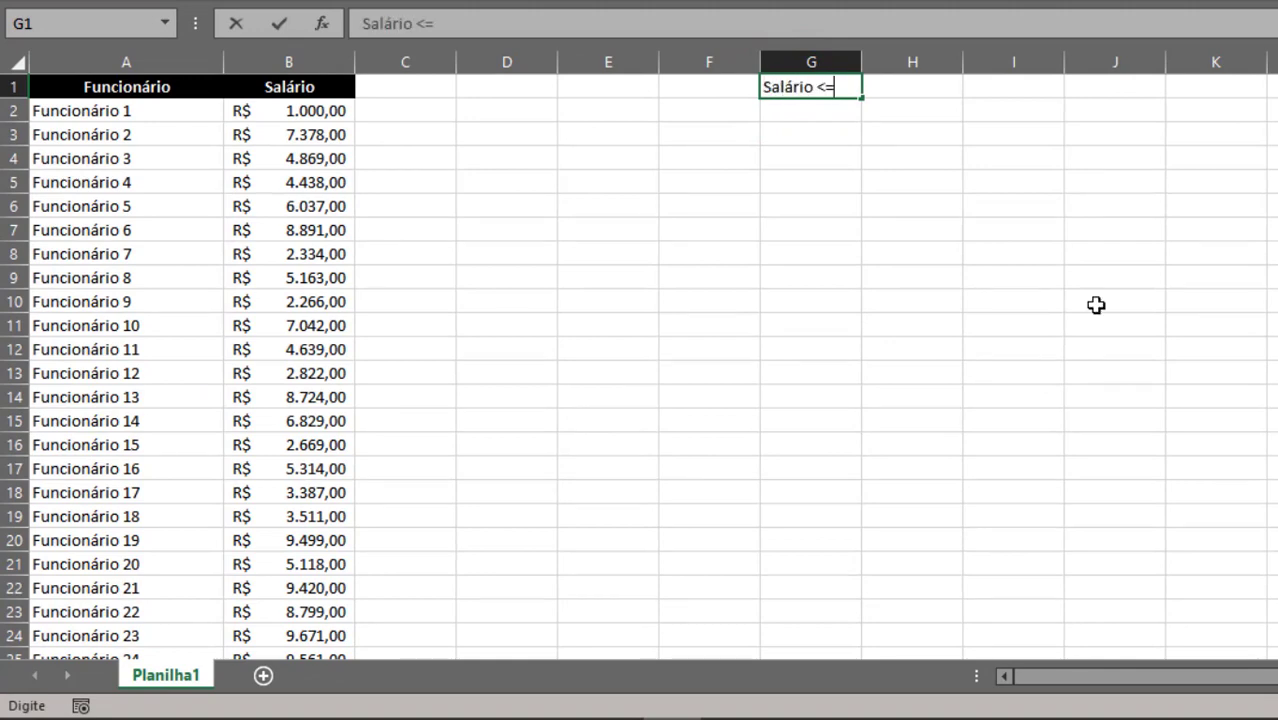
pyautogui.write('999')
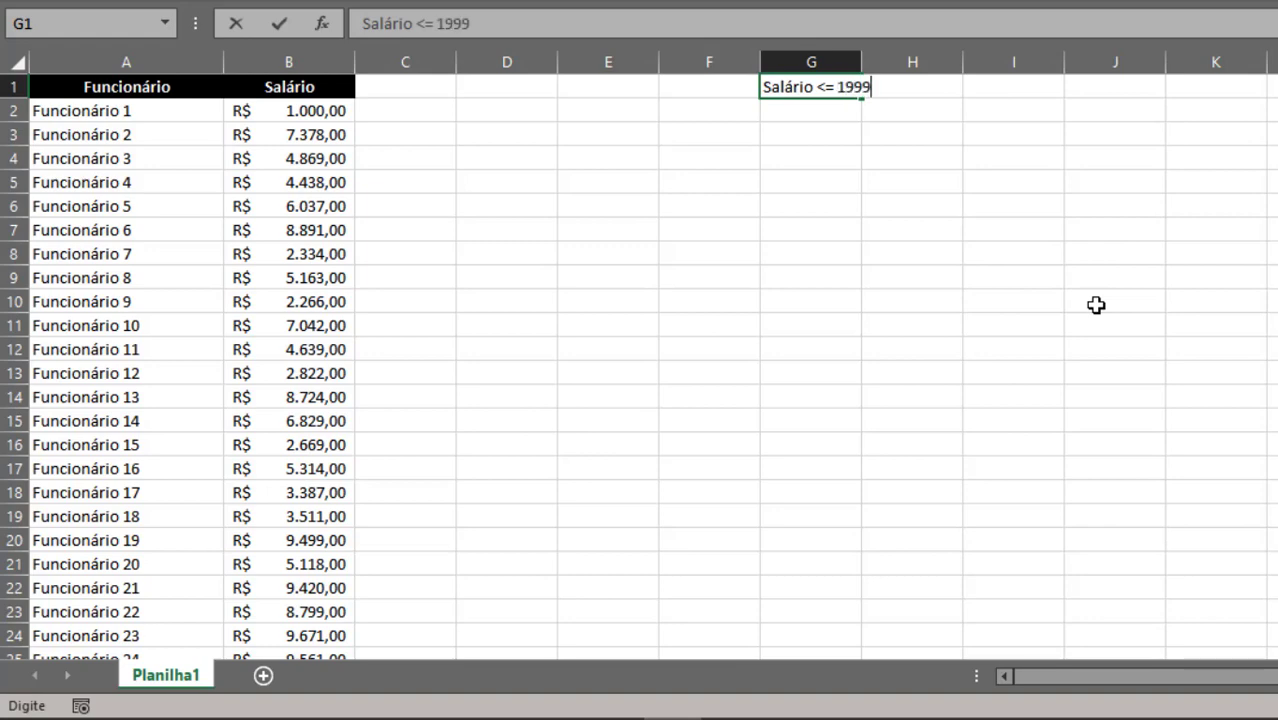
pyautogui.press('Tab')
pyautogui.write('0')
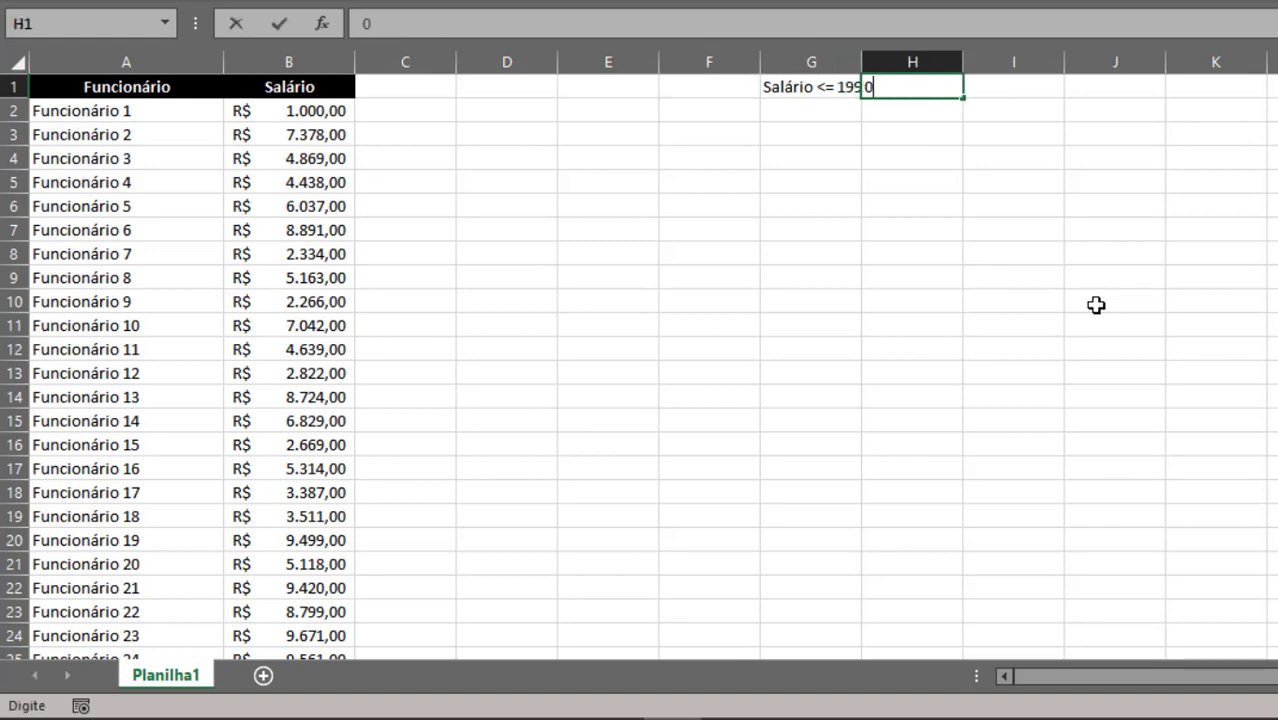
pyautogui.press('Tab')
# Step: Format H1 as a percentage (0%) and autofit column G to its label
pyautogui.click(939, 88)
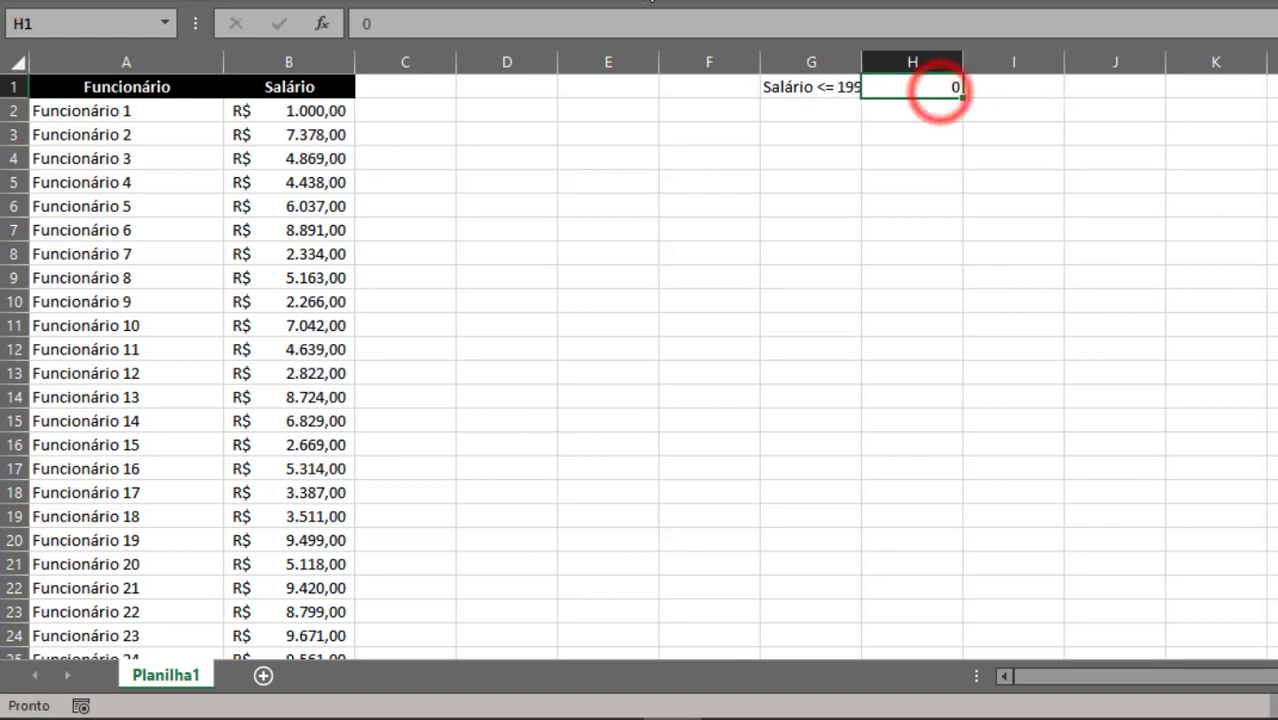
pyautogui.hotkey('ctrl', 'shift', '5')
pyautogui.click(912, 58)
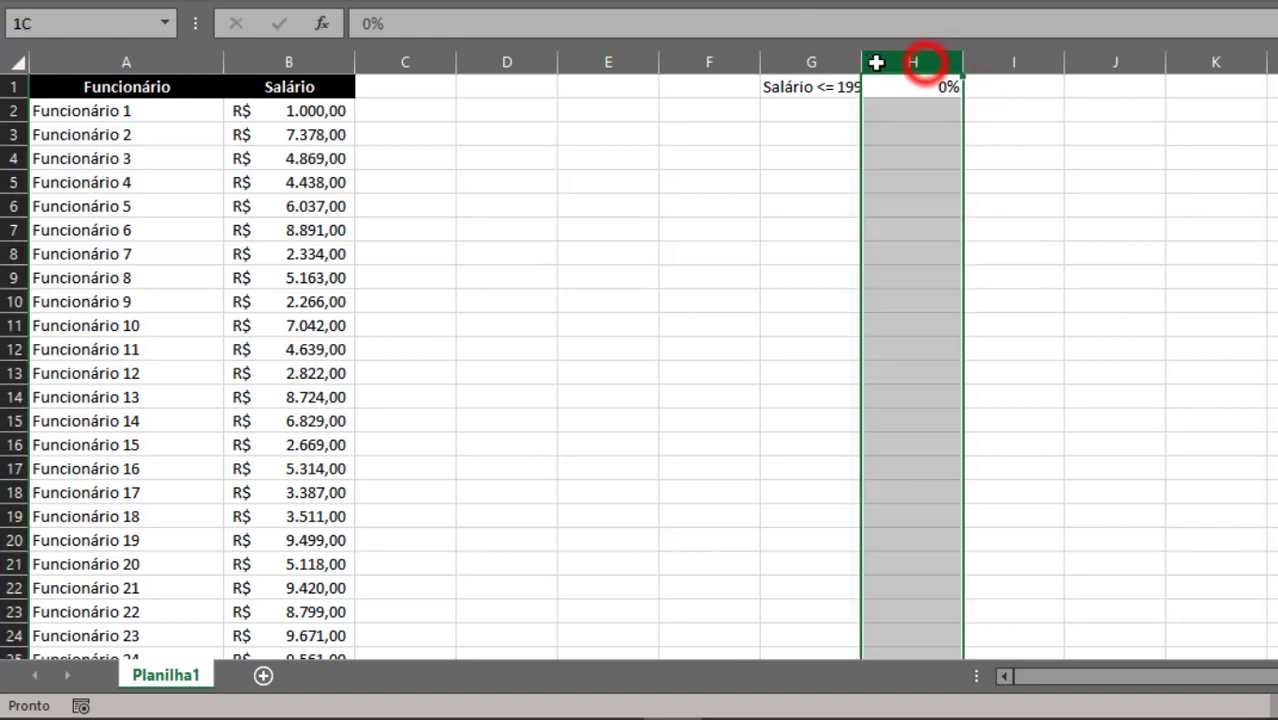
pyautogui.doubleClick(861, 62)
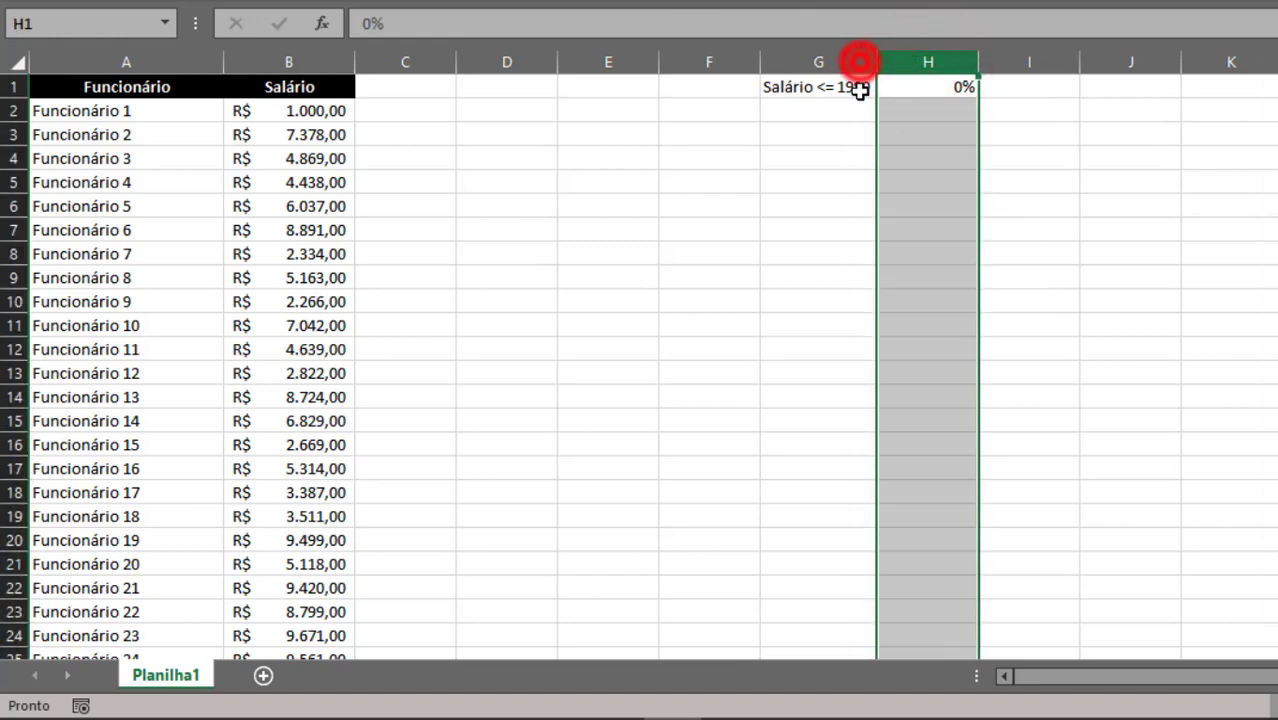
pyautogui.click(857, 118)
pyautogui.write('Sal')
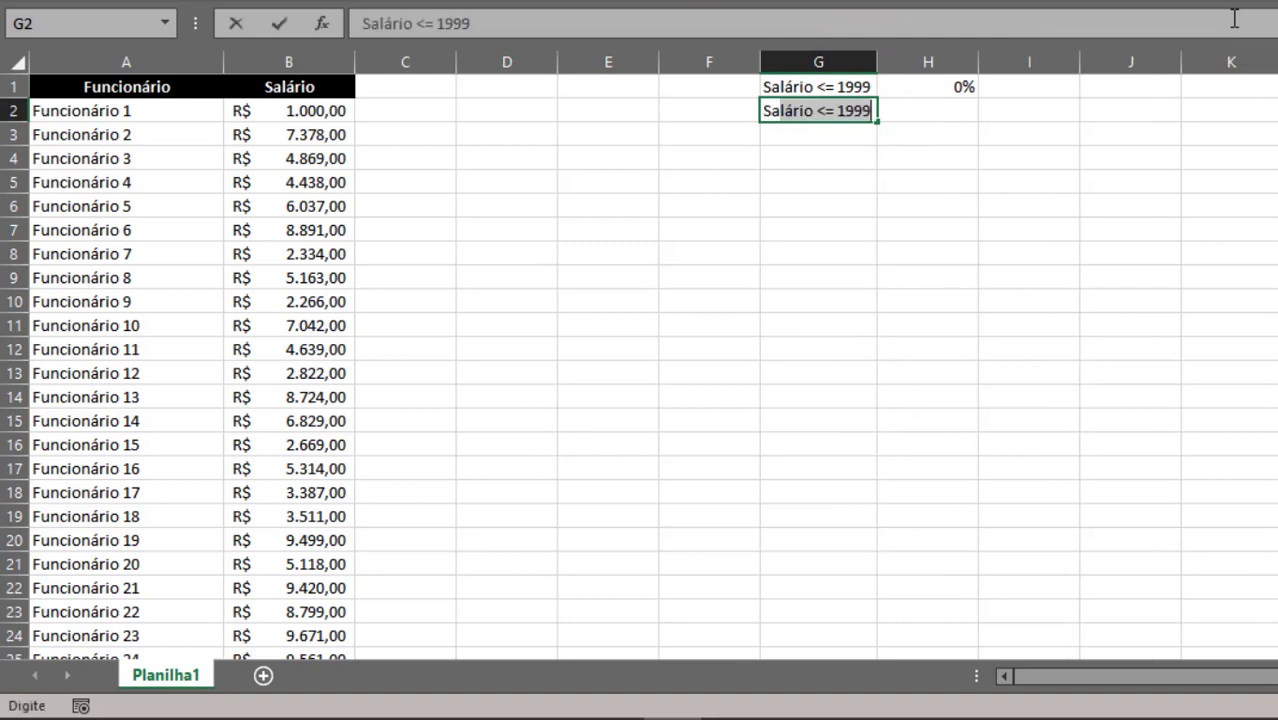
pyautogui.write('ário ')
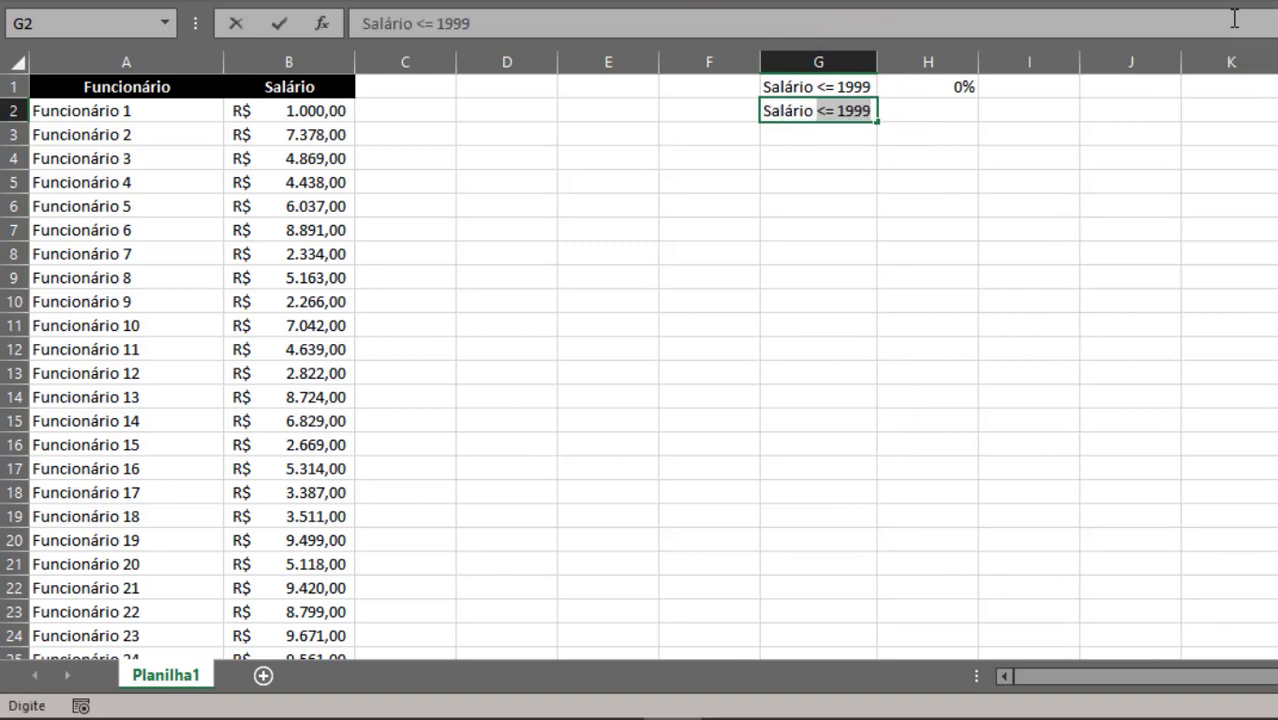
pyautogui.write('1')
pyautogui.press('BackSpace')
pyautogui.write('2000')
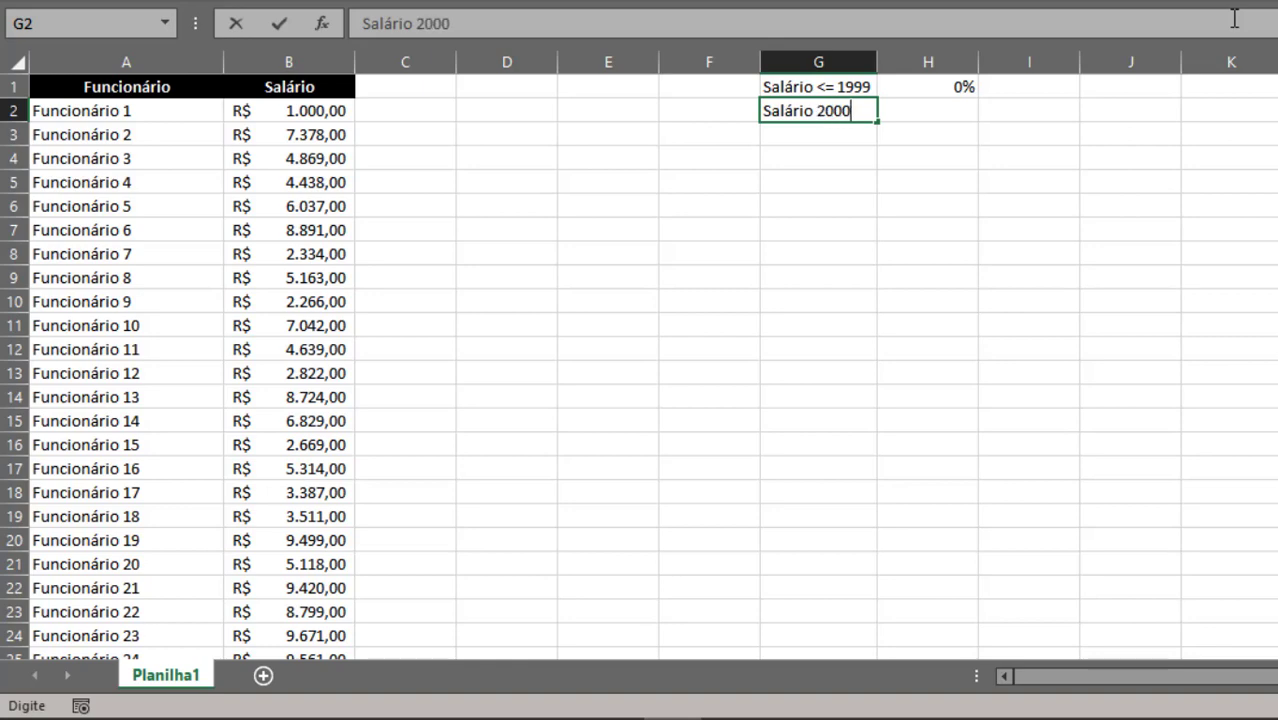
pyautogui.press('BackSpace')
pyautogui.press('BackSpace')
pyautogui.press('BackSpace')
pyautogui.press('BackSpace')
pyautogui.press('BackSpace')
pyautogui.press('BackSpace')
pyautogui.write('<2')
pyautogui.write('=')
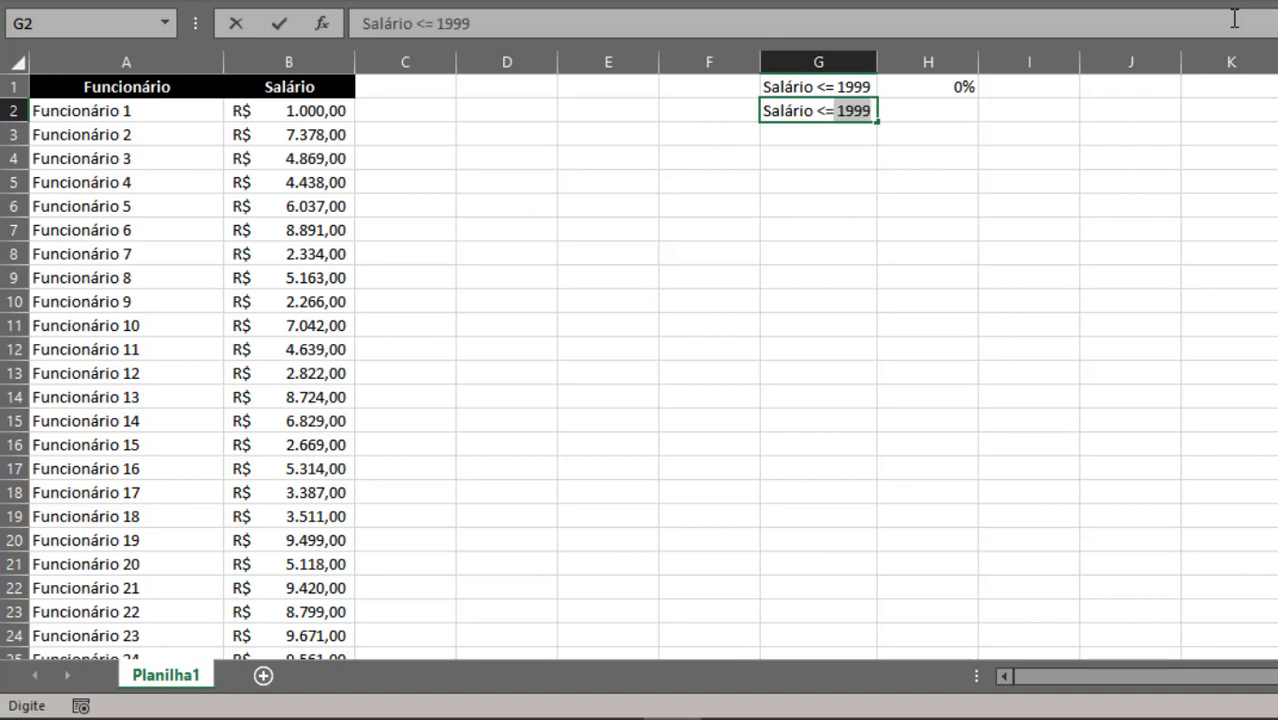
pyautogui.write('2999')
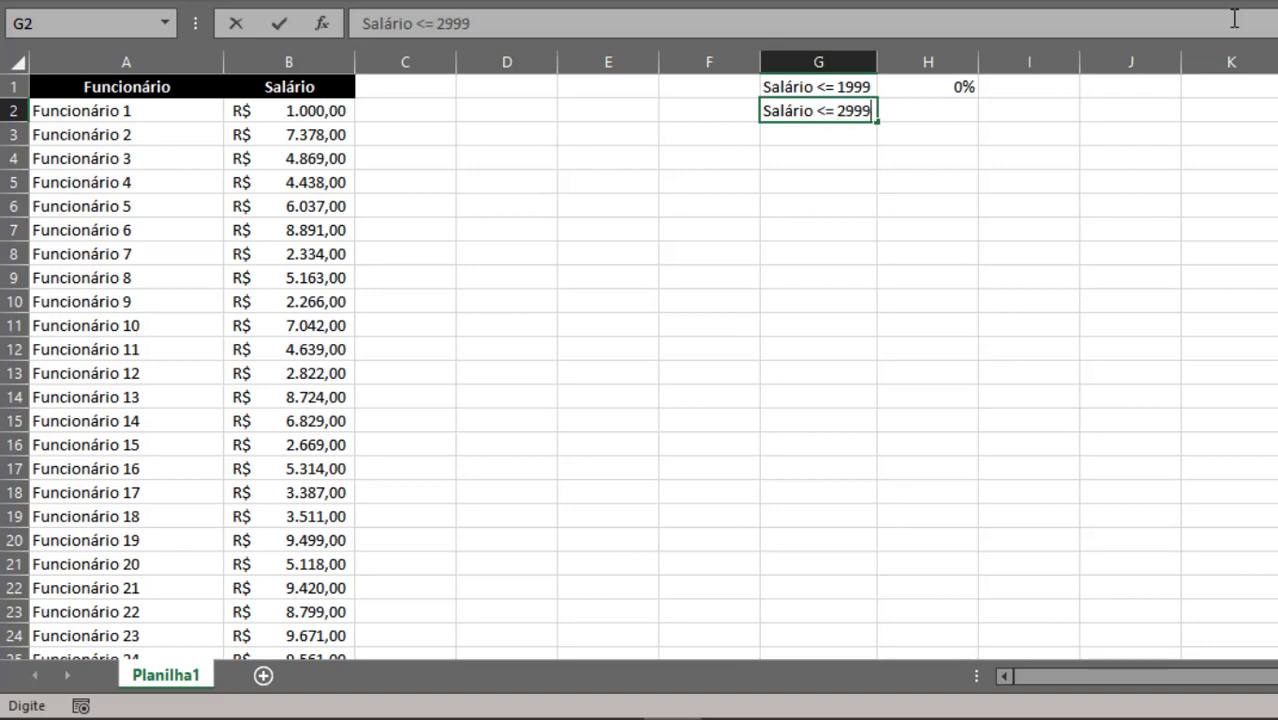
pyautogui.press('Tab')
pyautogui.write('11')
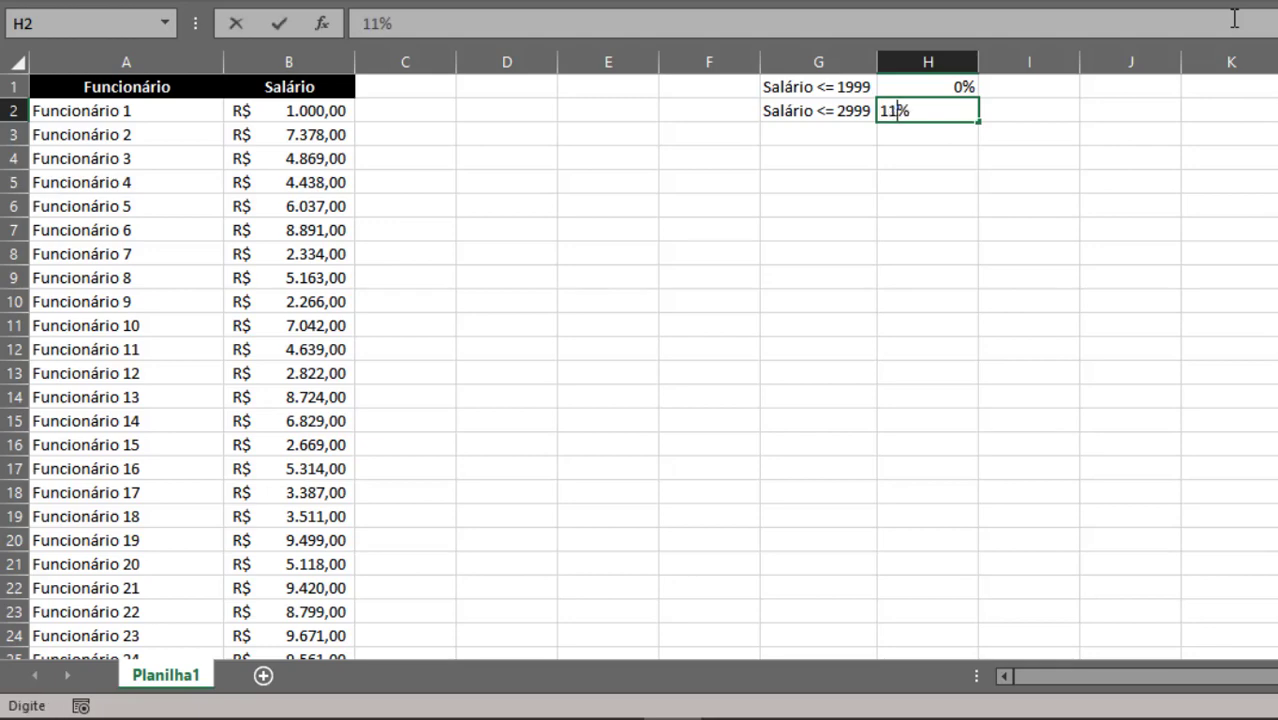
pyautogui.press('Return')
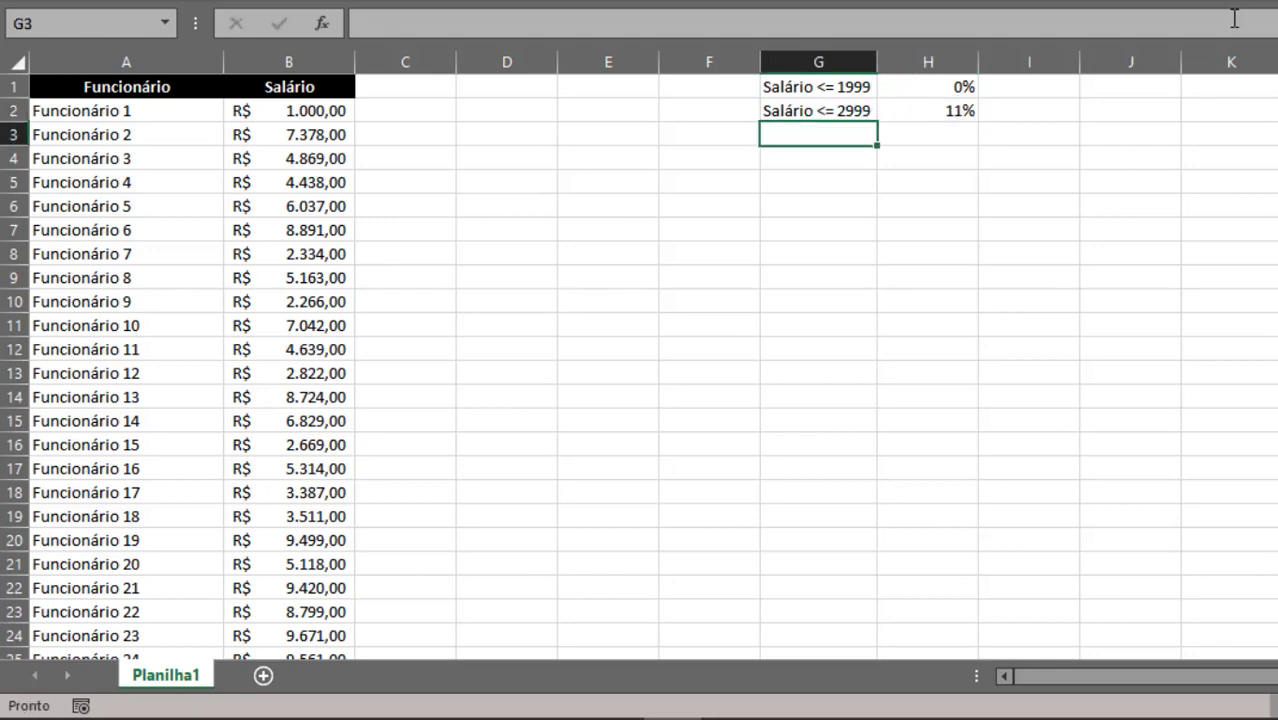
pyautogui.write('Salá')
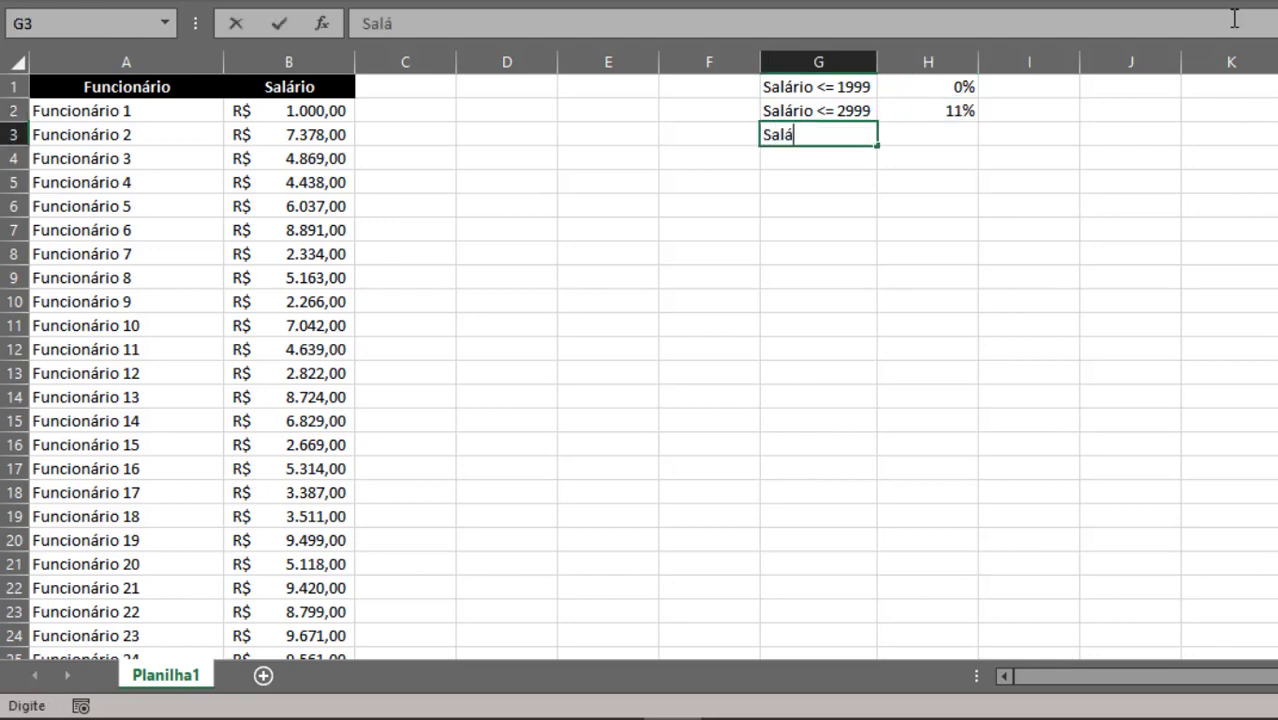
pyautogui.write('rio <= 4')
pyautogui.write('999')
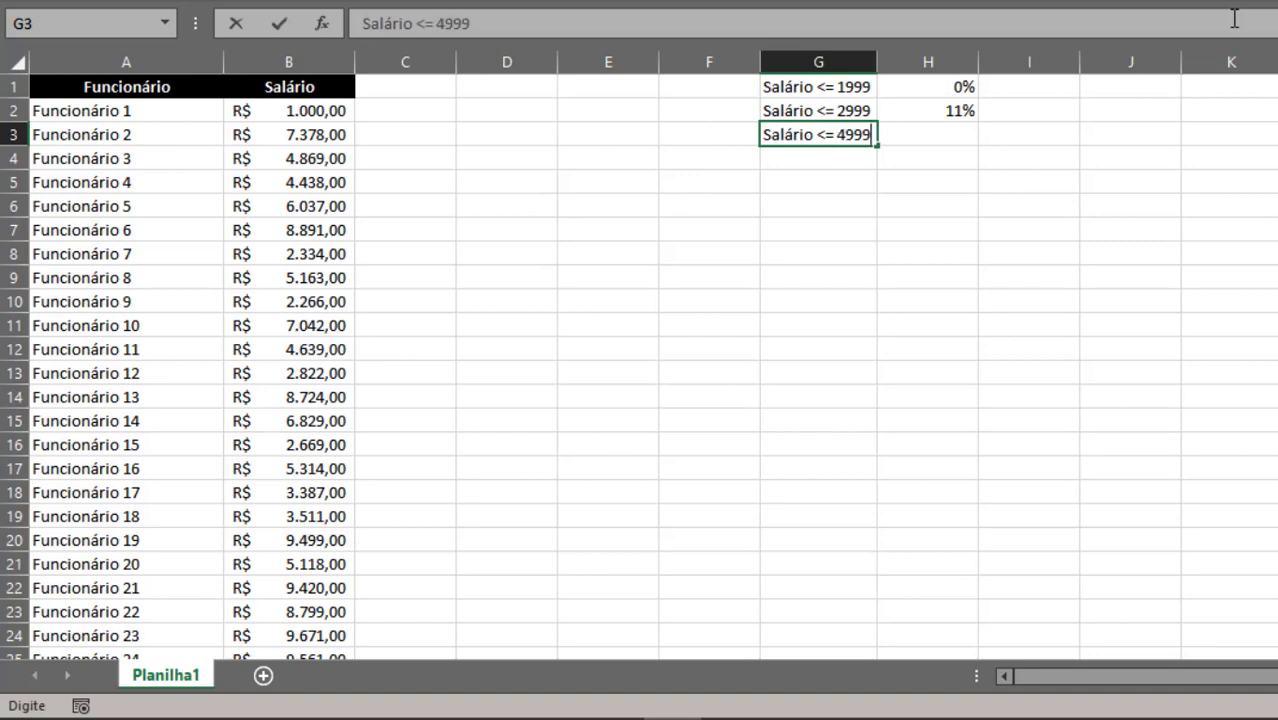
pyautogui.press('Tab')
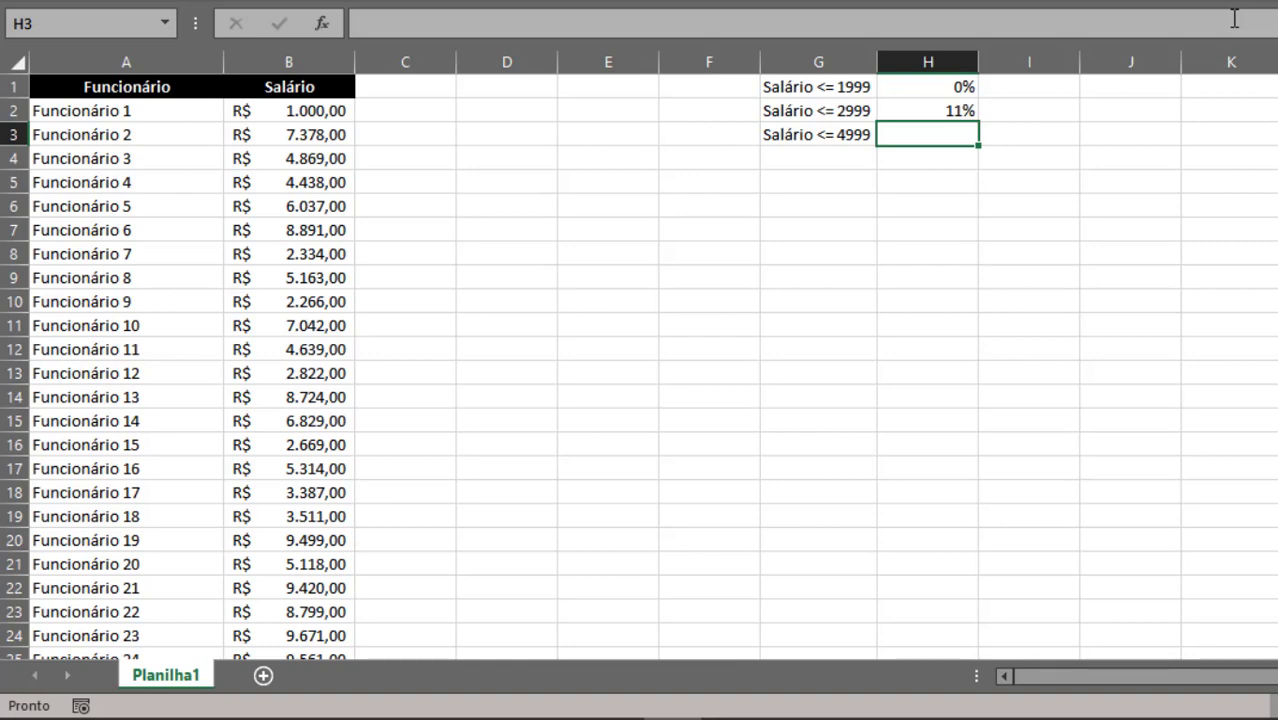
pyautogui.write('19')
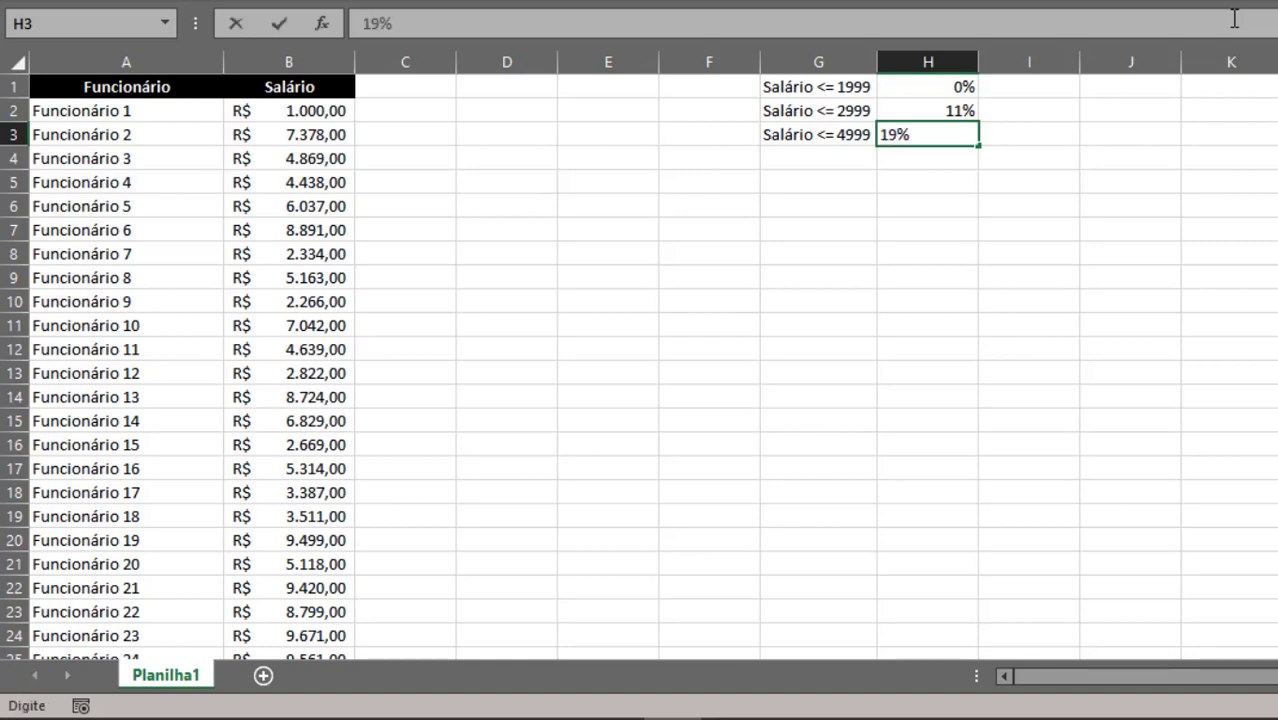
pyautogui.press('Tab')
pyautogui.press('Return')
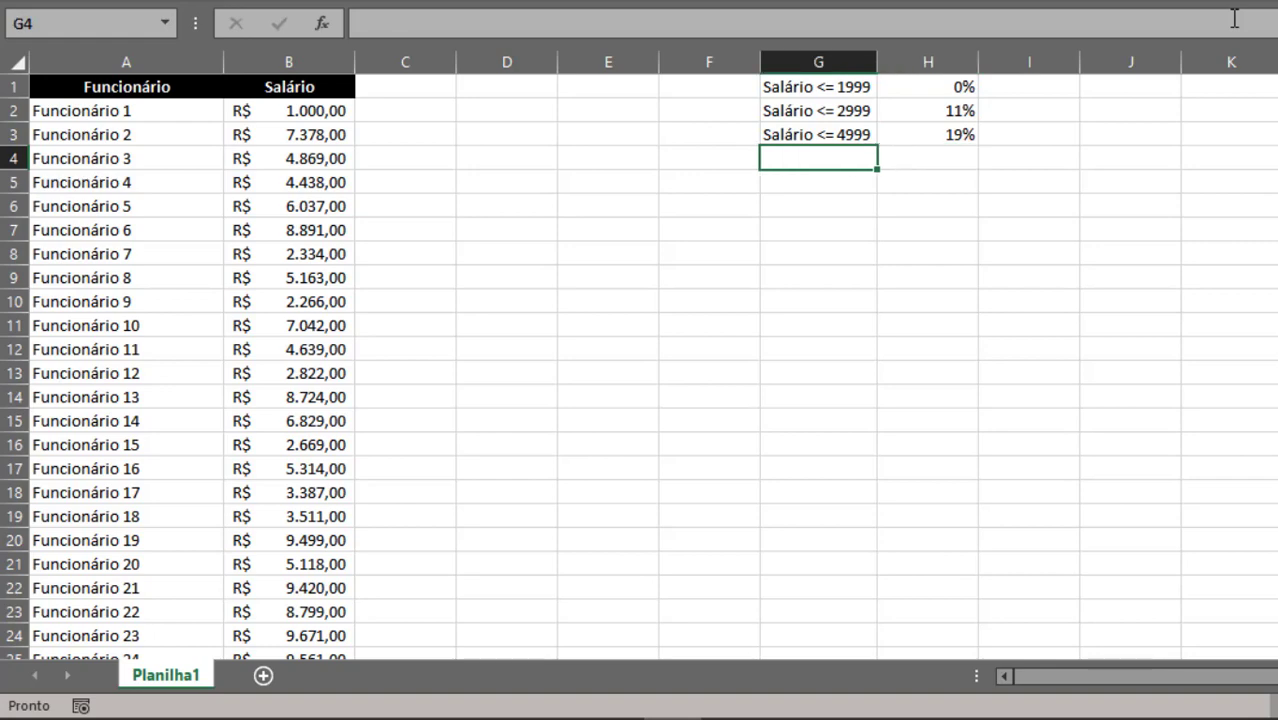
pyautogui.write('salá')
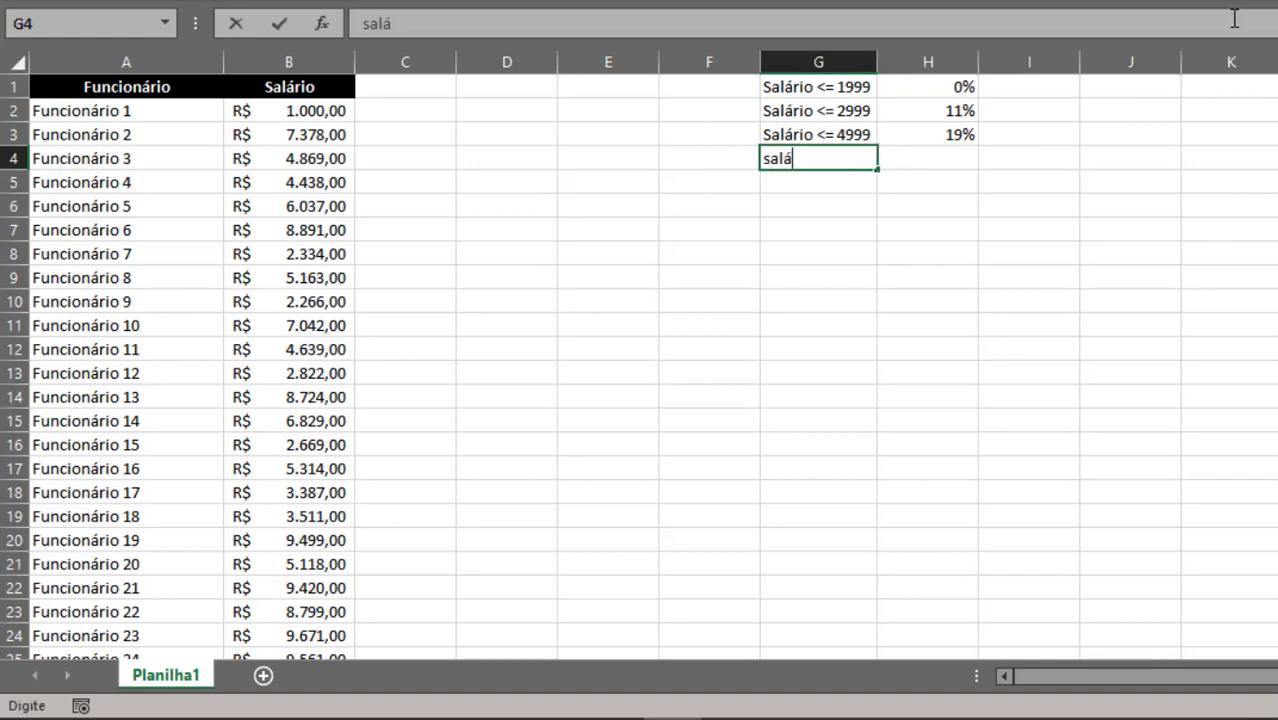
pyautogui.write('rio >=')
pyautogui.write('5000')
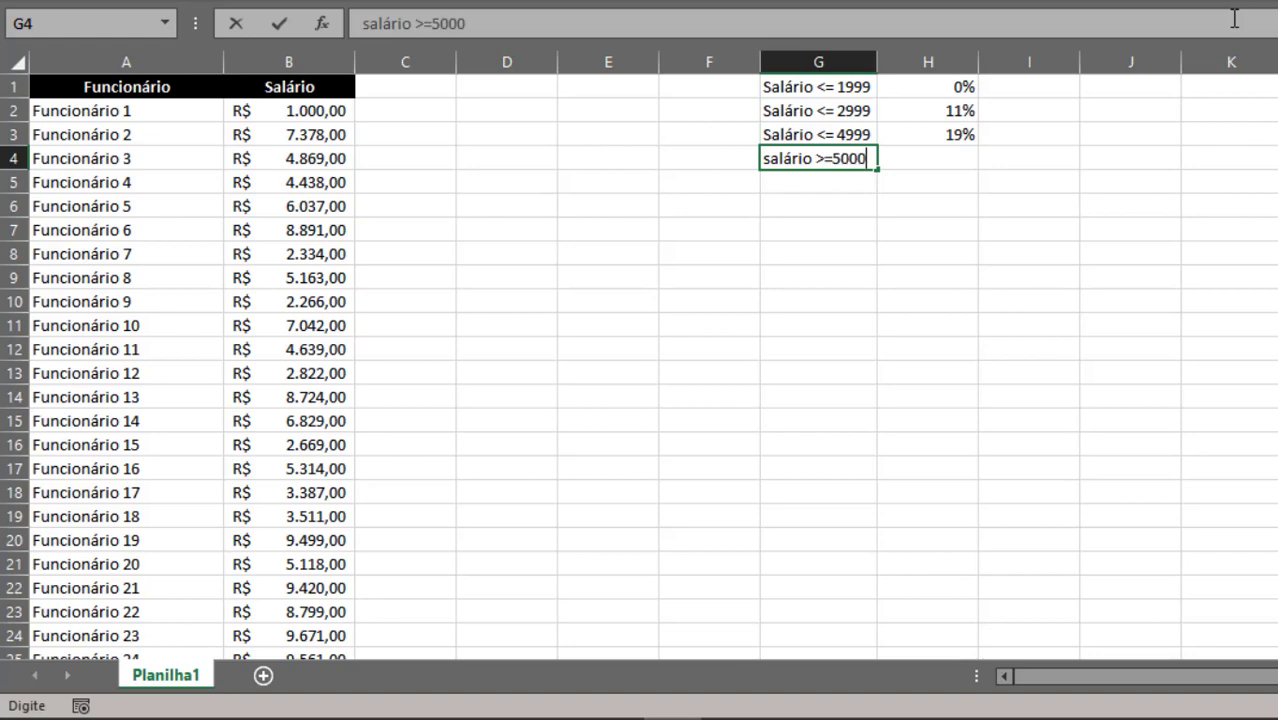
pyautogui.press('Tab')
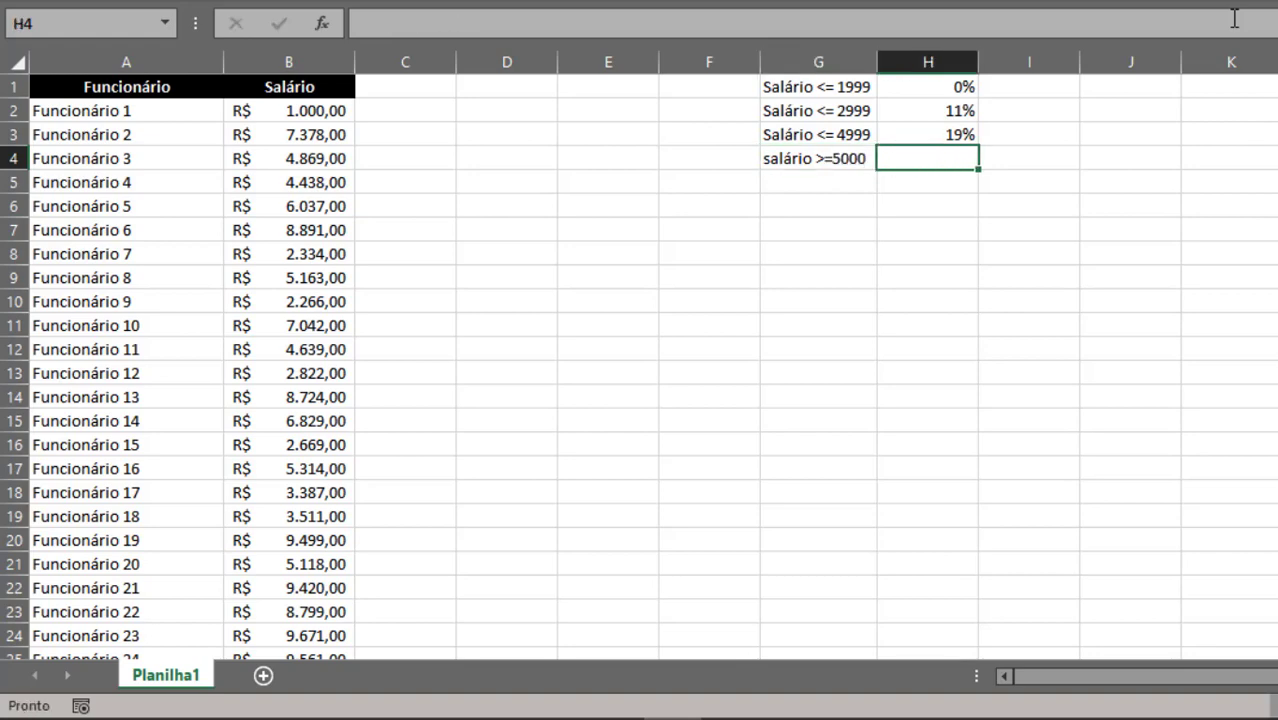
pyautogui.write('27,5')
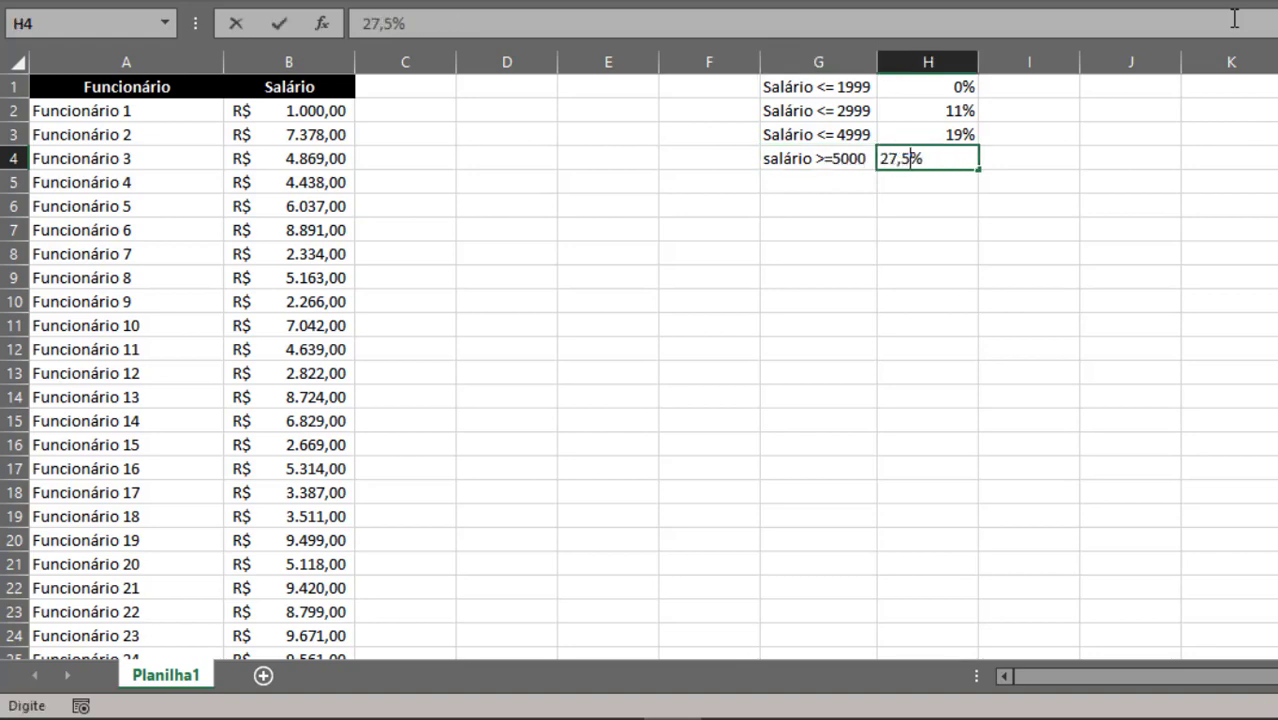
pyautogui.press('Return')
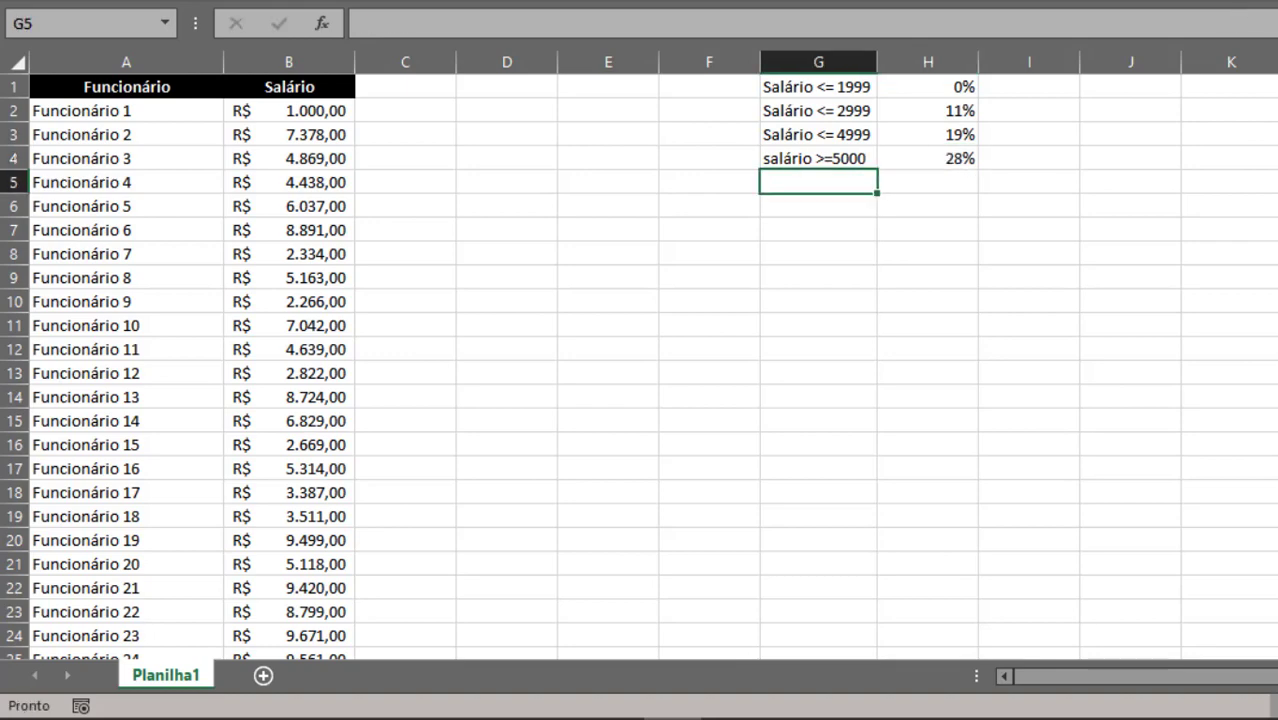
pyautogui.click(922, 62)
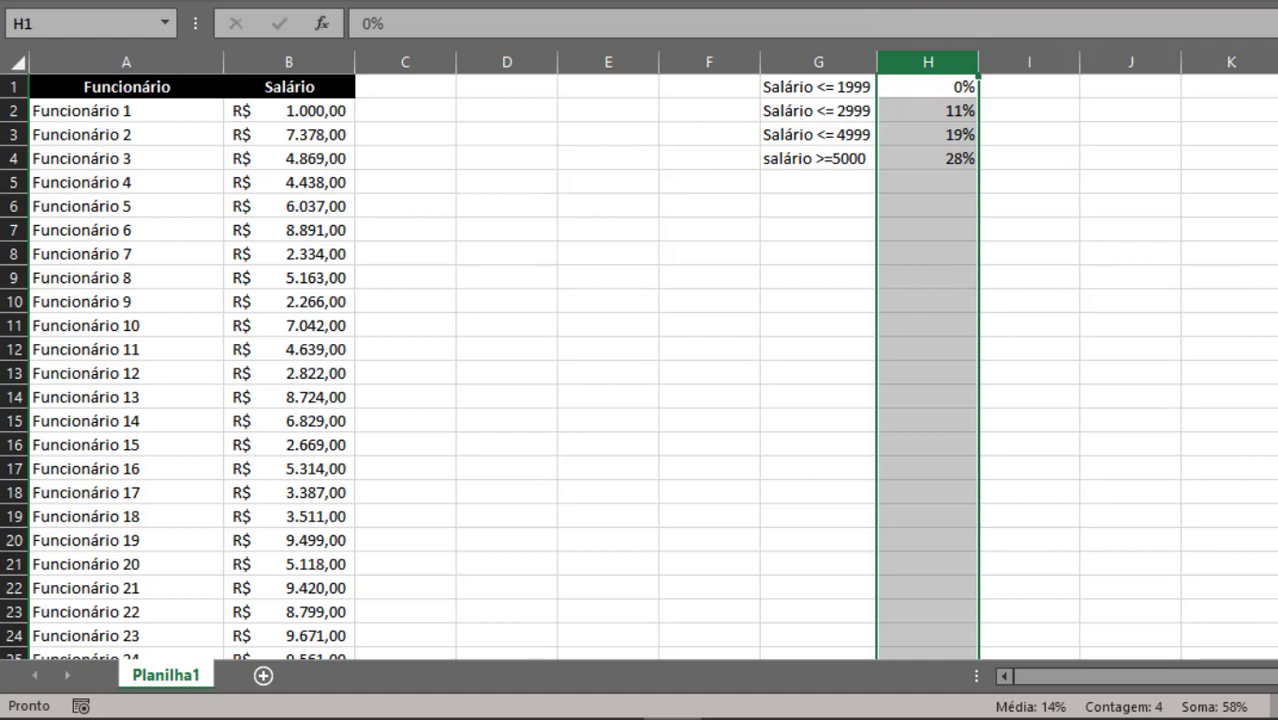
pyautogui.click(312, 117)
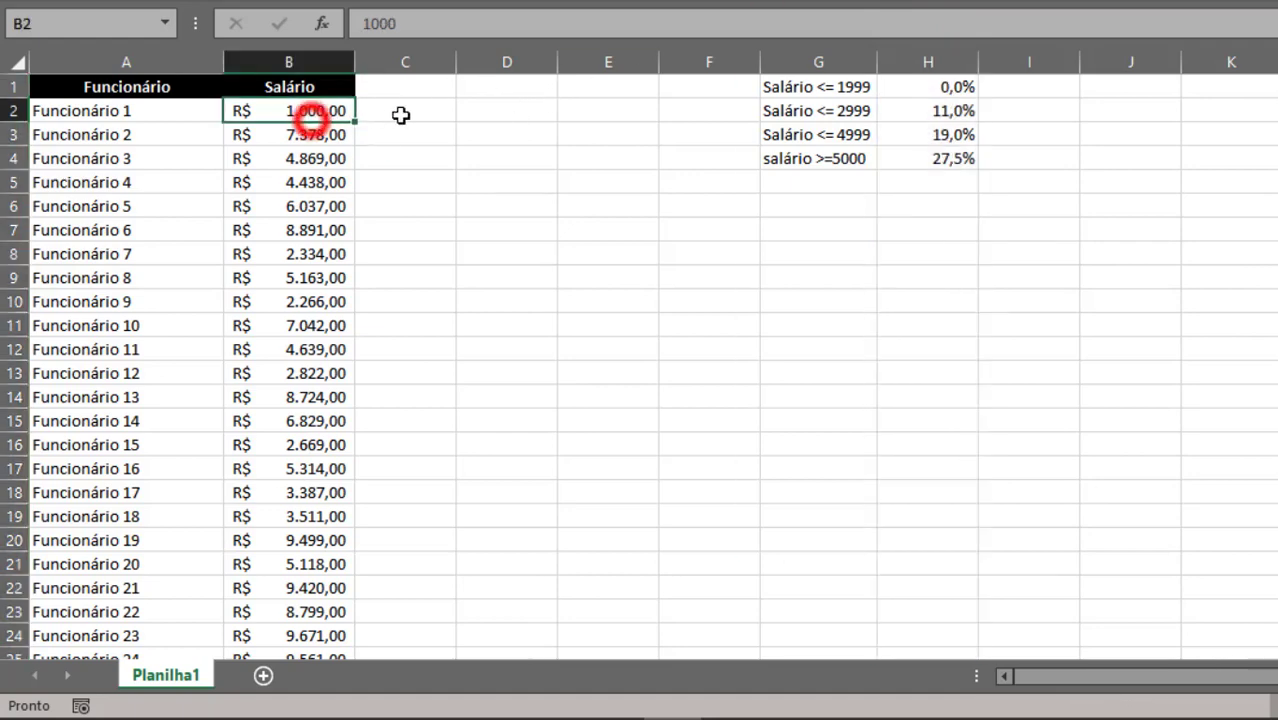
pyautogui.click(400, 115)
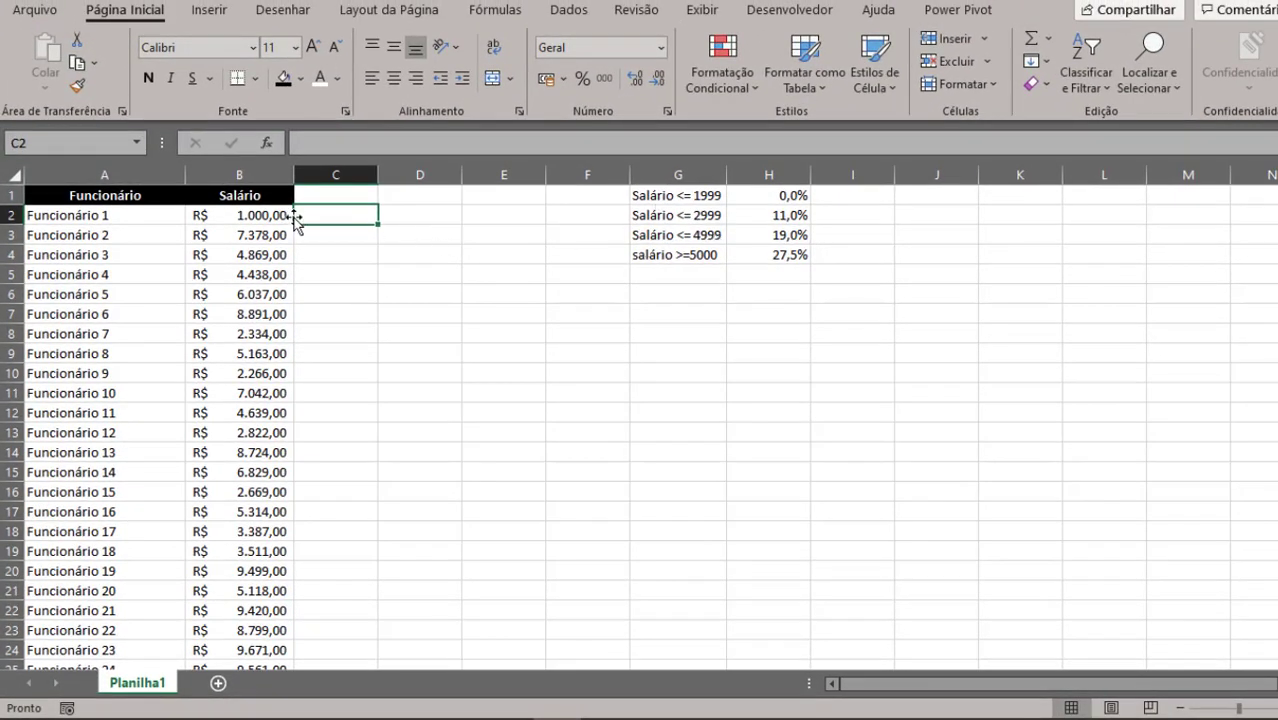
pyautogui.click(259, 217)
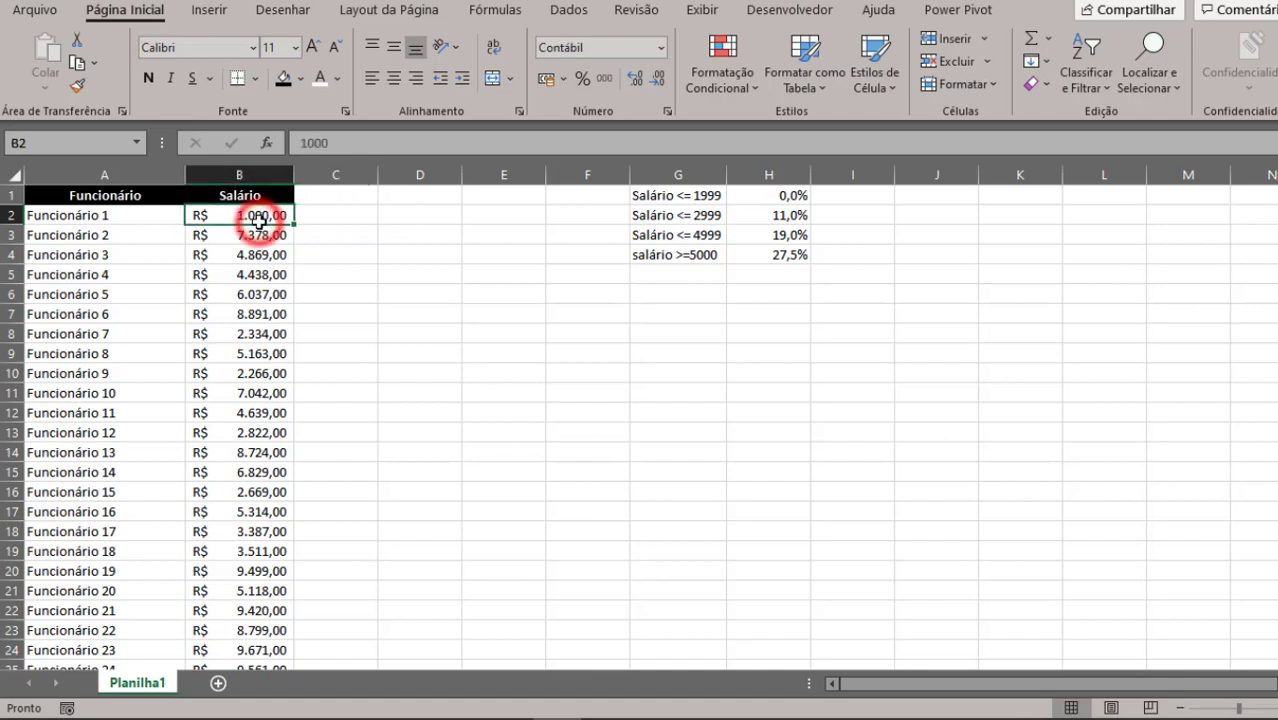
pyautogui.click(177, 219)
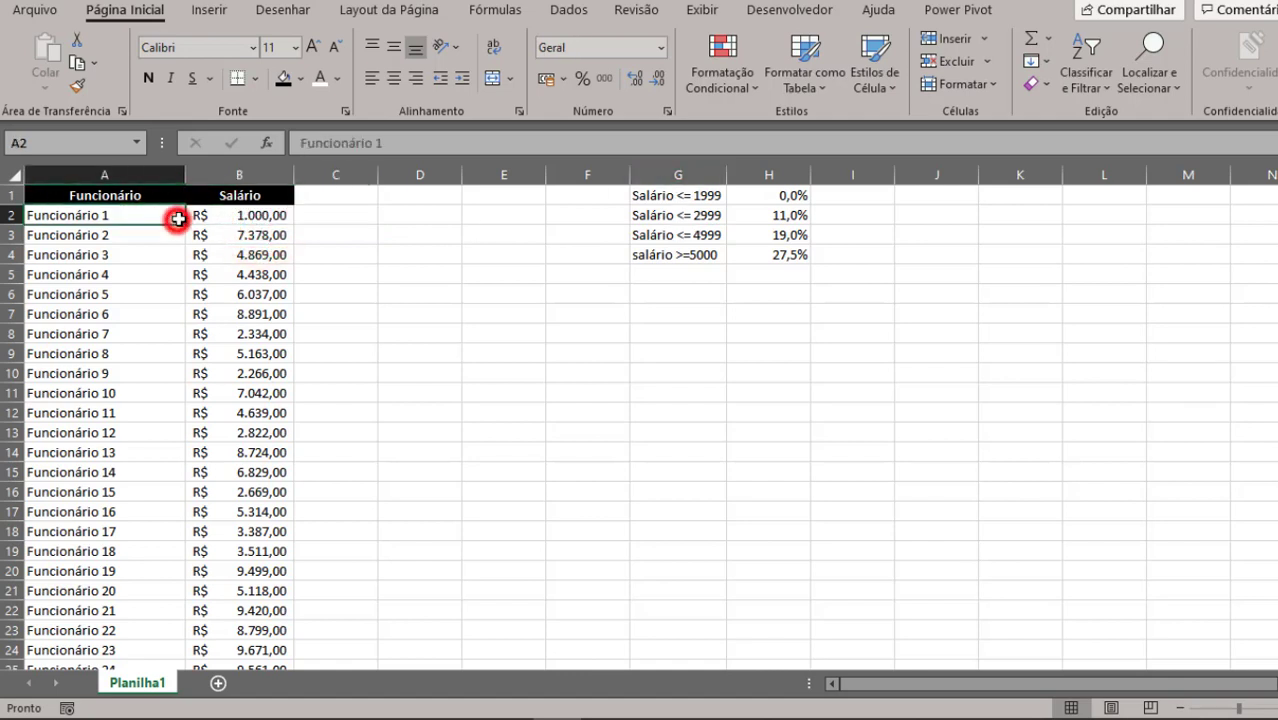
# Step: Insert a pivot table at D1 on the existing sheet with Funcionário as its rows
pyautogui.click(209, 10)
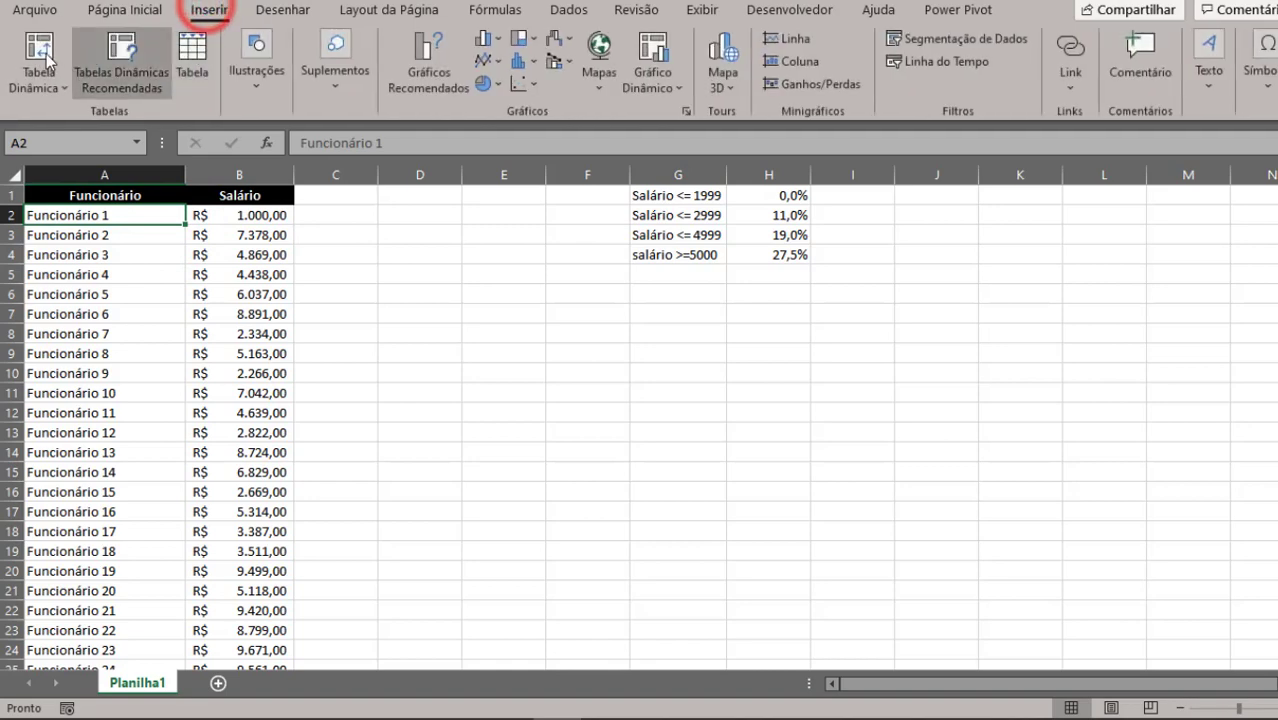
pyautogui.click(40, 60)
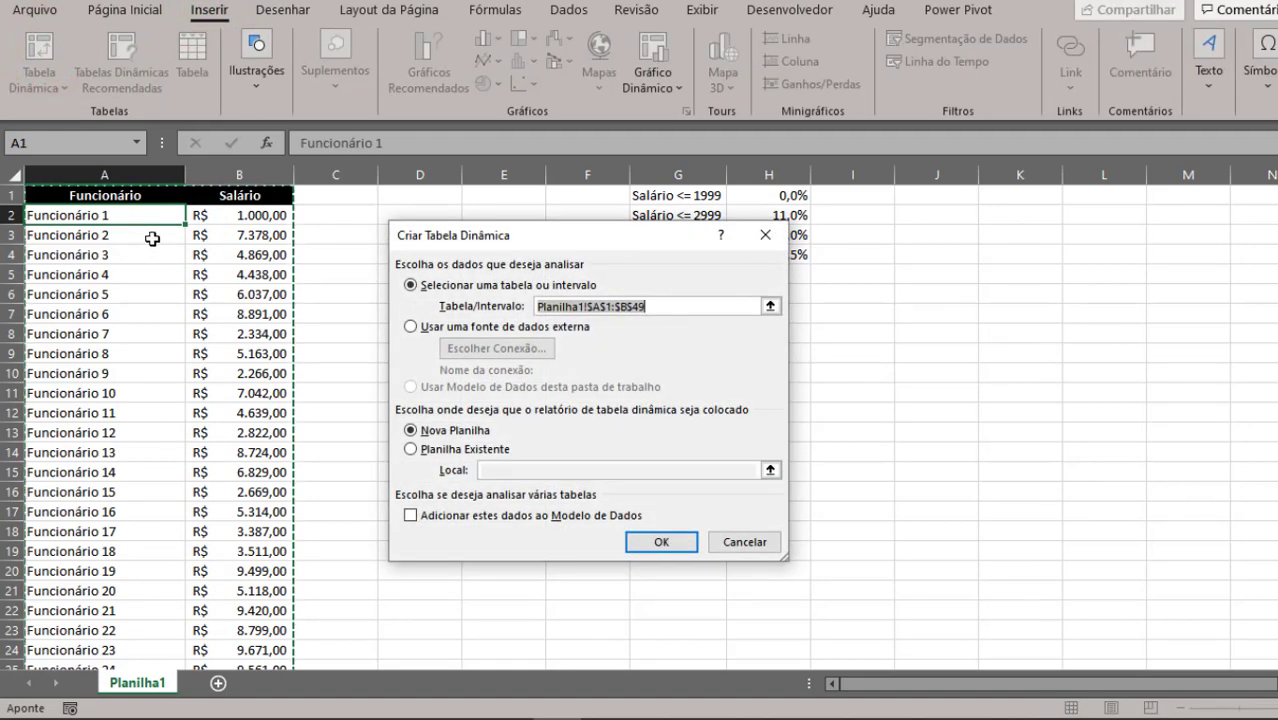
pyautogui.click(411, 449)
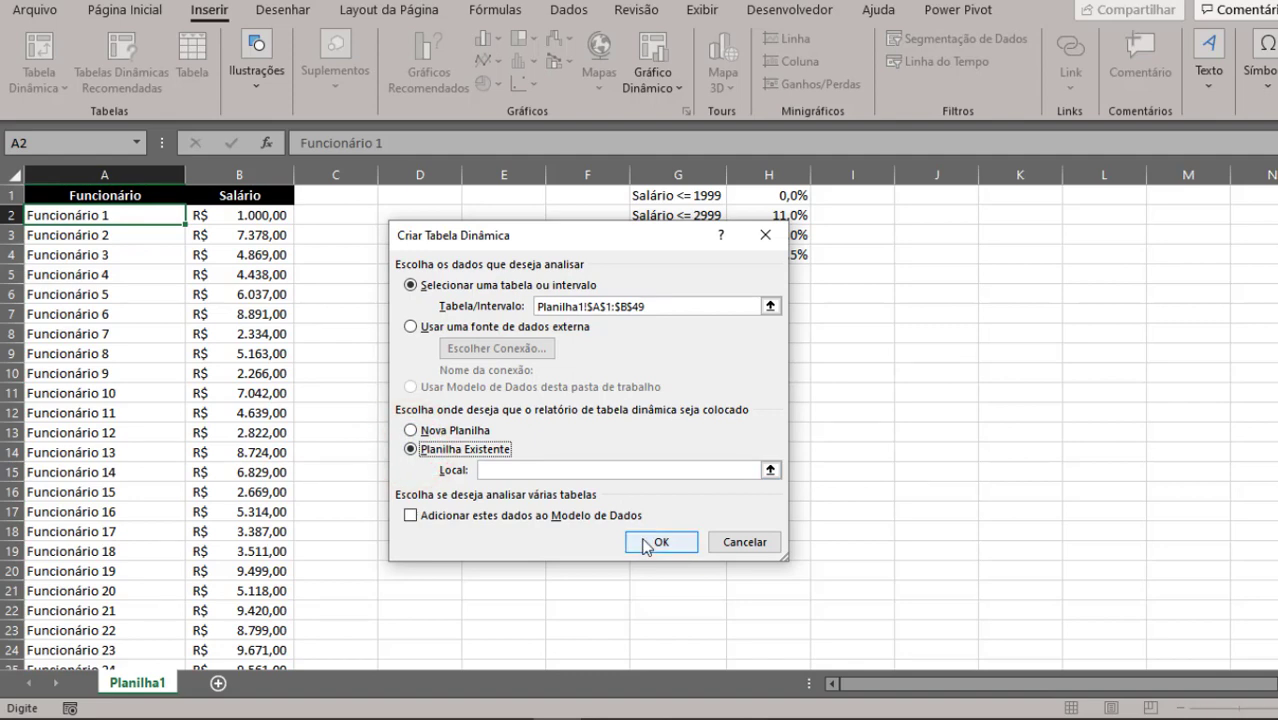
pyautogui.click(770, 470)
pyautogui.click(417, 194)
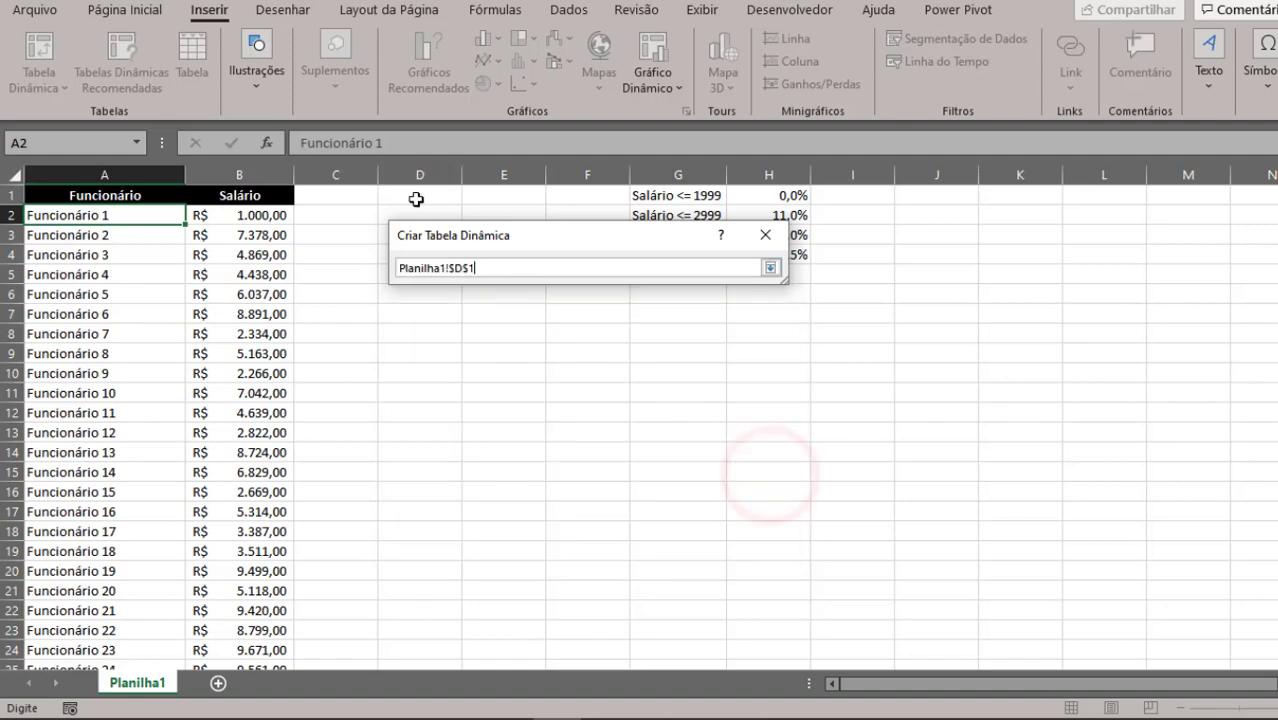
pyautogui.click(770, 267)
pyautogui.click(663, 541)
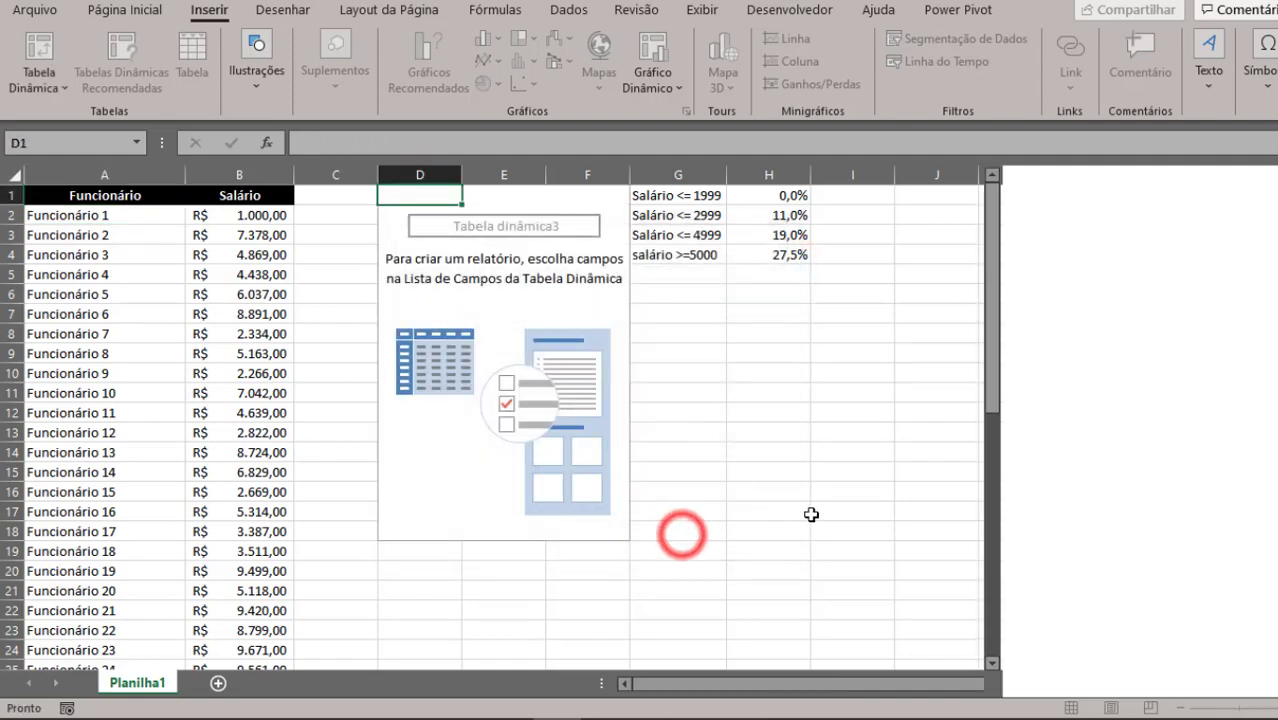
pyautogui.moveTo(1048, 294); pyautogui.dragTo(1082, 608)
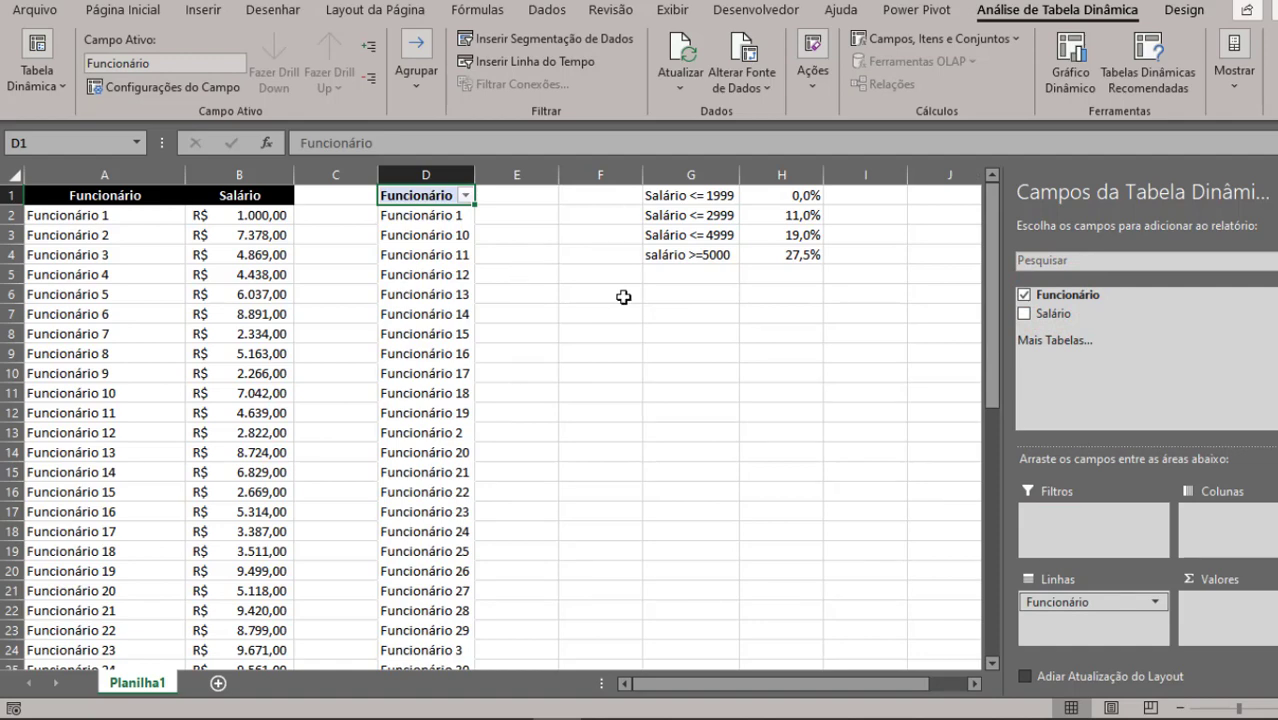
pyautogui.click(915, 38)
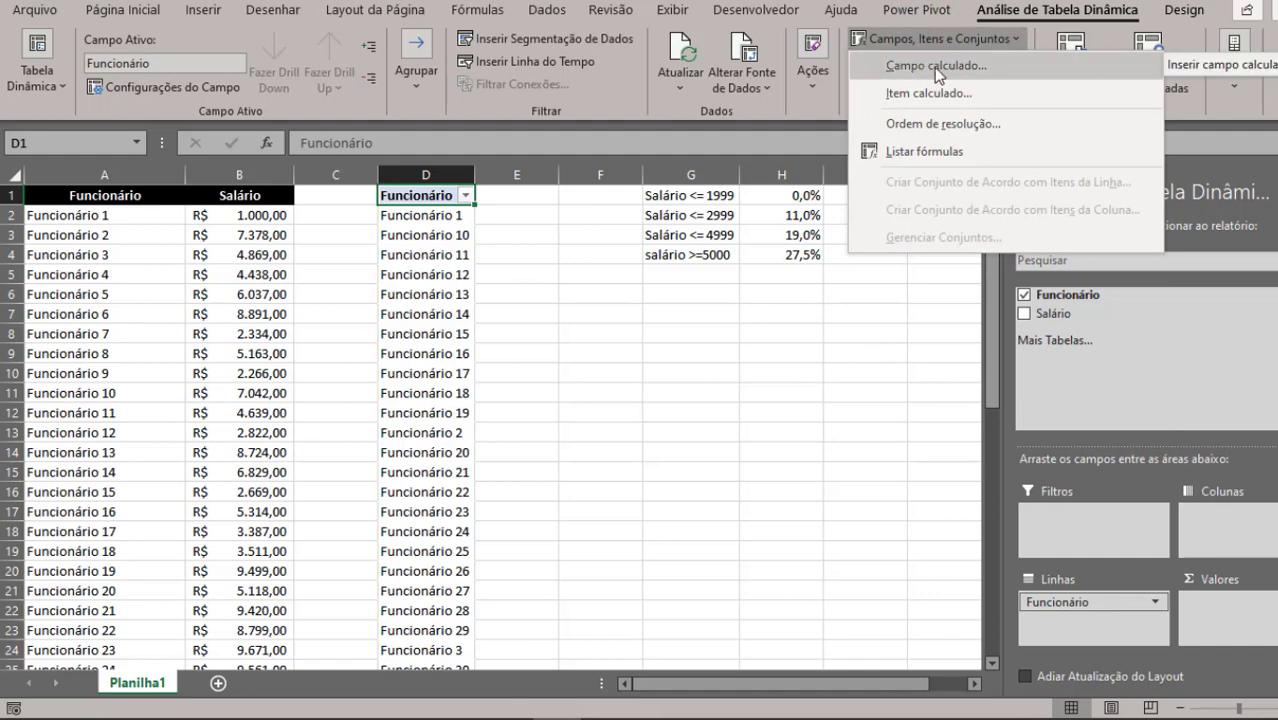
# Step: Create a new calculated field named 'Impostos' and start its formula with SE
pyautogui.click(934, 67)
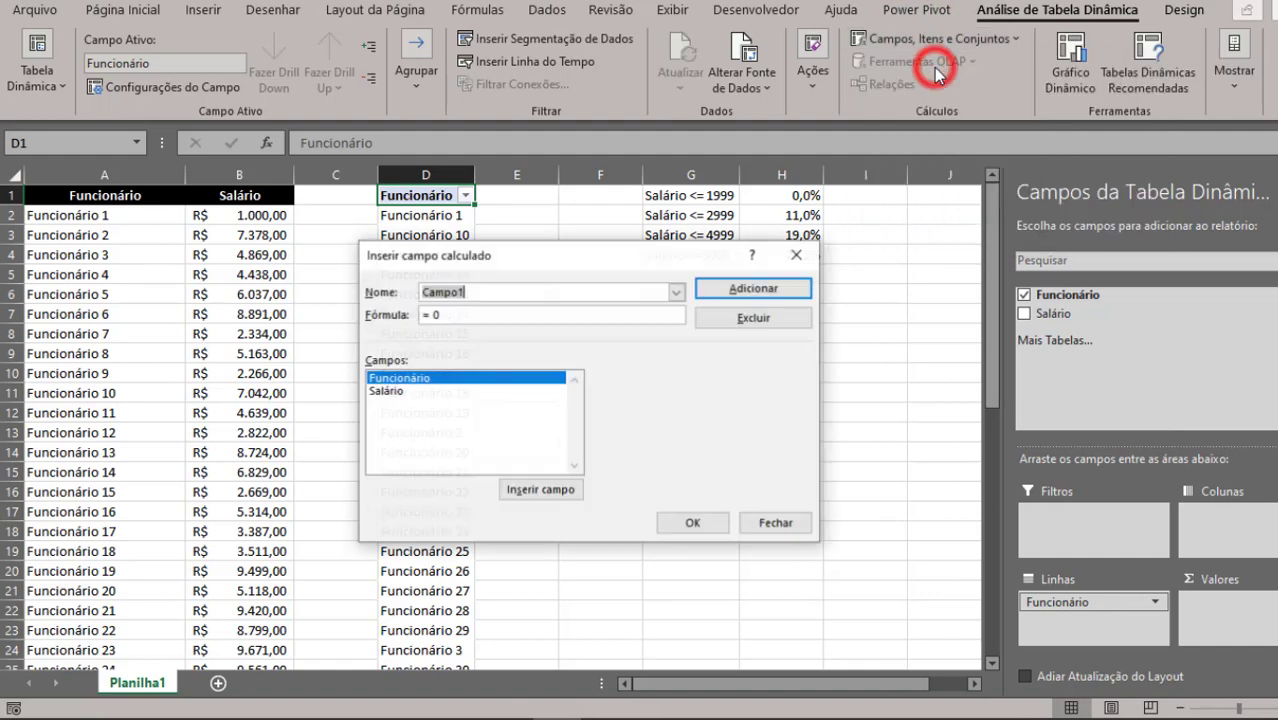
pyautogui.doubleClick(519, 291)
pyautogui.write('Impo')
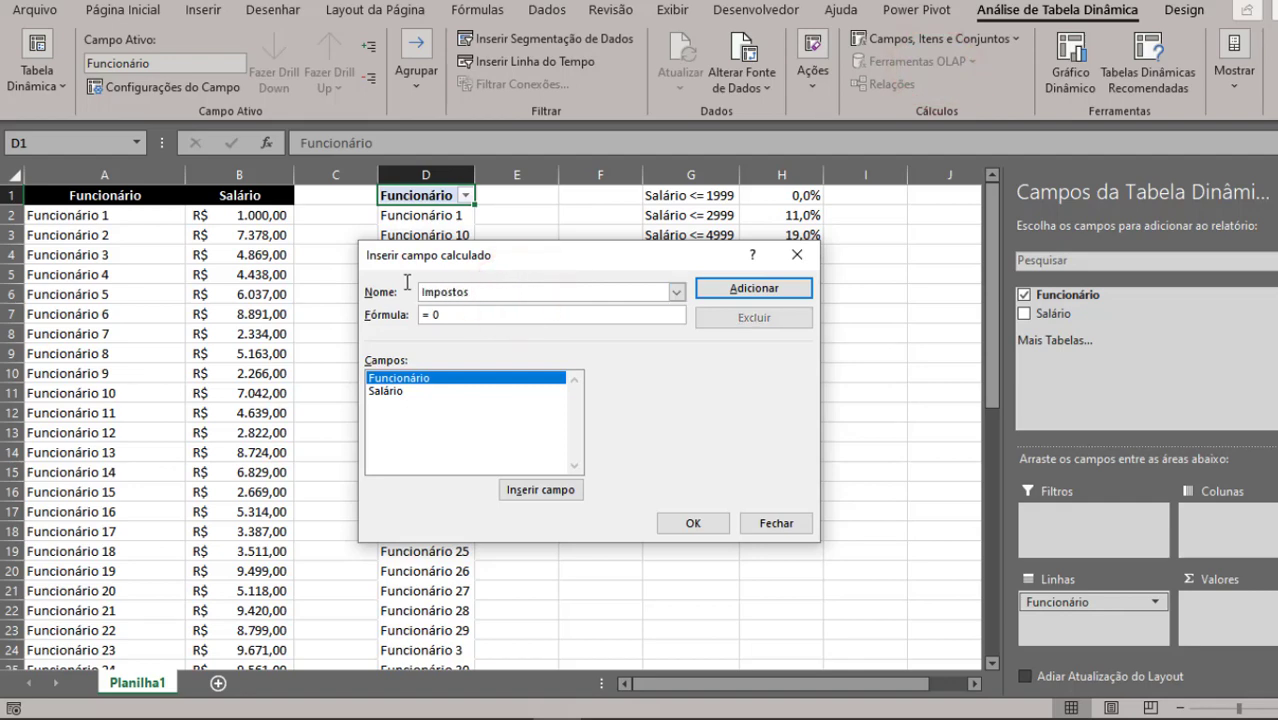
pyautogui.click(435, 315)
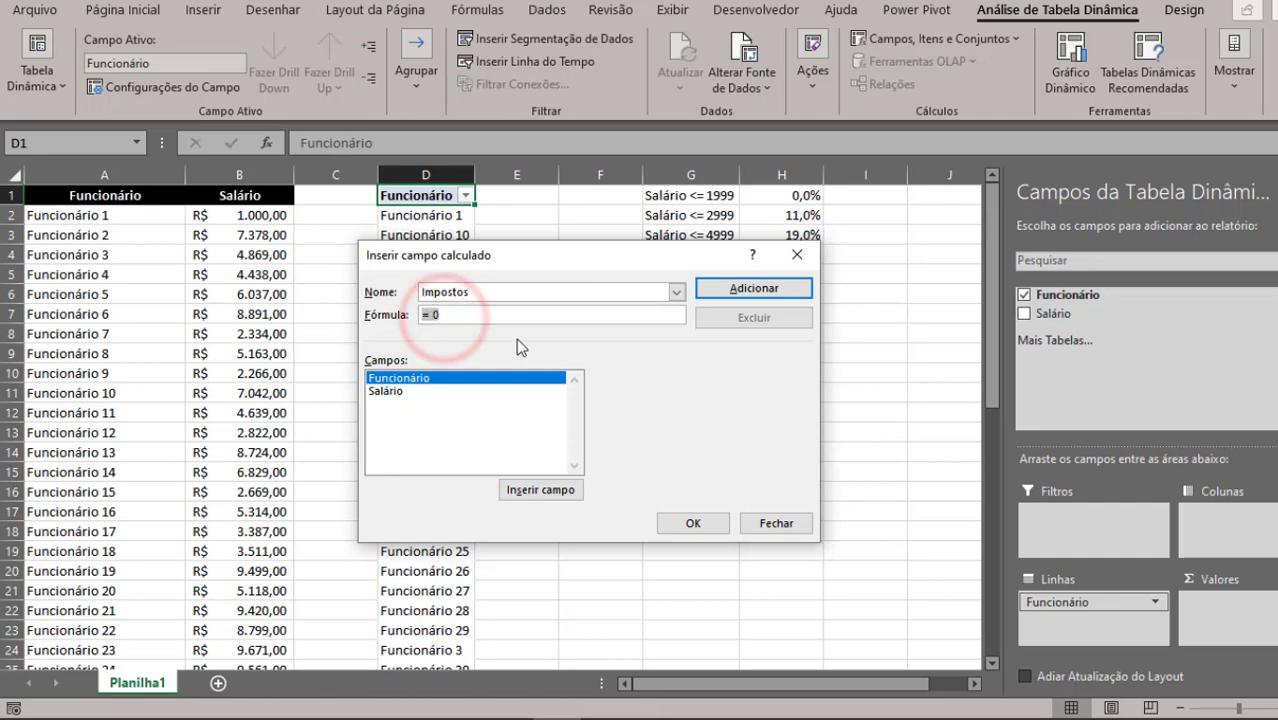
pyautogui.press('BackSpace')
pyautogui.press('BackSpace')
pyautogui.write('SE')
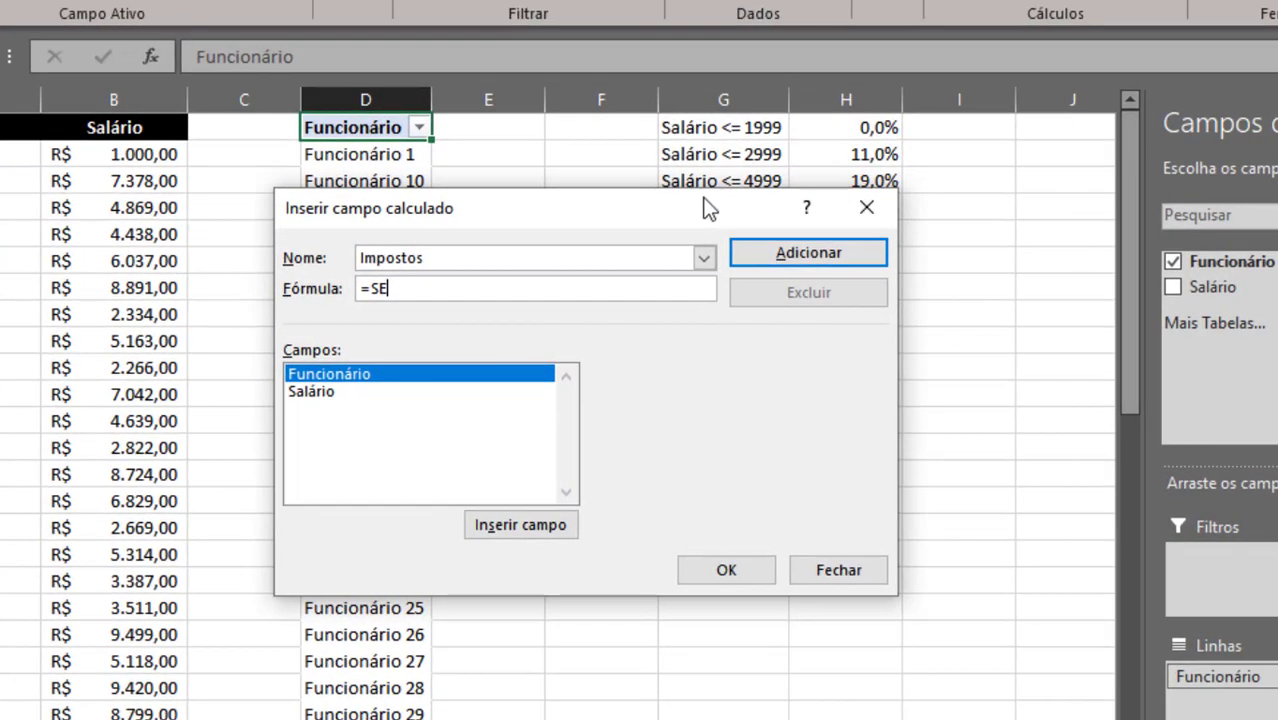
# Step: Complete the formula =SE(Salário<=1999;0;1) and add Impostos to the pivot
pyautogui.moveTo(704, 207); pyautogui.dragTo(745, 284)
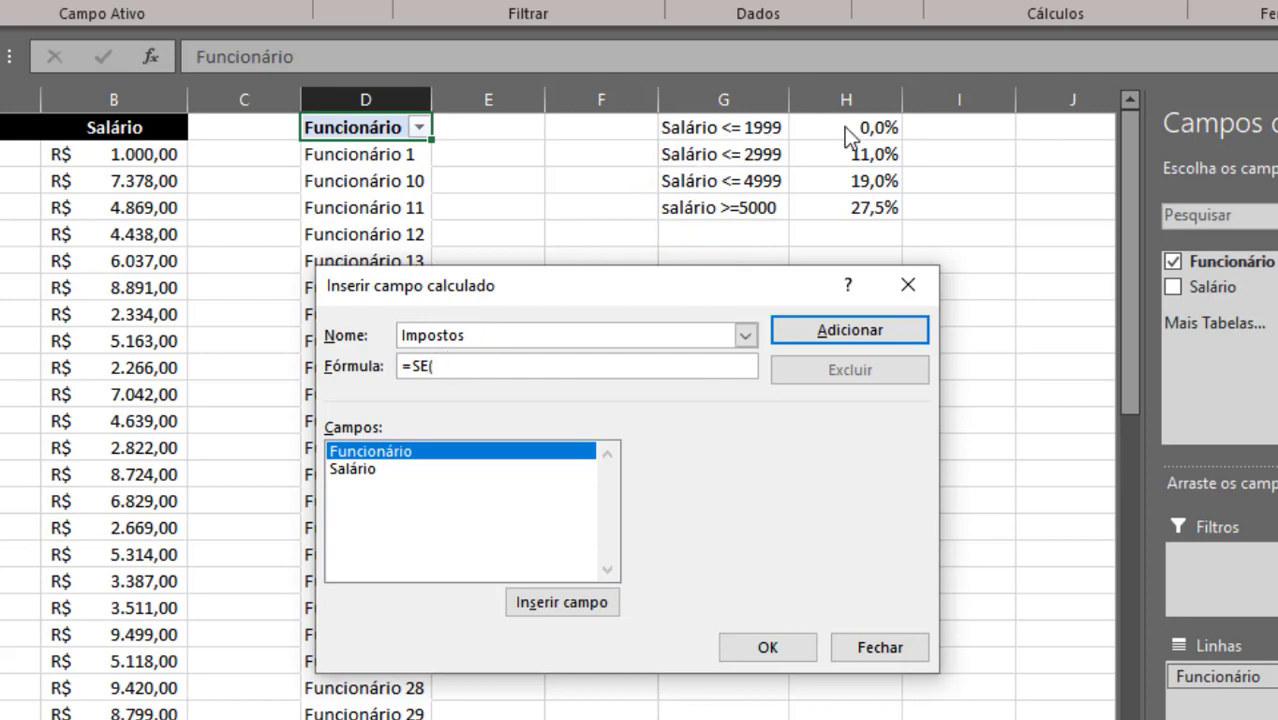
pyautogui.click(459, 369)
pyautogui.doubleClick(373, 477)
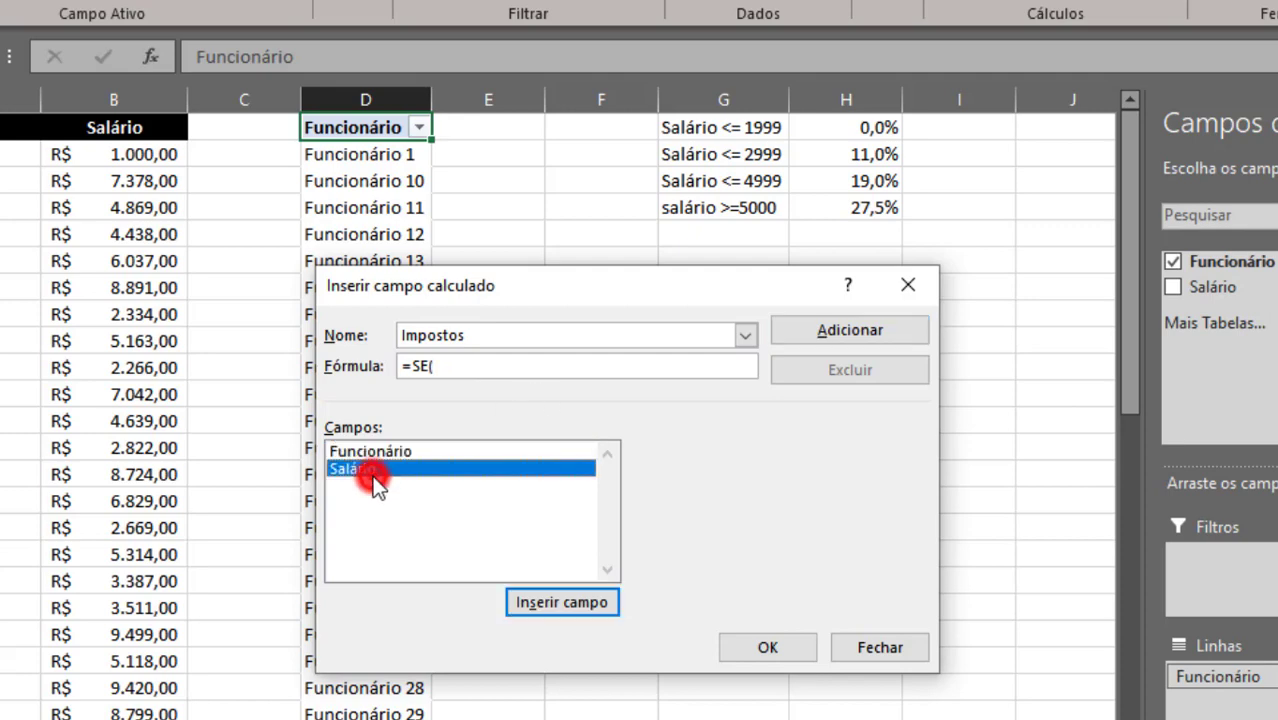
pyautogui.write('<')
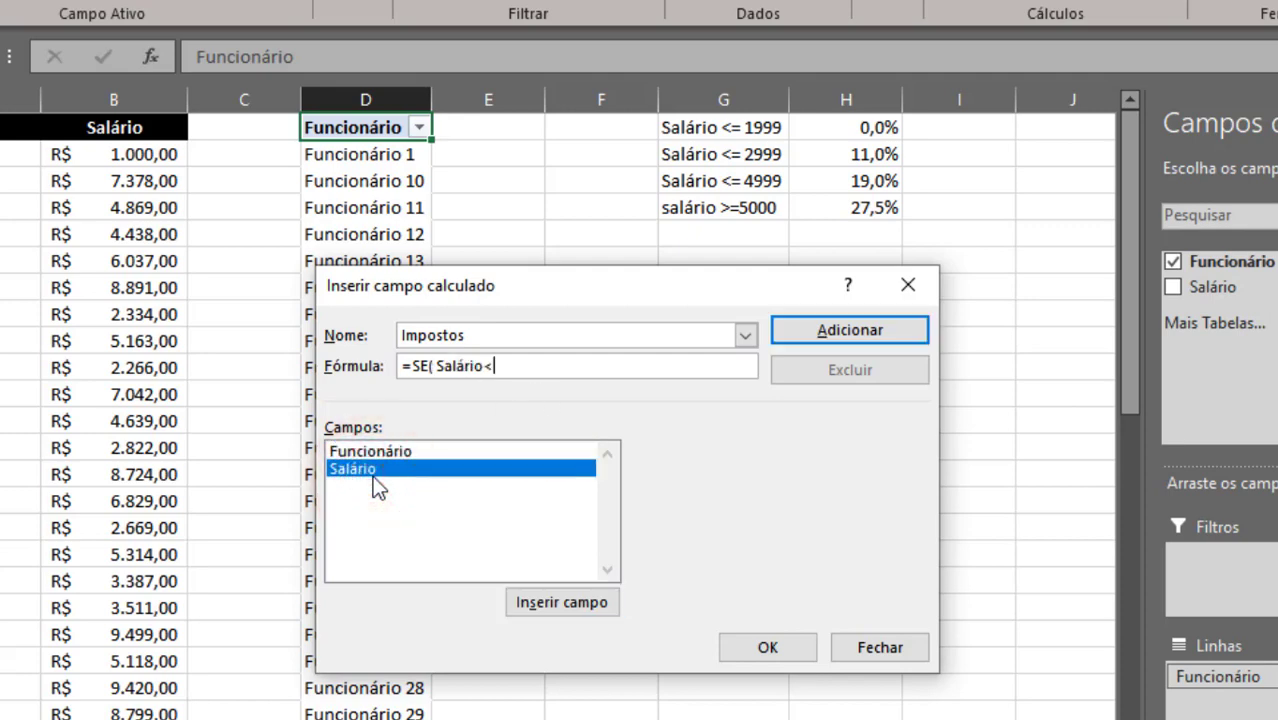
pyautogui.write('=1999')
pyautogui.write(';0;1')
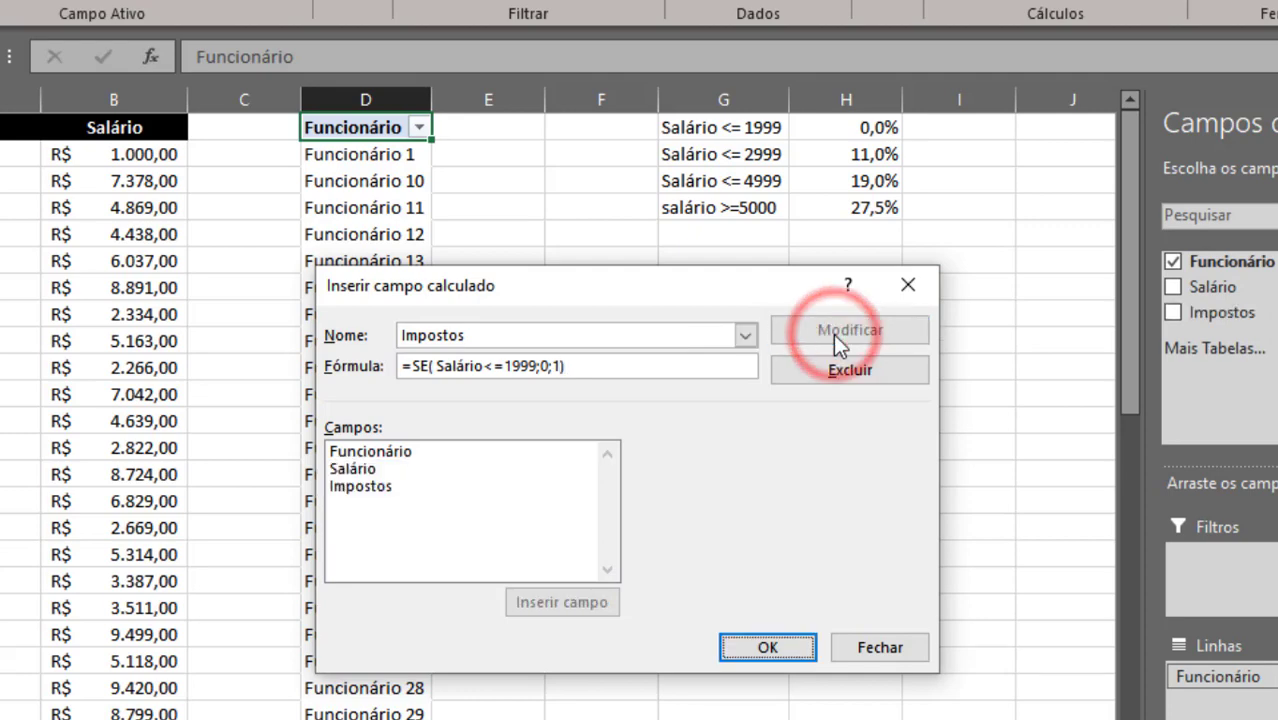
pyautogui.click(768, 648)
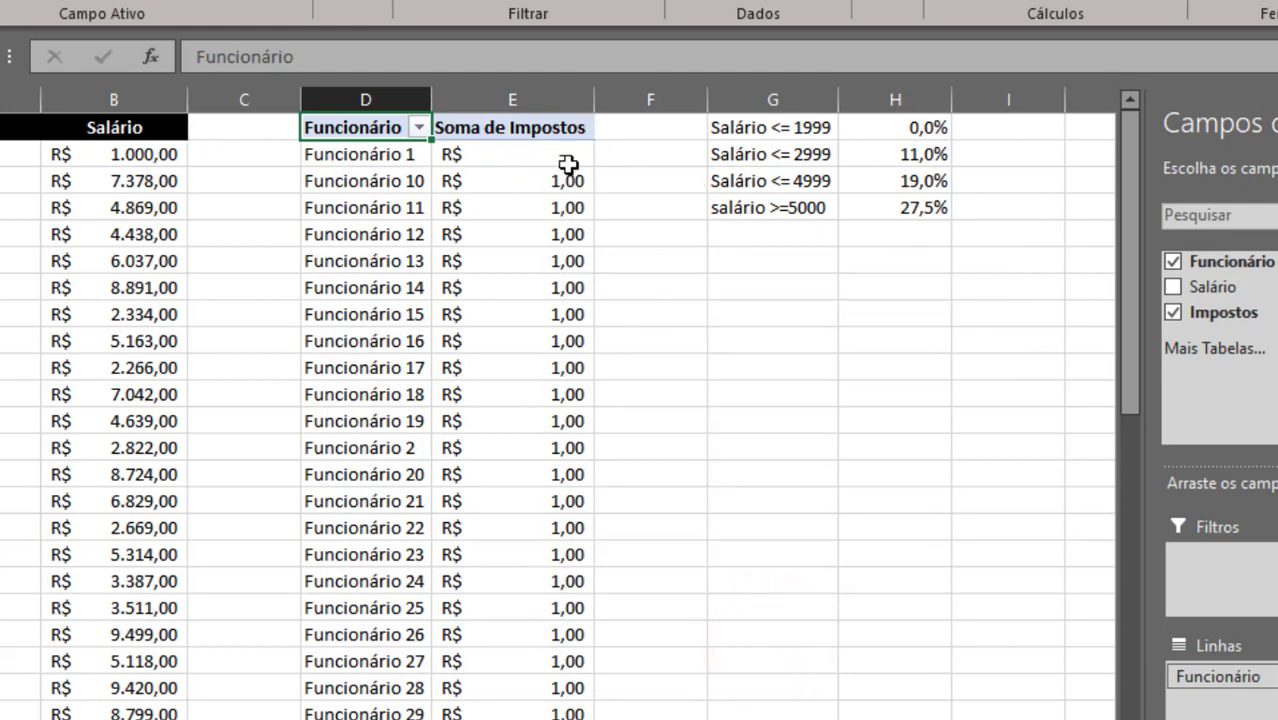
pyautogui.scroll(-3, 551, 371)
pyautogui.scroll(-6, 550, 371)
# Step: Change Funcionário 10's salary to 1000
pyautogui.scroll(-1, 550, 371)
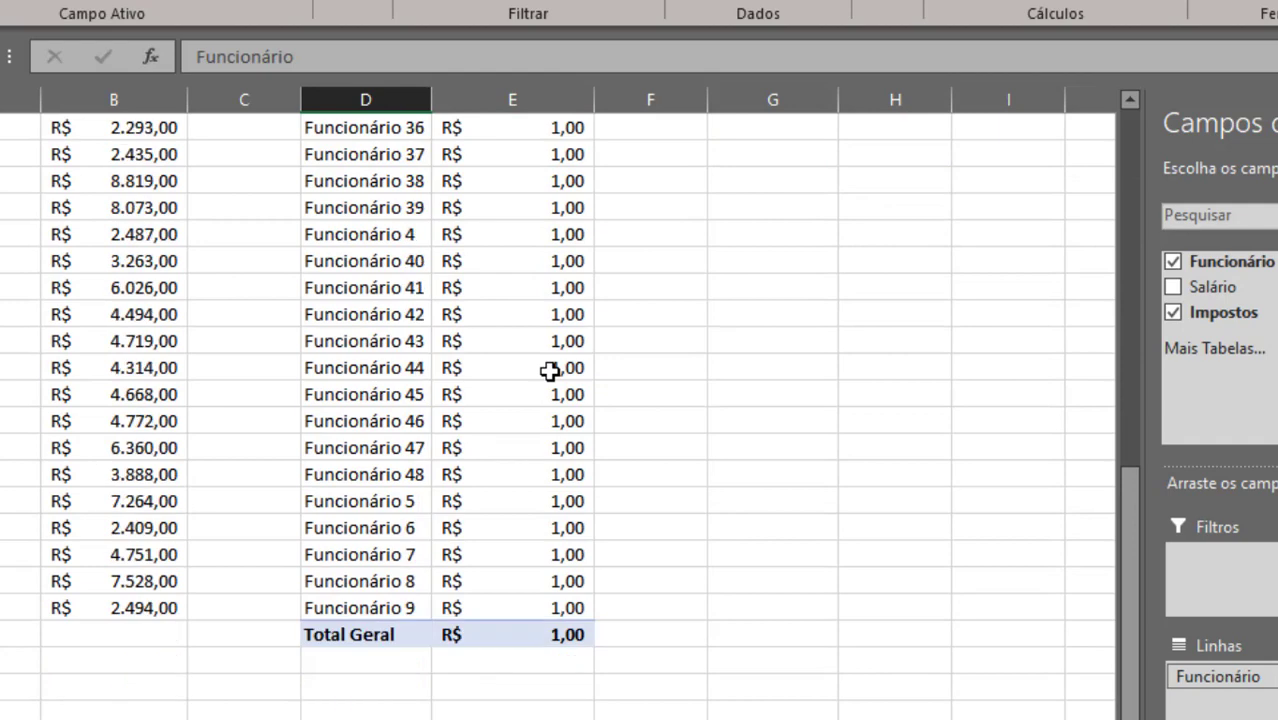
pyautogui.scroll(7, 550, 371)
pyautogui.scroll(3, 550, 371)
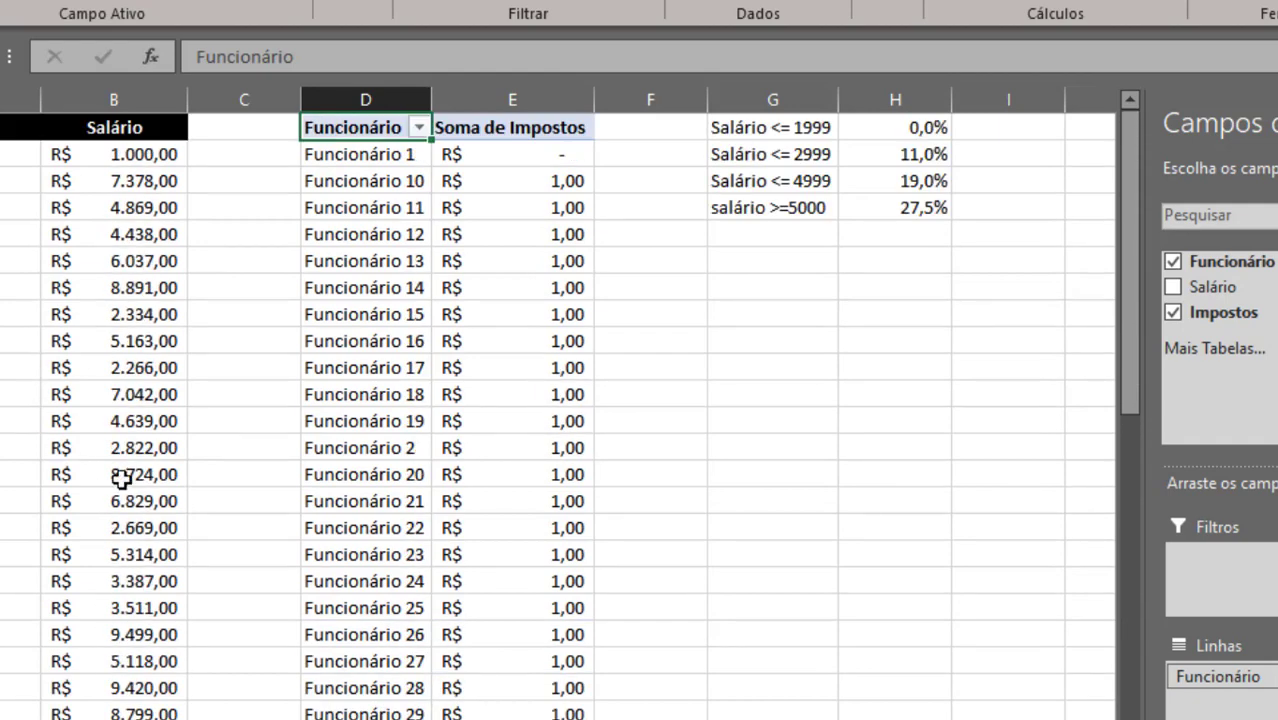
pyautogui.scroll(-5, 120, 540)
pyautogui.scroll(-2, 120, 545)
pyautogui.scroll(7, 122, 545)
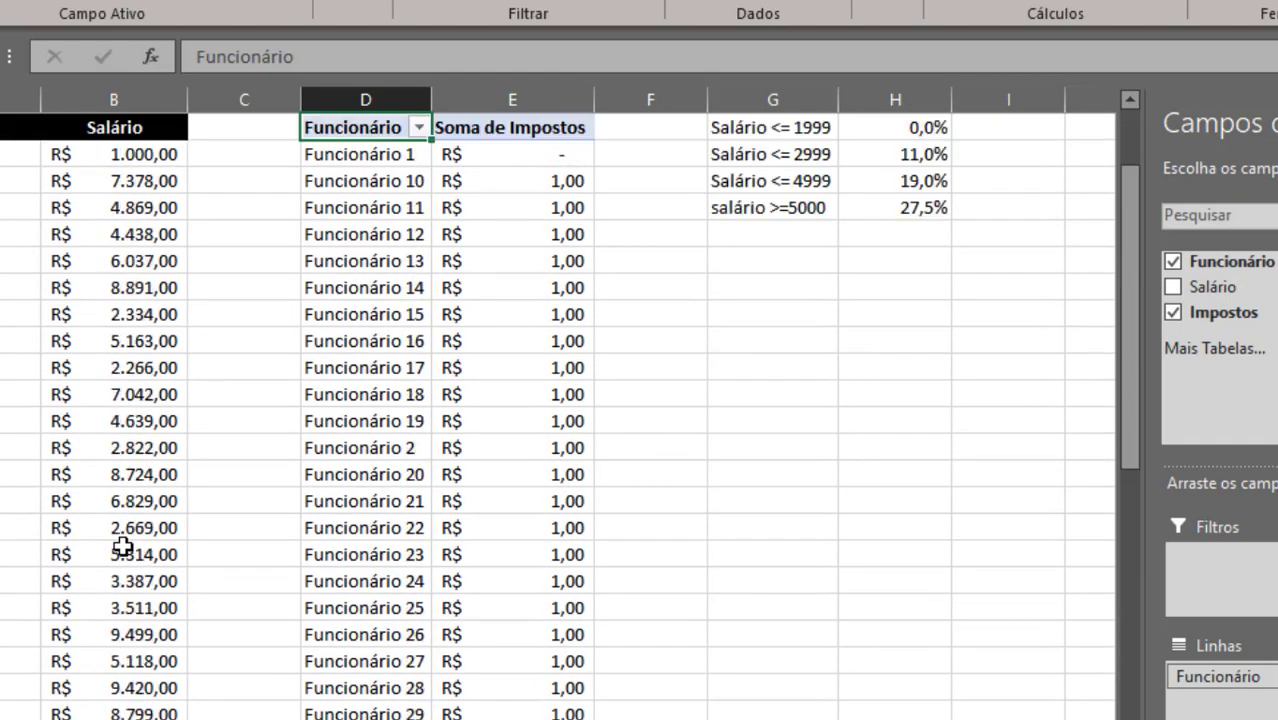
pyautogui.click(140, 394)
pyautogui.write('10')
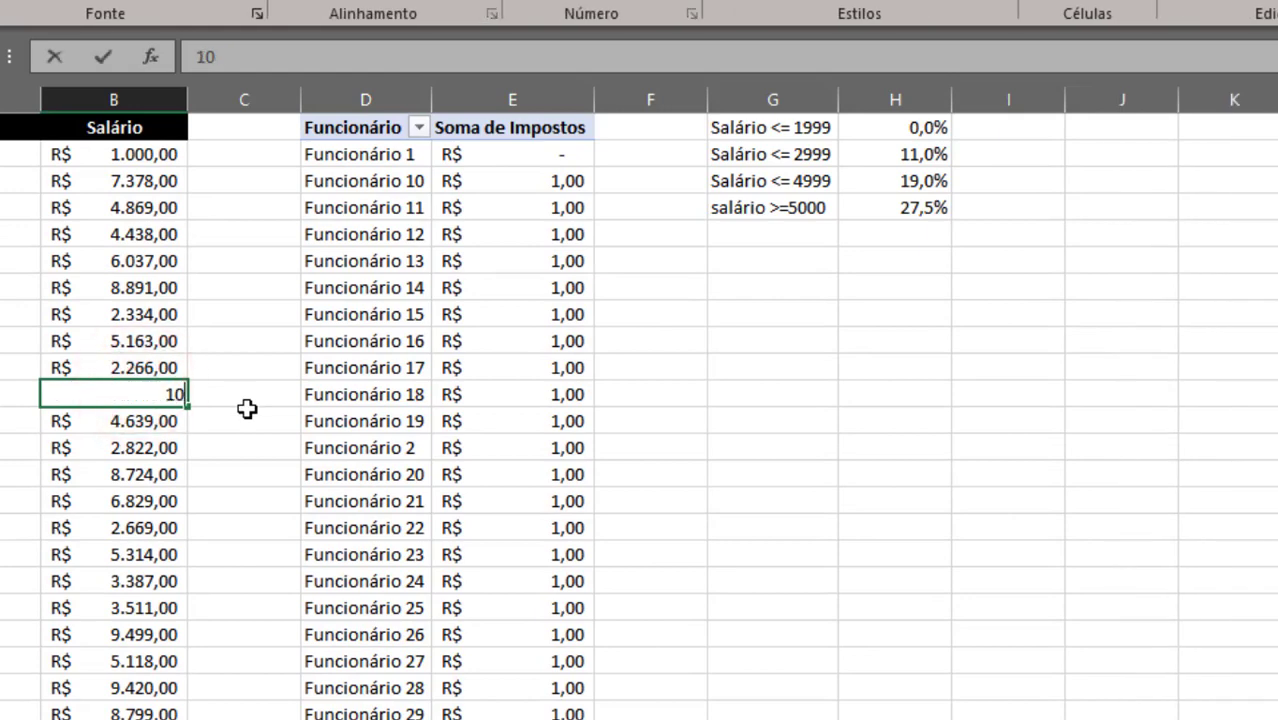
pyautogui.write('00')
pyautogui.press('Return')
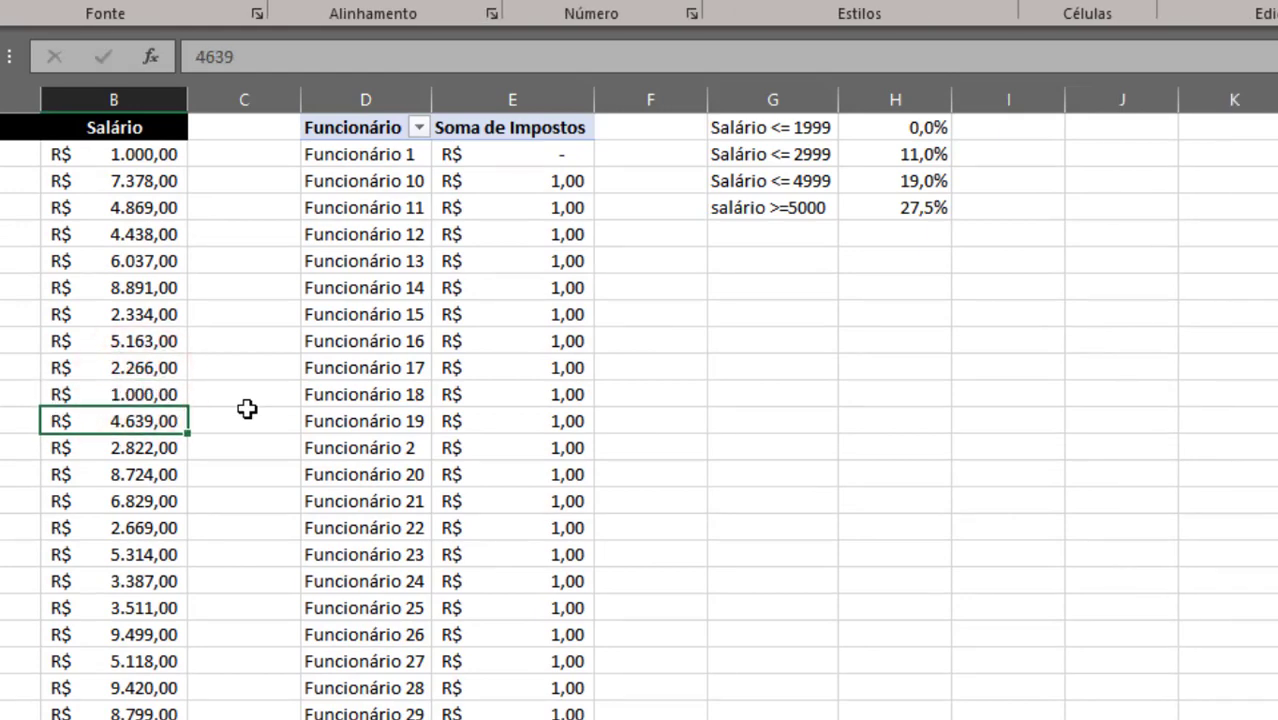
# Step: Refresh the pivot and verify Funcionário 10 and Funcionário 1 now show zero tax
pyautogui.click(476, 332)
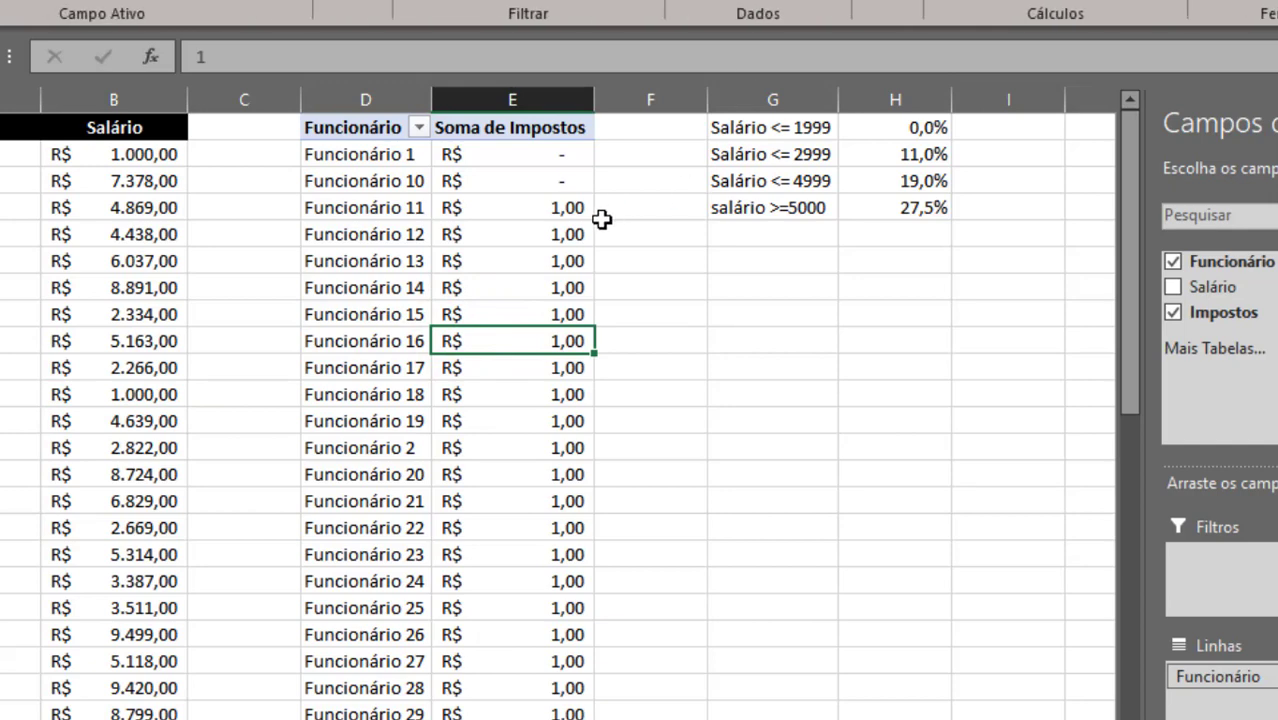
pyautogui.click(540, 245)
pyautogui.click(392, 188)
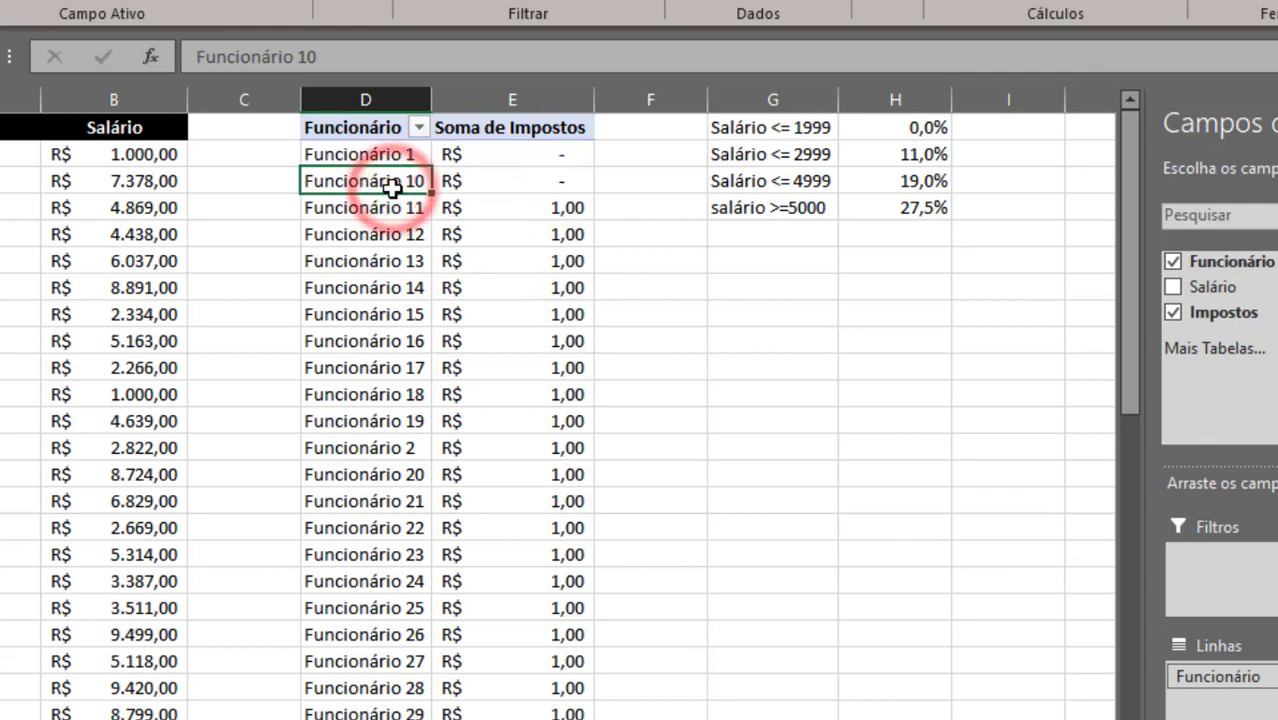
pyautogui.click(546, 185)
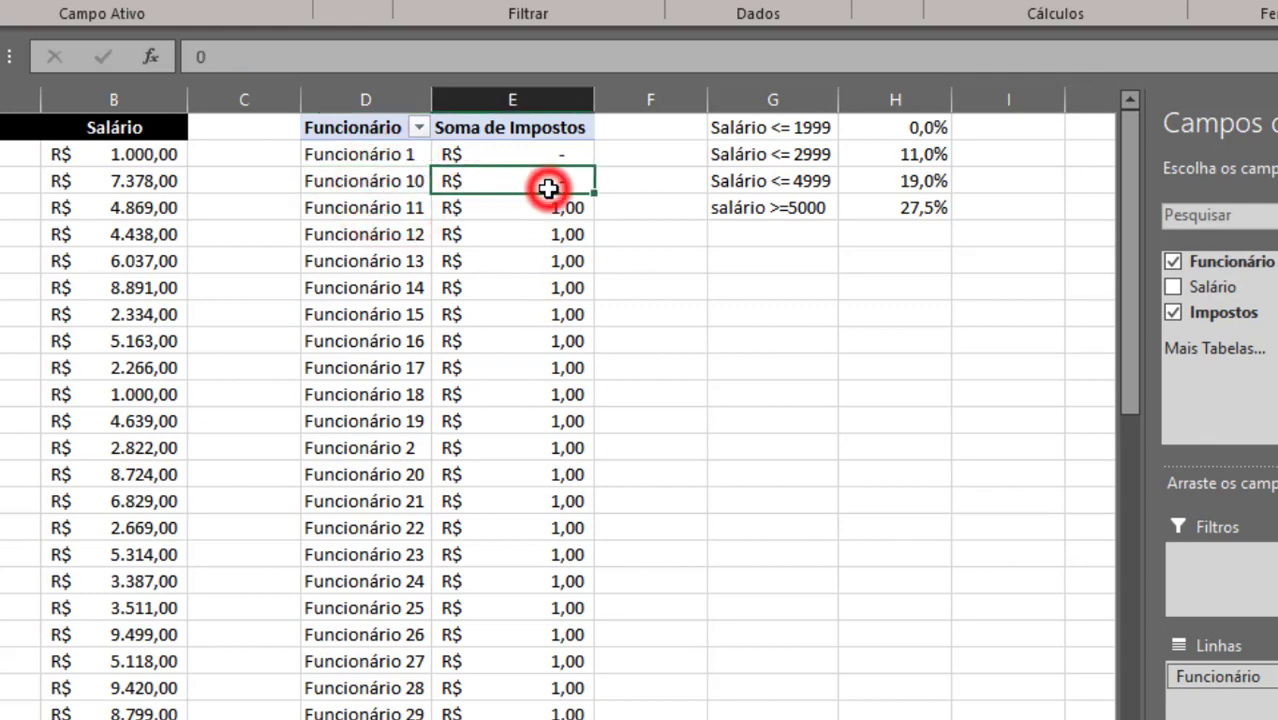
pyautogui.click(403, 184)
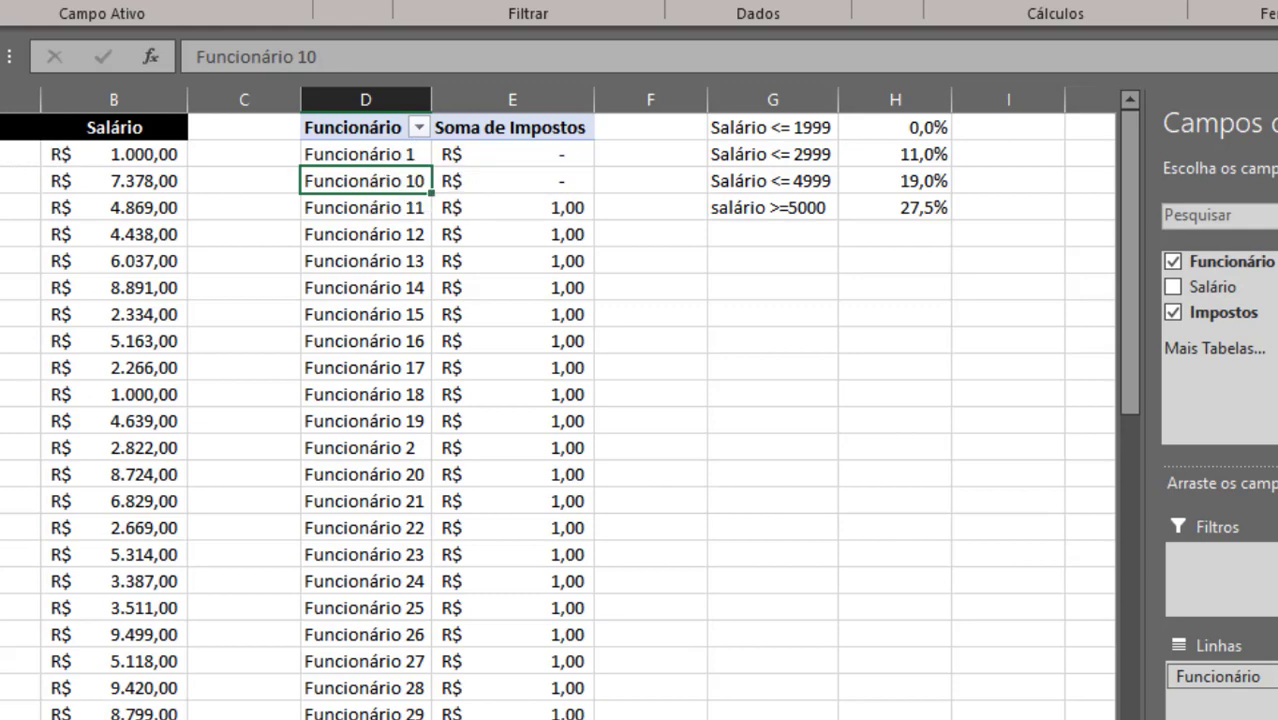
pyautogui.click(15, 153)
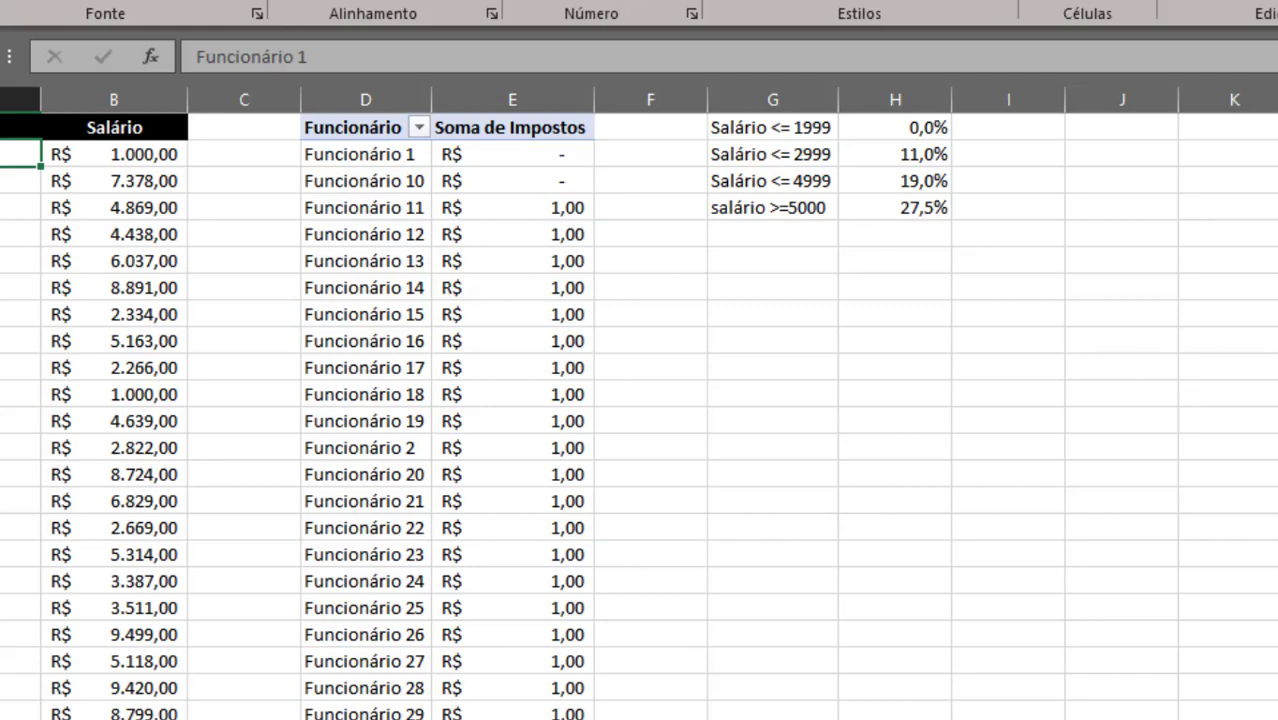
pyautogui.click(491, 200)
pyautogui.click(458, 252)
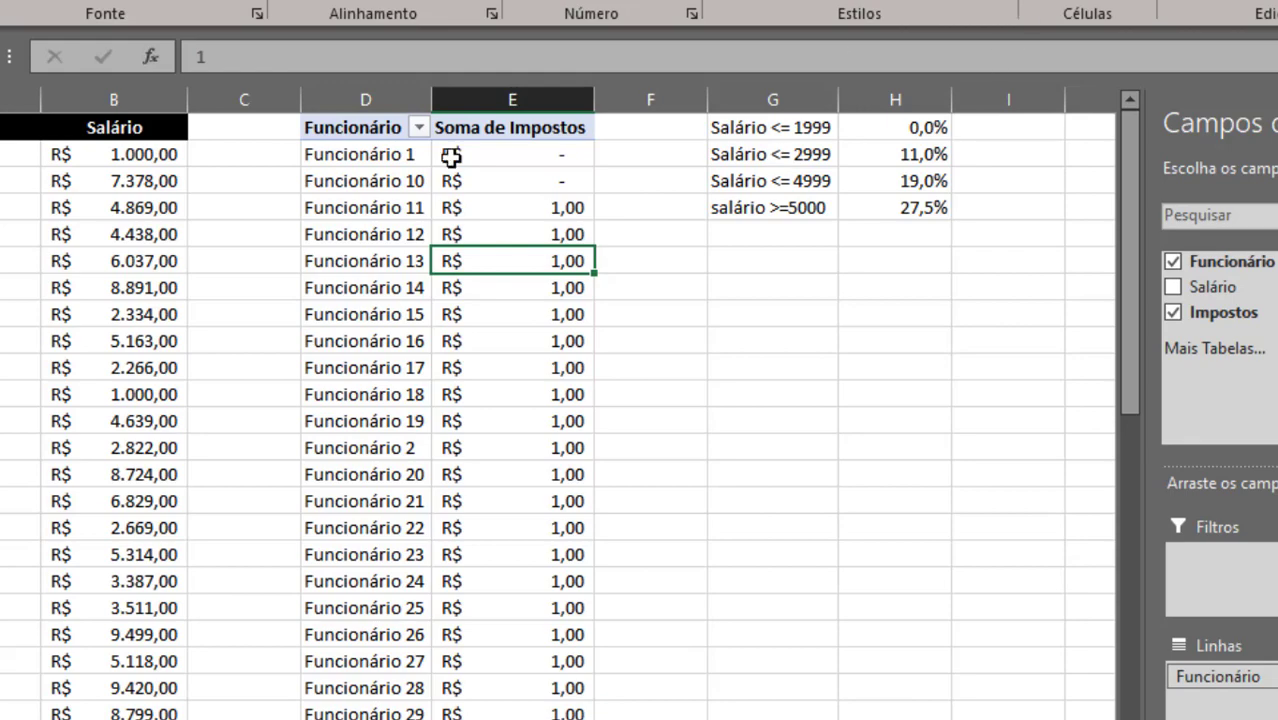
pyautogui.click(420, 156)
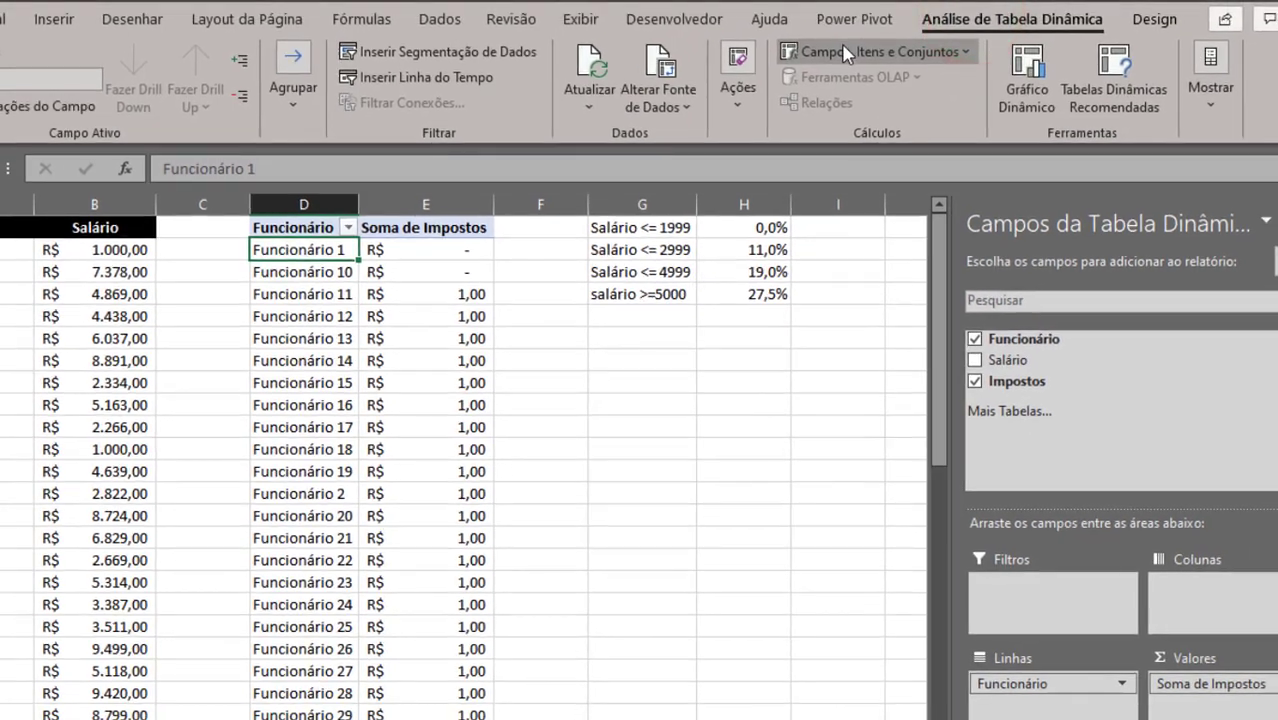
# Step: Add a nested SE to the Impostos formula taxing Salário<=2999 at Salário*0,11
pyautogui.click(845, 52)
pyautogui.click(848, 81)
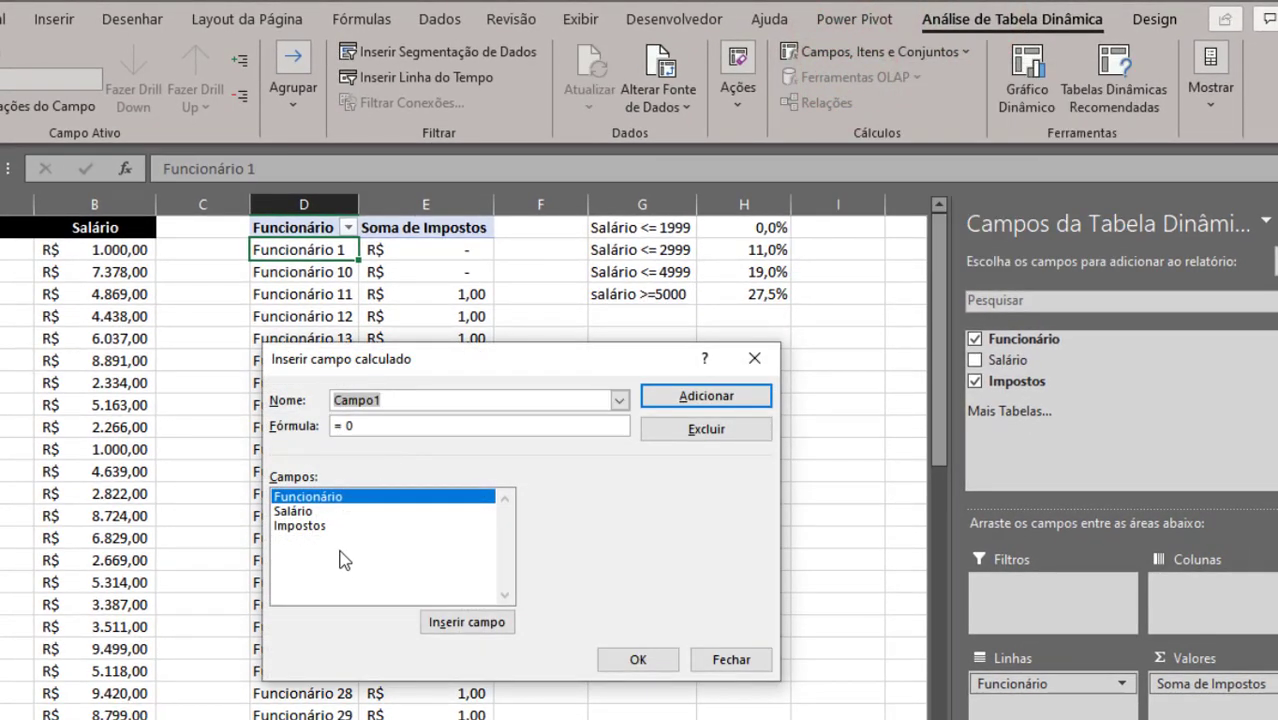
pyautogui.click(620, 401)
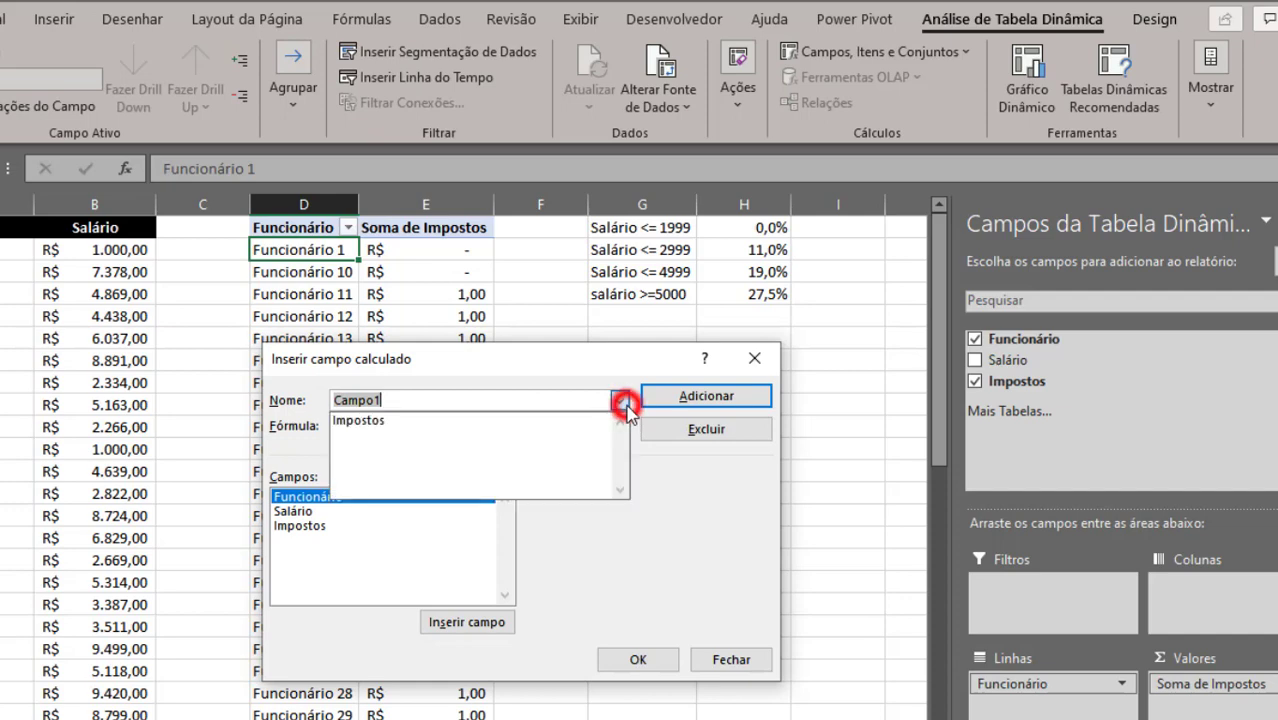
pyautogui.click(436, 424)
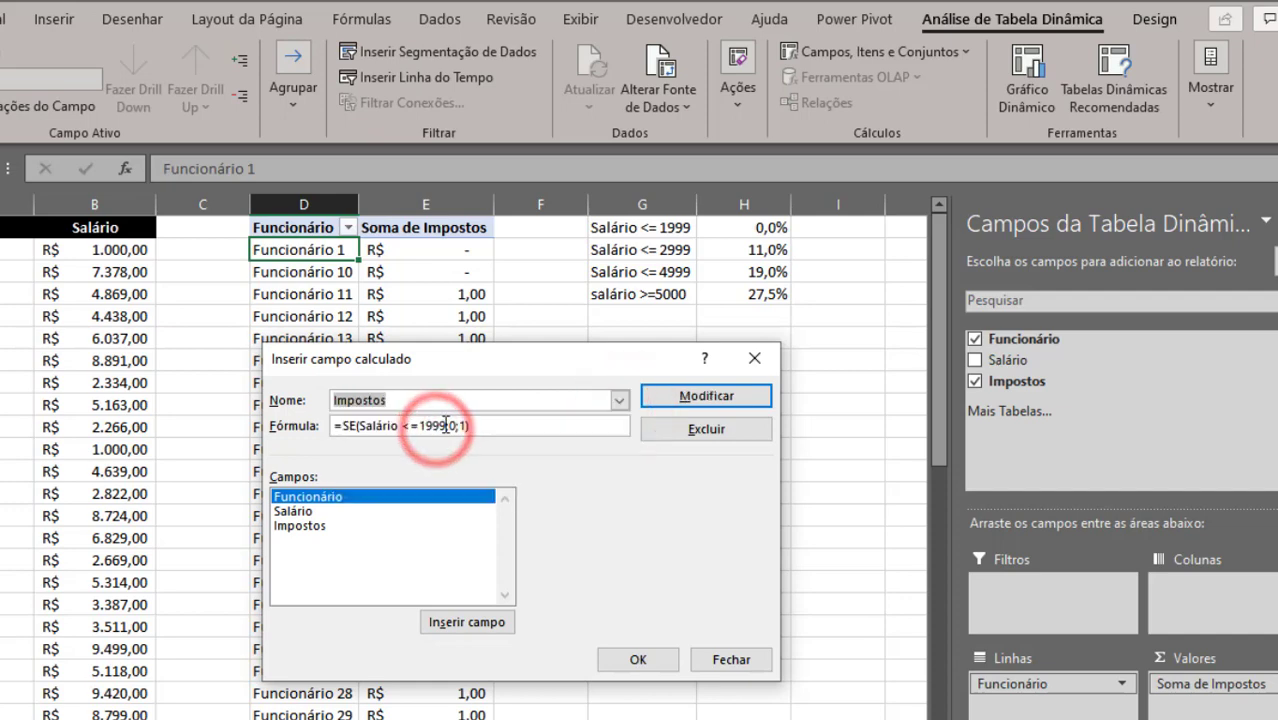
pyautogui.click(485, 427)
pyautogui.write('SE(')
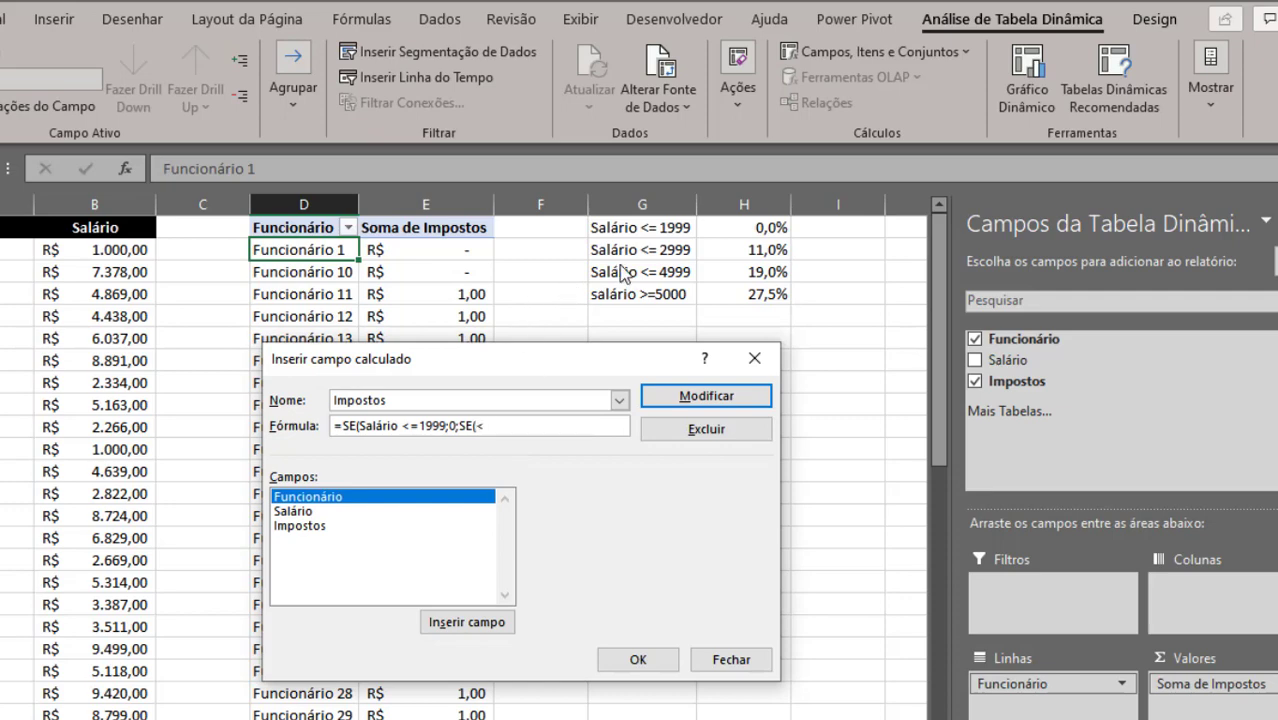
pyautogui.click(313, 511)
pyautogui.doubleClick(313, 511)
pyautogui.write('<=2999;')
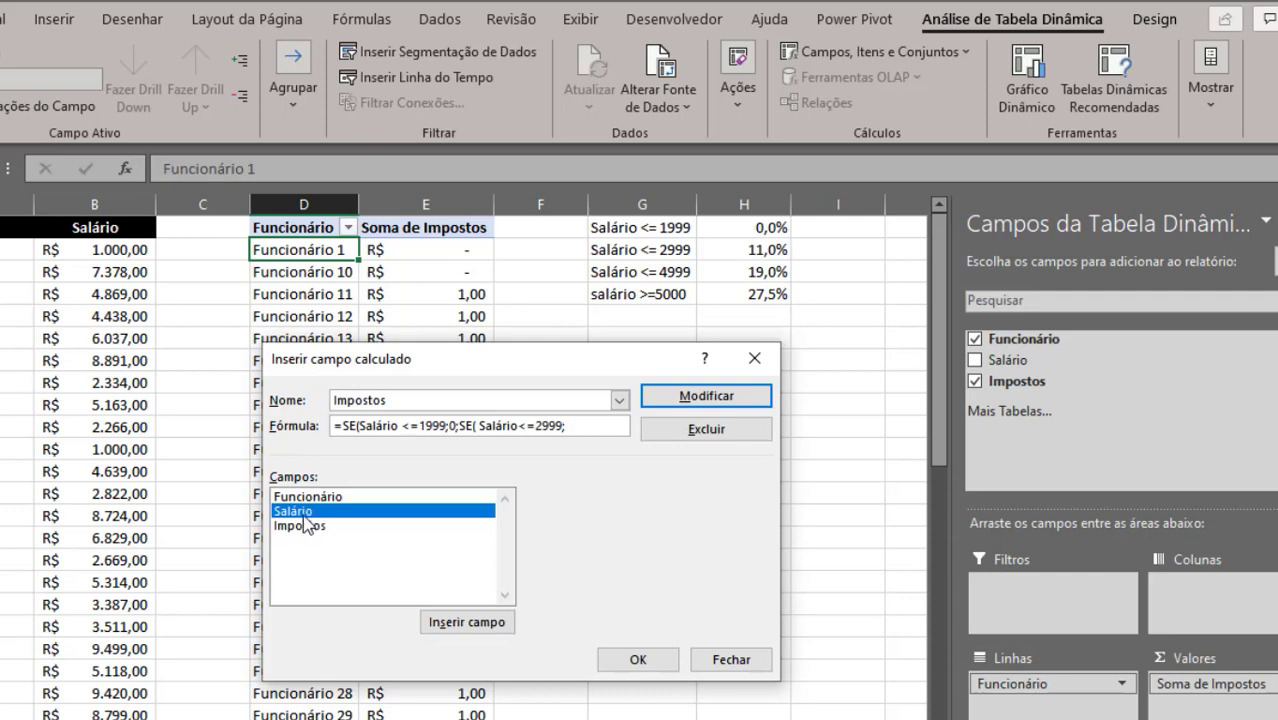
pyautogui.doubleClick(300, 512)
pyautogui.write('*0,')
pyautogui.write('11;0')
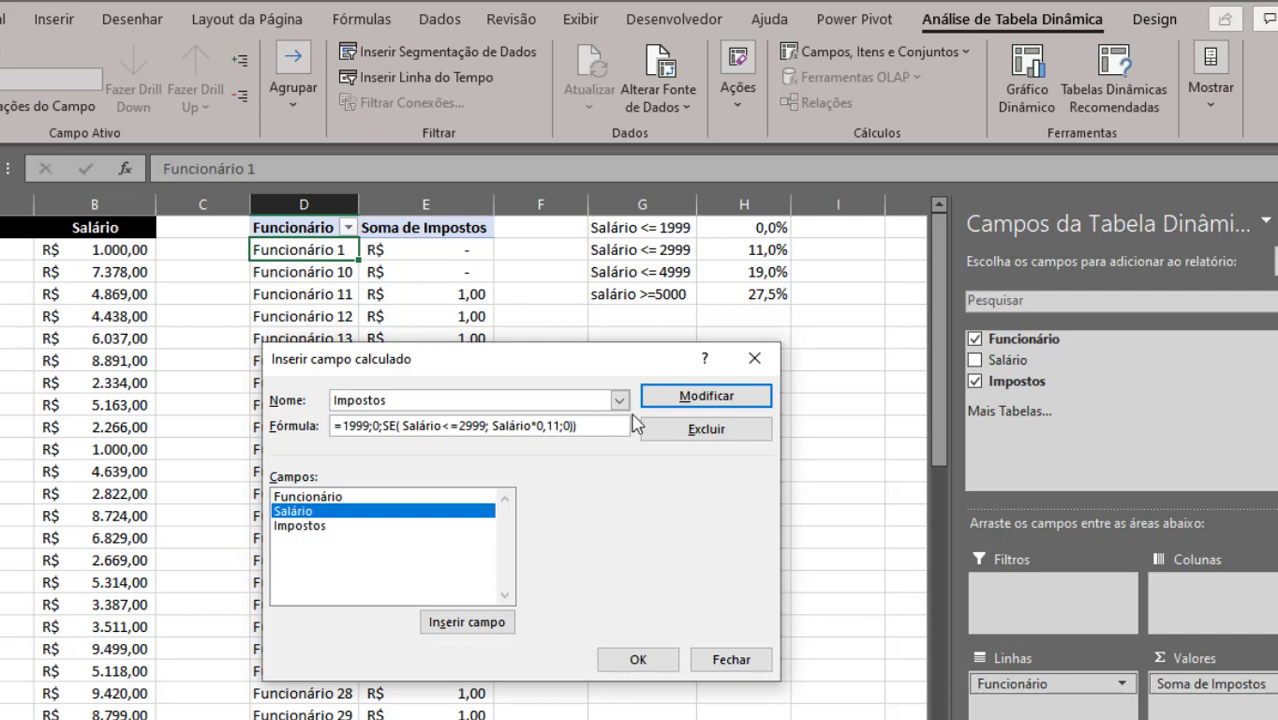
pyautogui.click(703, 403)
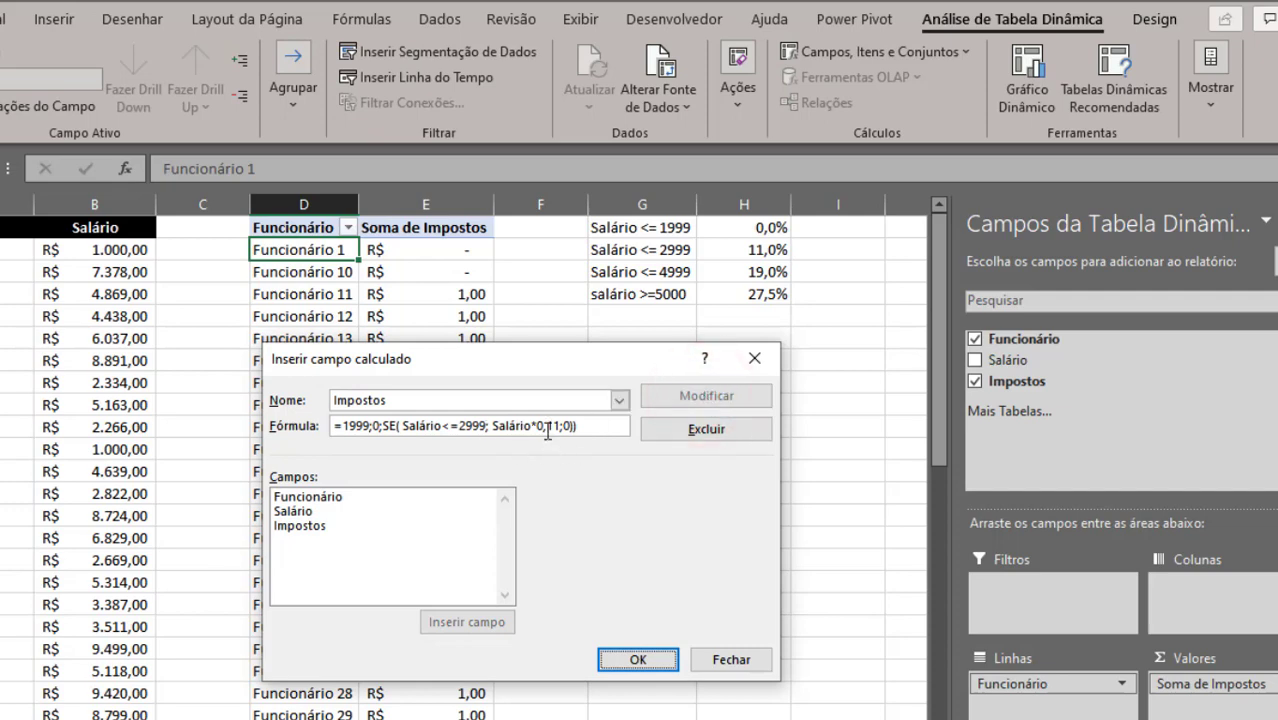
pyautogui.click(638, 660)
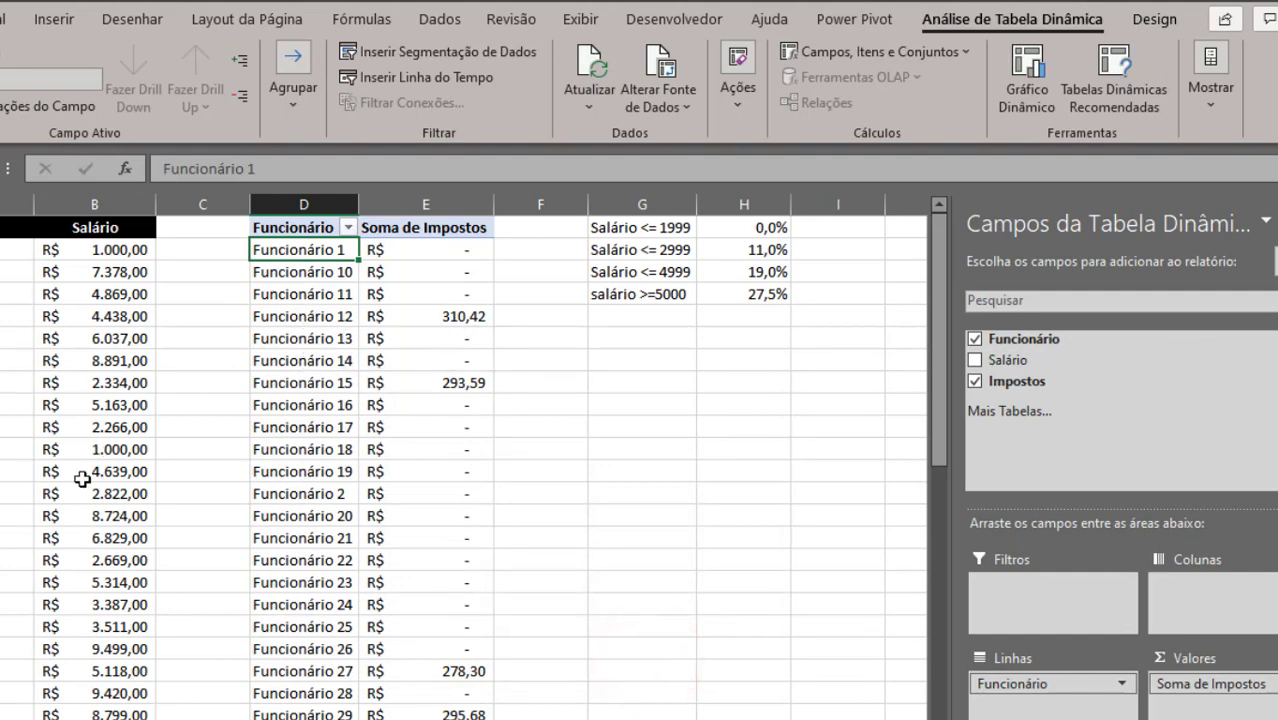
# Step: Check the 310,42 tax on the 2.822,00 salary and load the Impostos formula
pyautogui.click(117, 491)
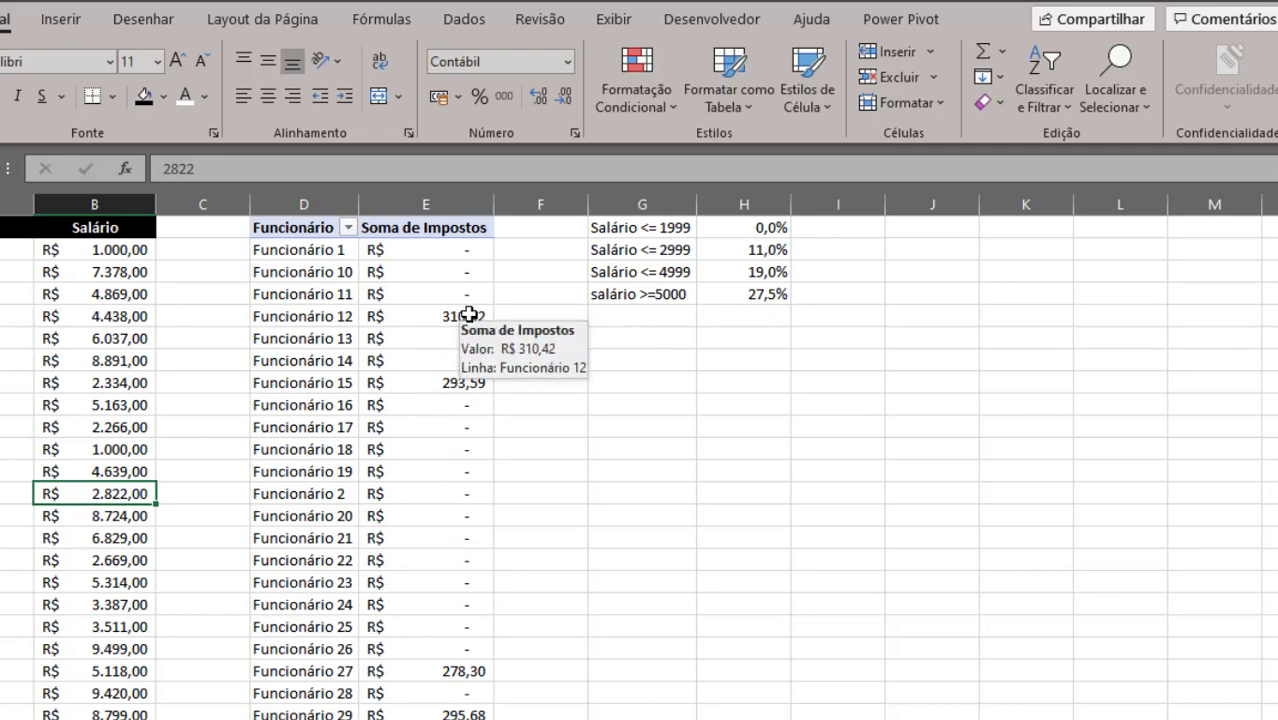
pyautogui.click(438, 318)
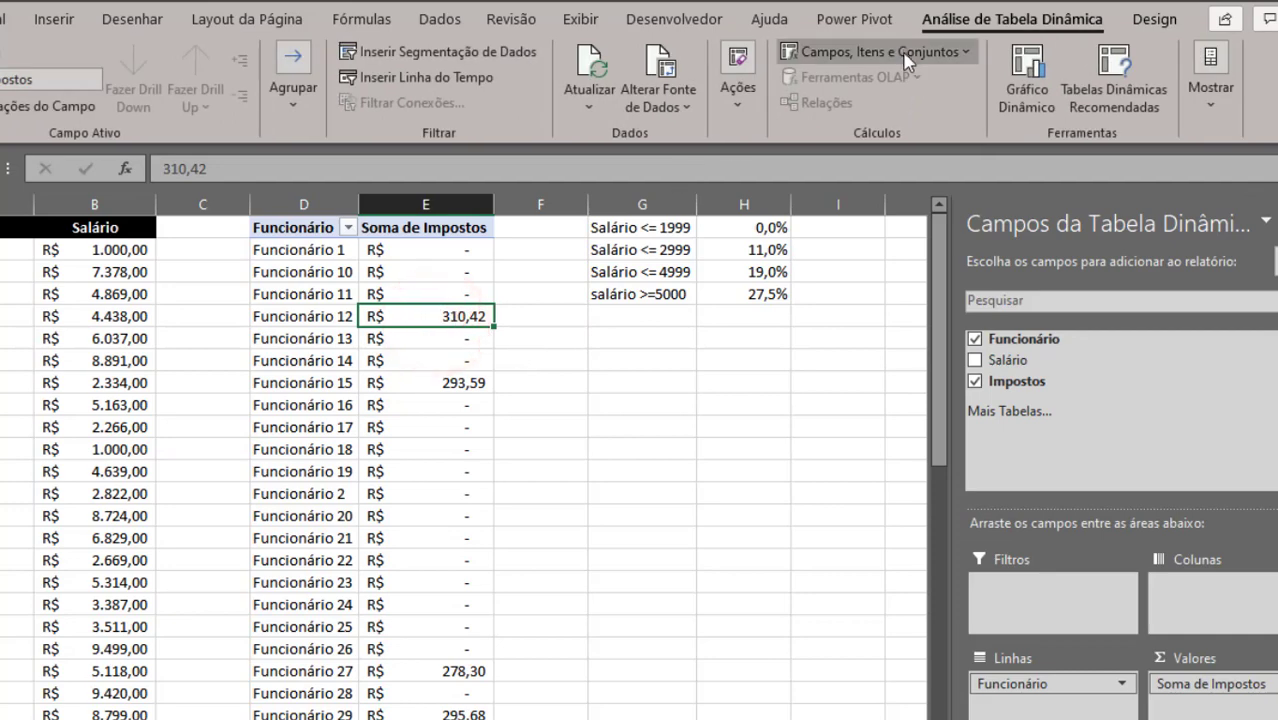
pyautogui.click(905, 55)
pyautogui.click(902, 84)
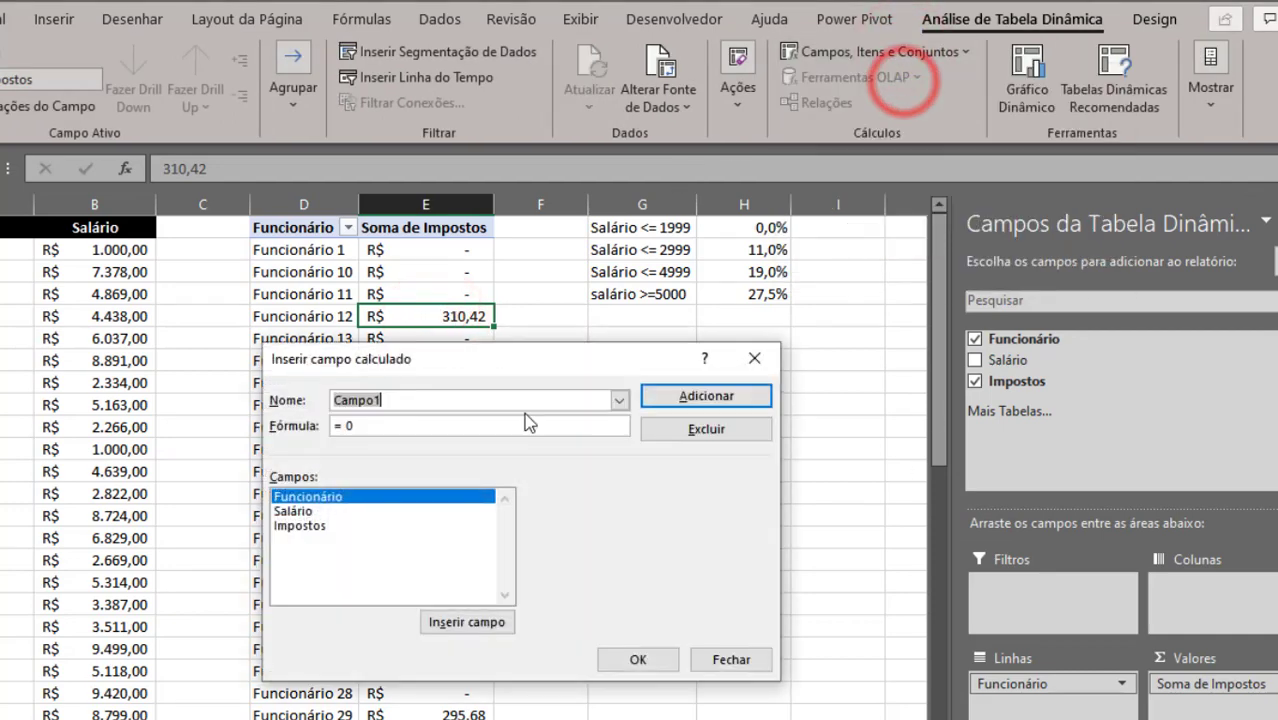
pyautogui.click(620, 400)
pyautogui.click(455, 419)
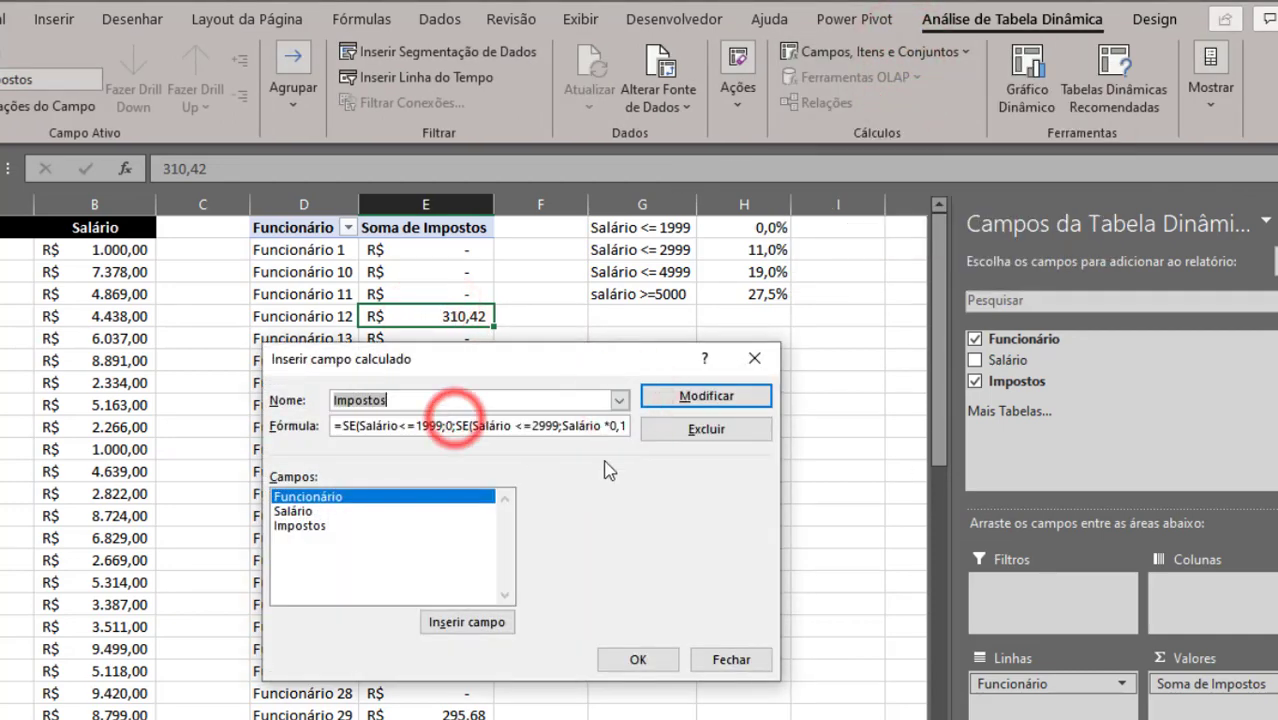
# Step: Replace the formula's last 0 with SE(Salário<=4999;Salário*0,19;0) and apply it
pyautogui.click(605, 426)
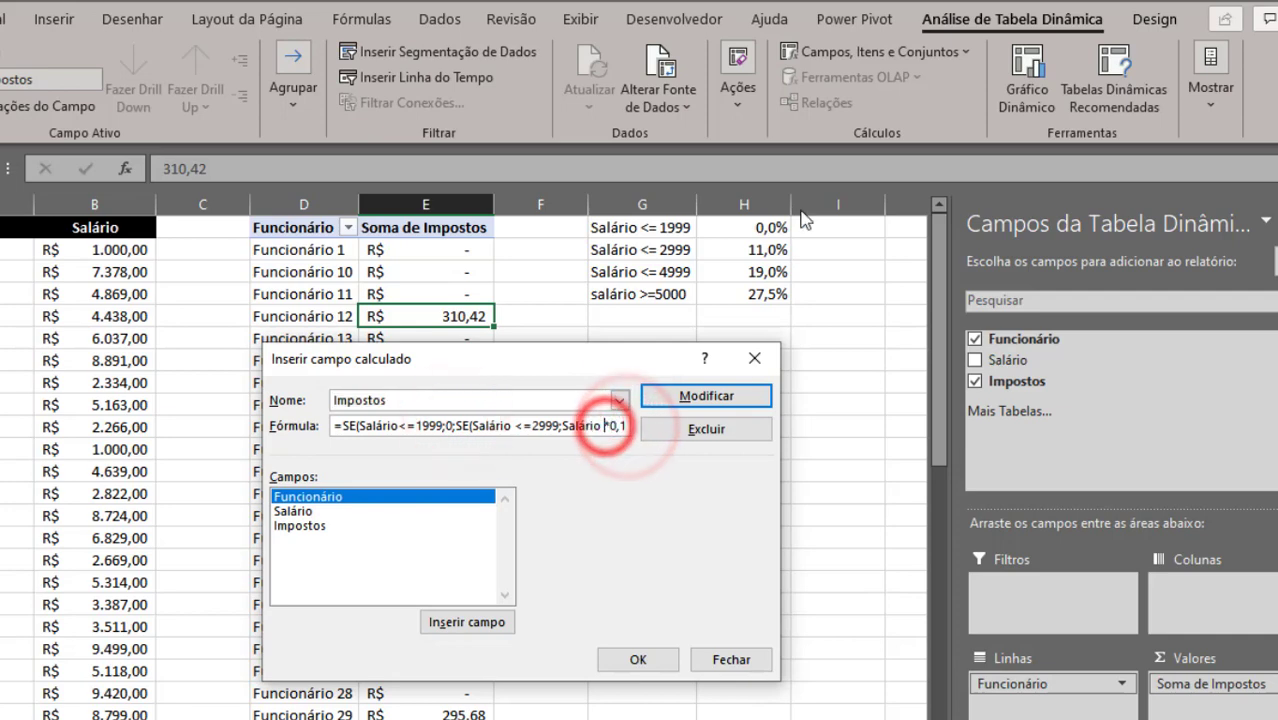
pyautogui.click(612, 426)
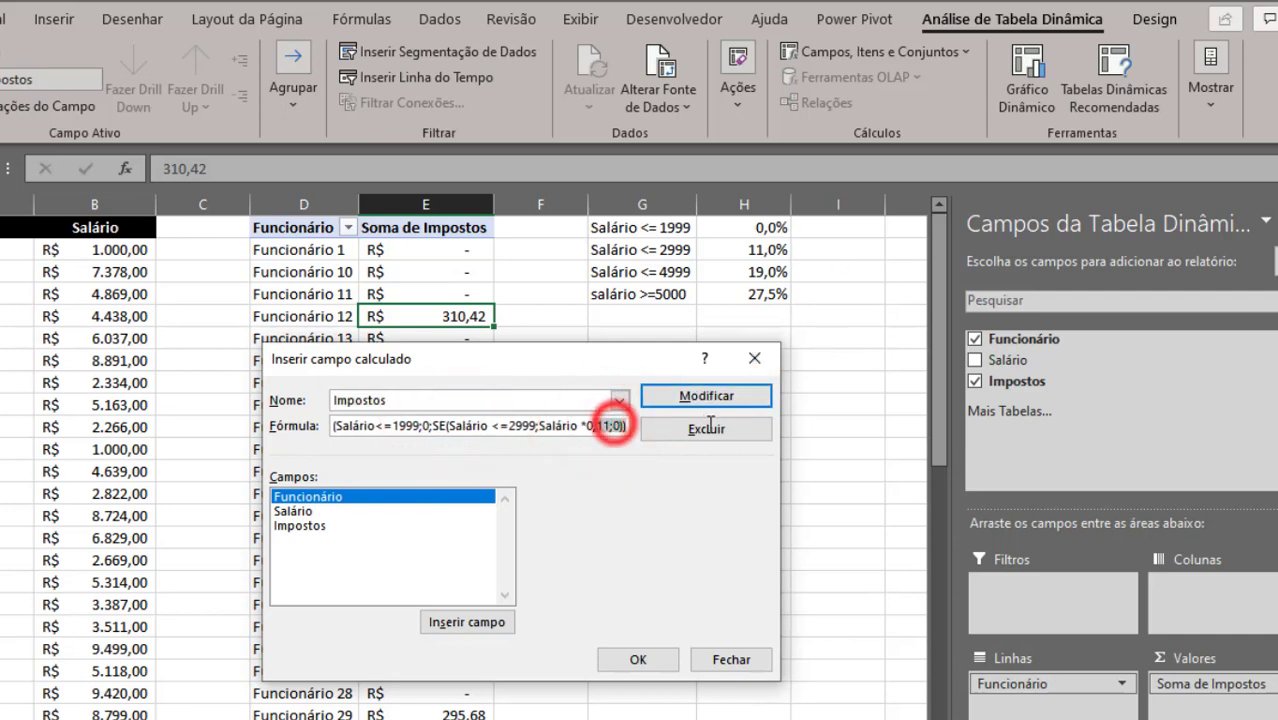
pyautogui.click(622, 426)
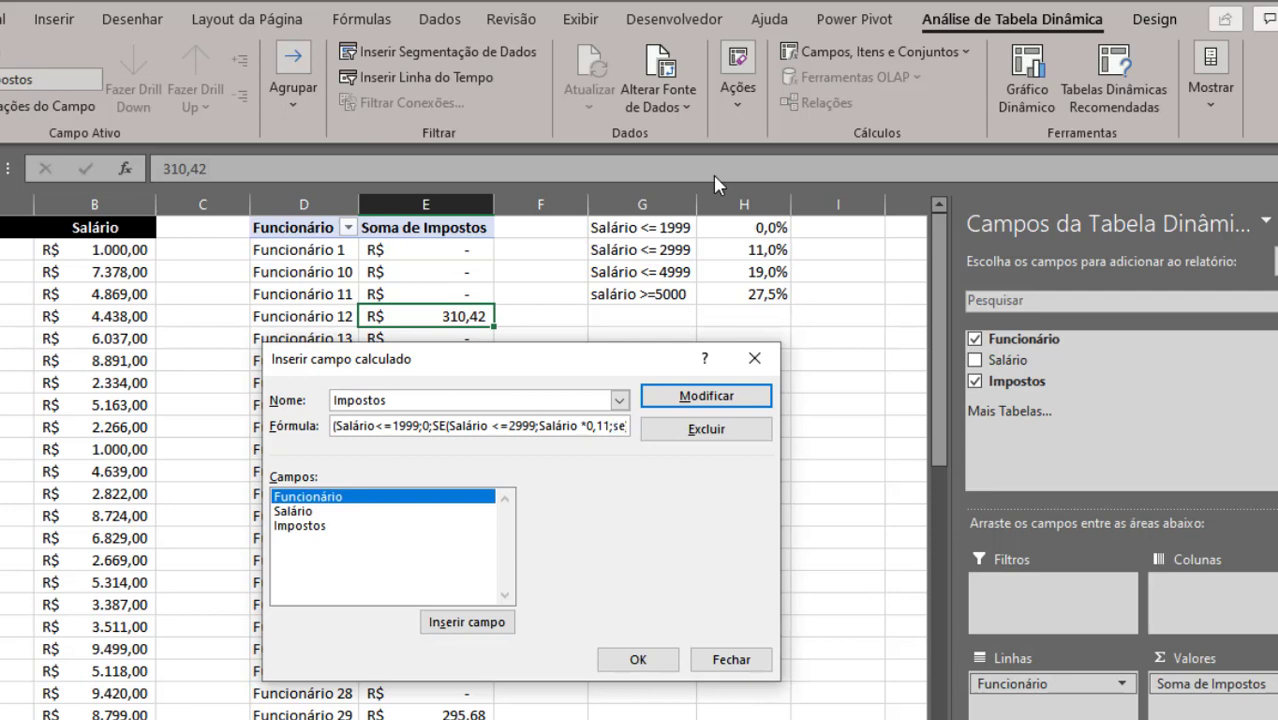
pyautogui.write('(')
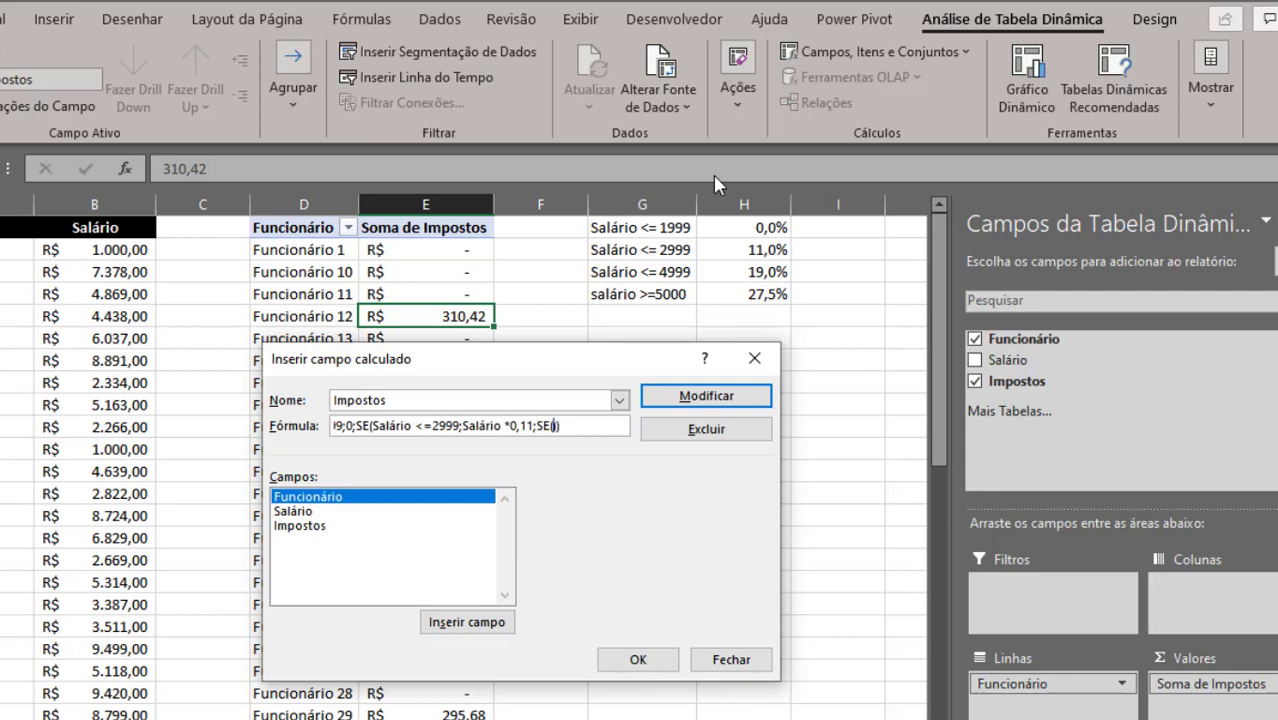
pyautogui.doubleClick(360, 515)
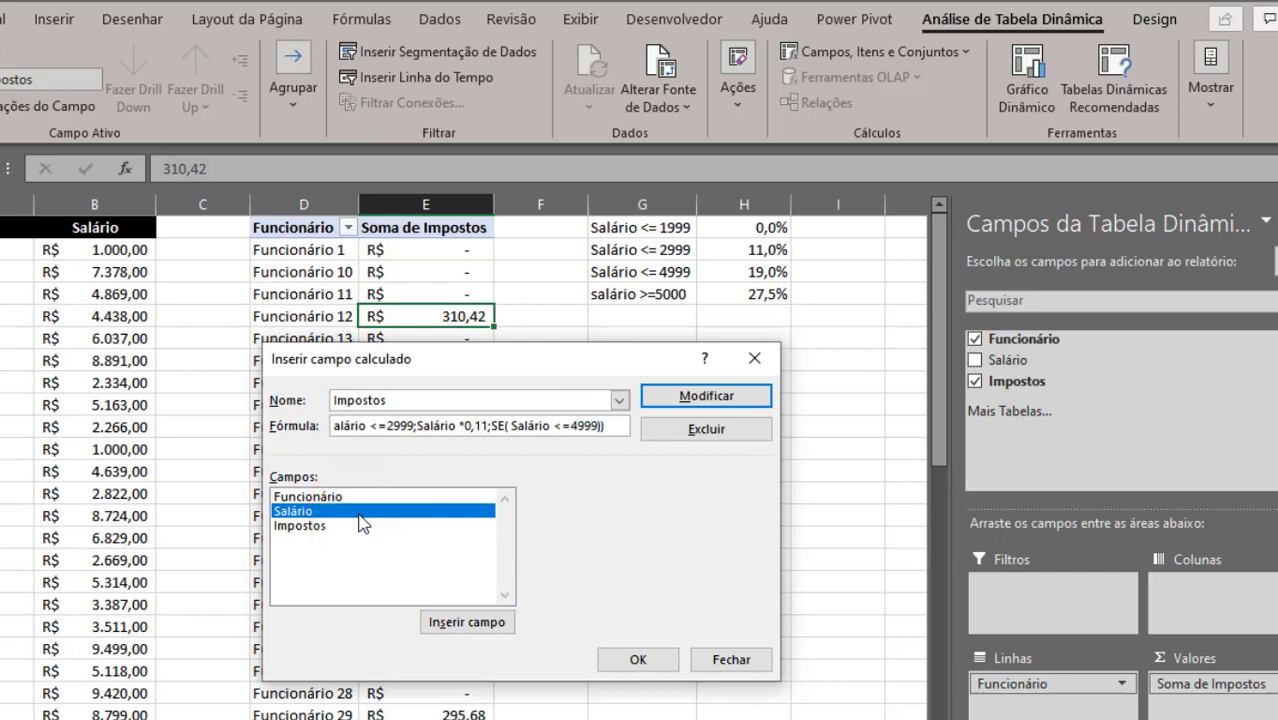
pyautogui.doubleClick(303, 512)
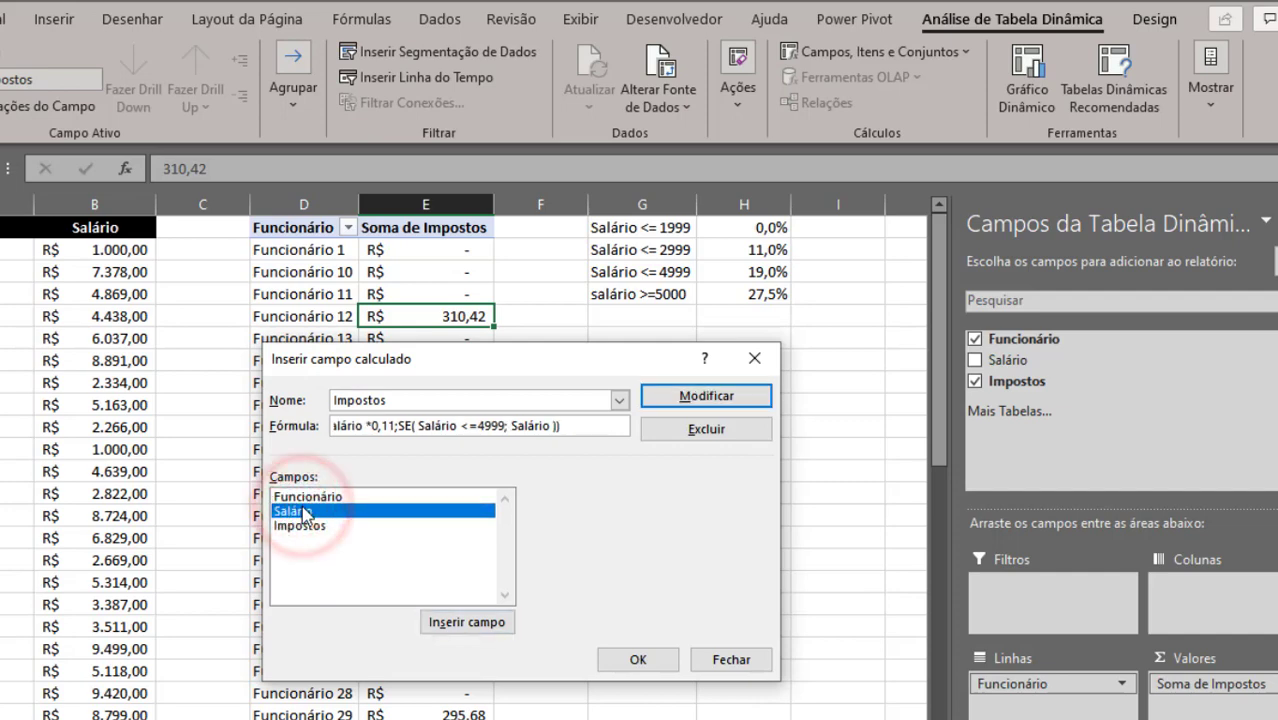
pyautogui.write('*')
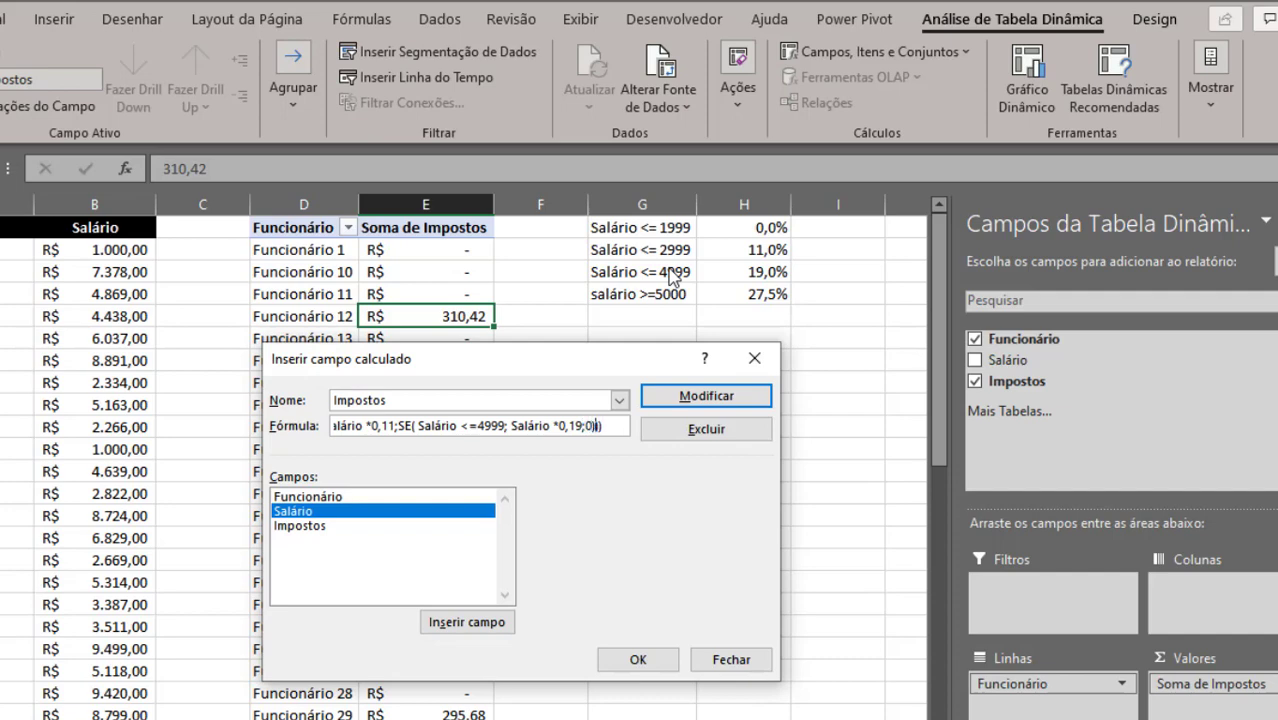
pyautogui.click(702, 394)
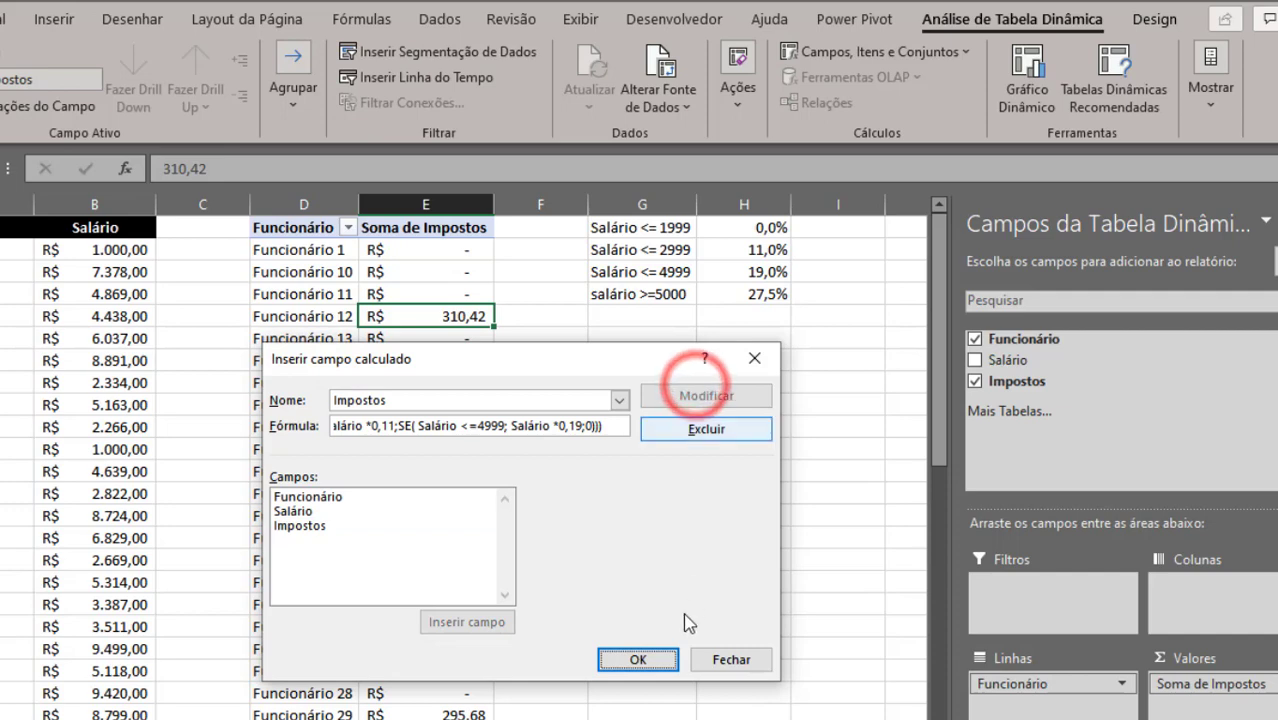
pyautogui.click(656, 657)
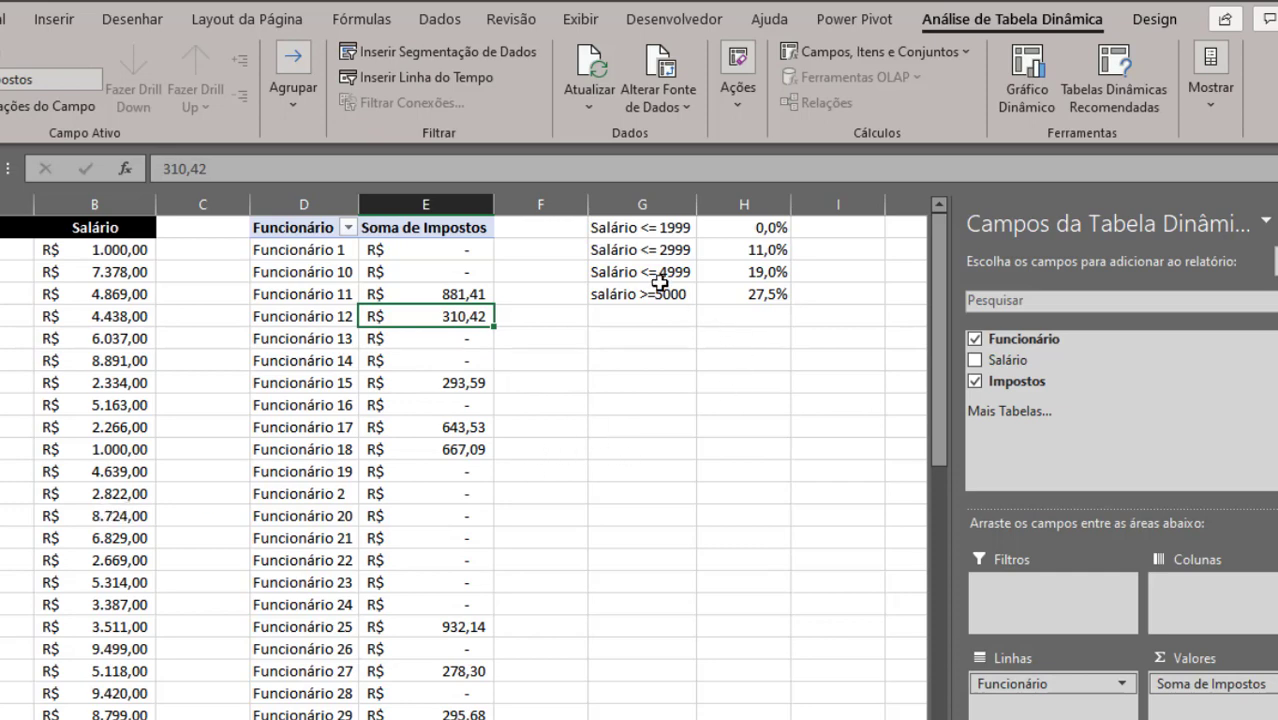
# Step: Replace the Impostos formula's final 0 with Salário*0,275 and apply it
pyautogui.click(877, 58)
pyautogui.click(868, 82)
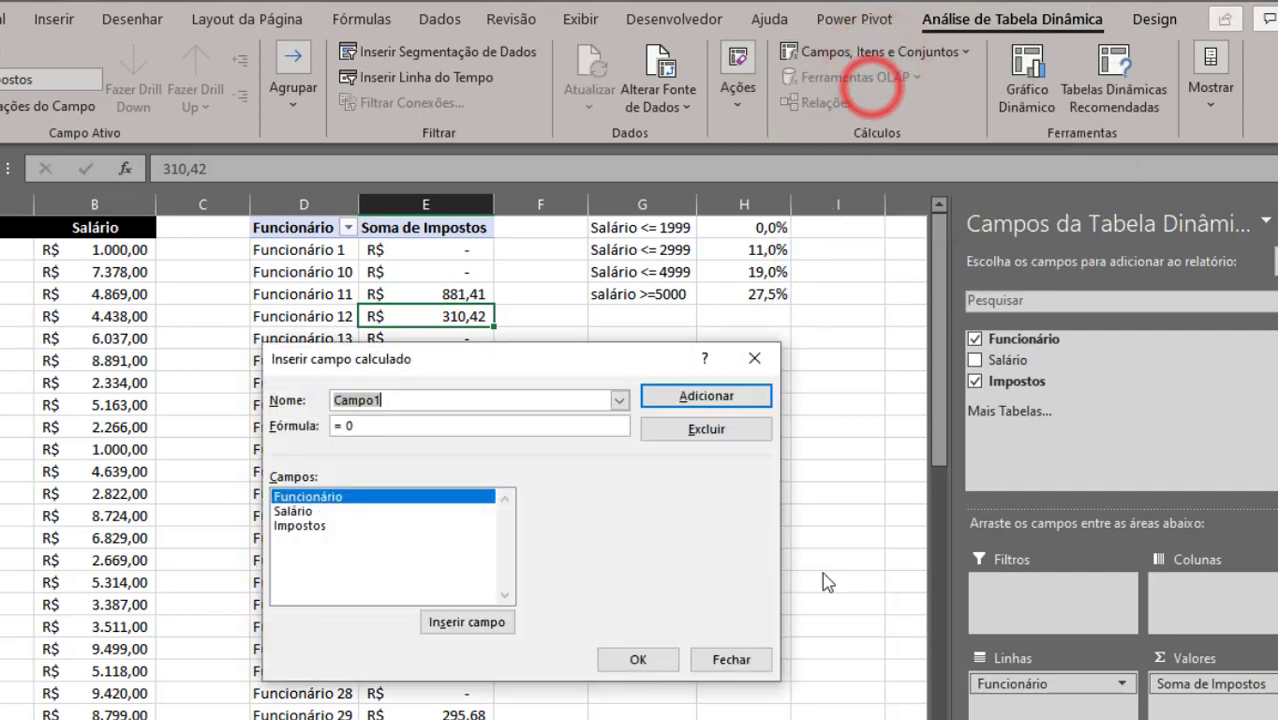
pyautogui.click(619, 400)
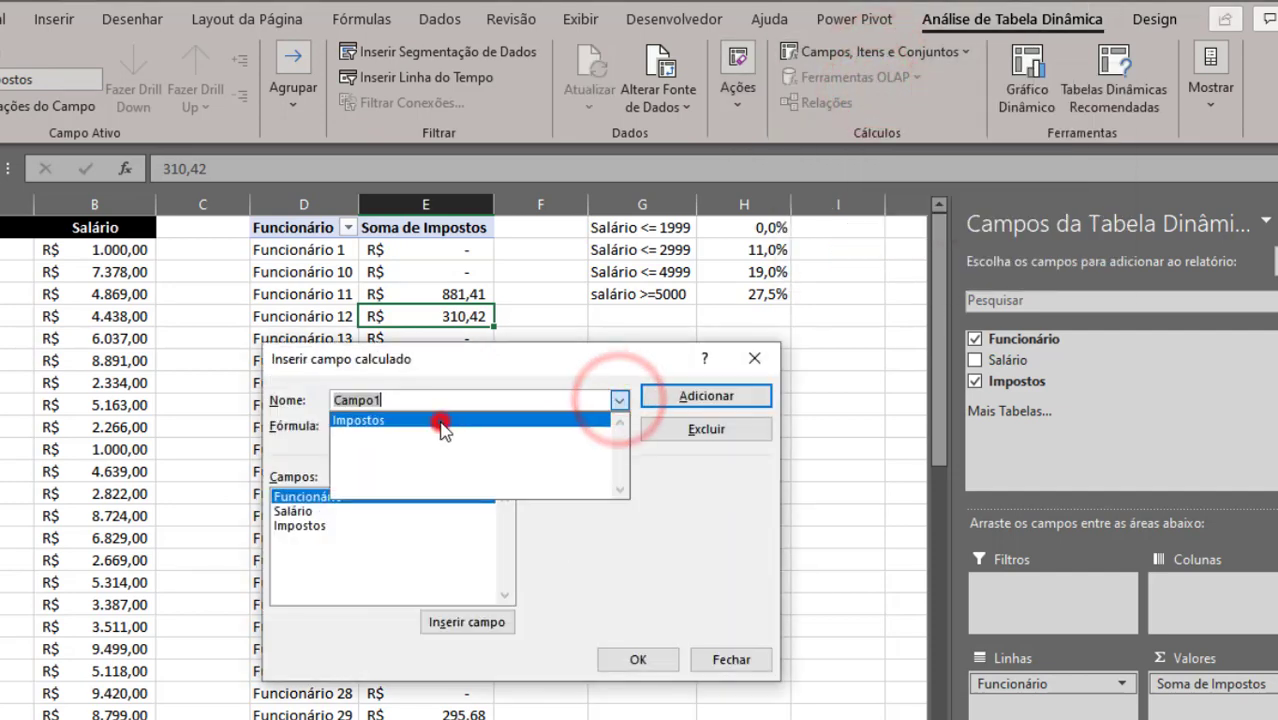
pyautogui.click(440, 427)
pyautogui.moveTo(600, 427); pyautogui.dragTo(622, 427)
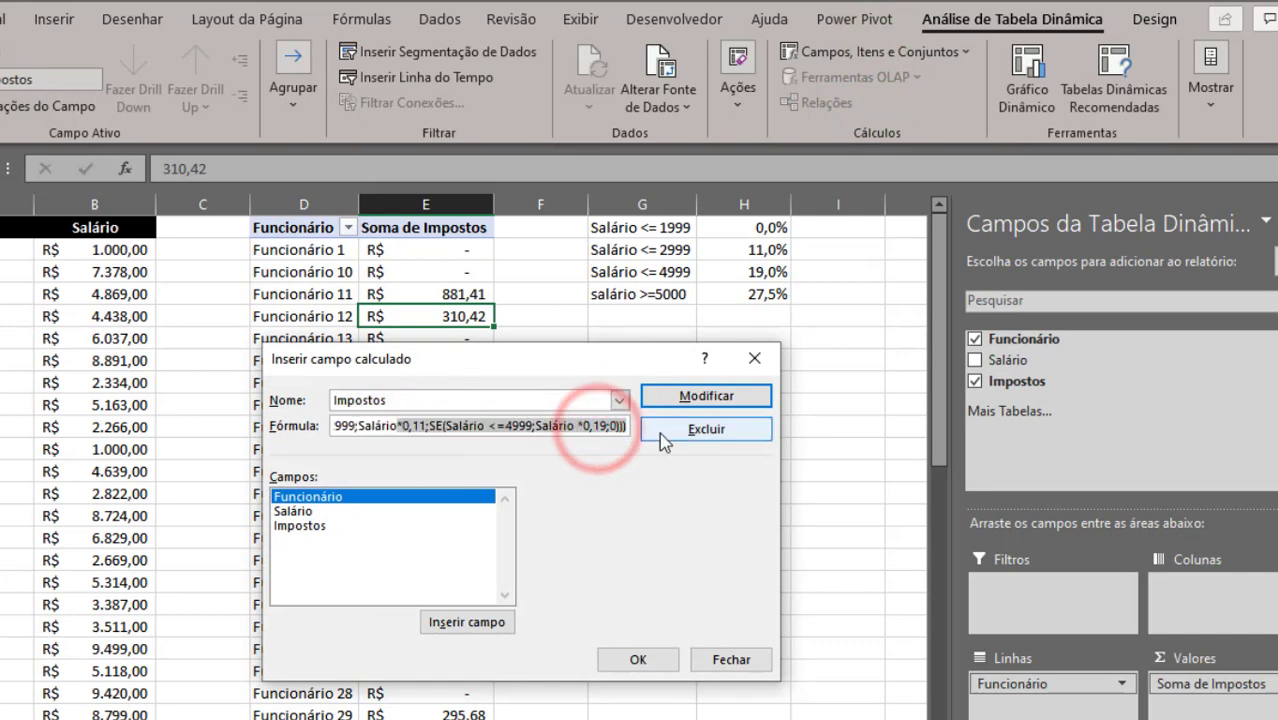
pyautogui.click(617, 426)
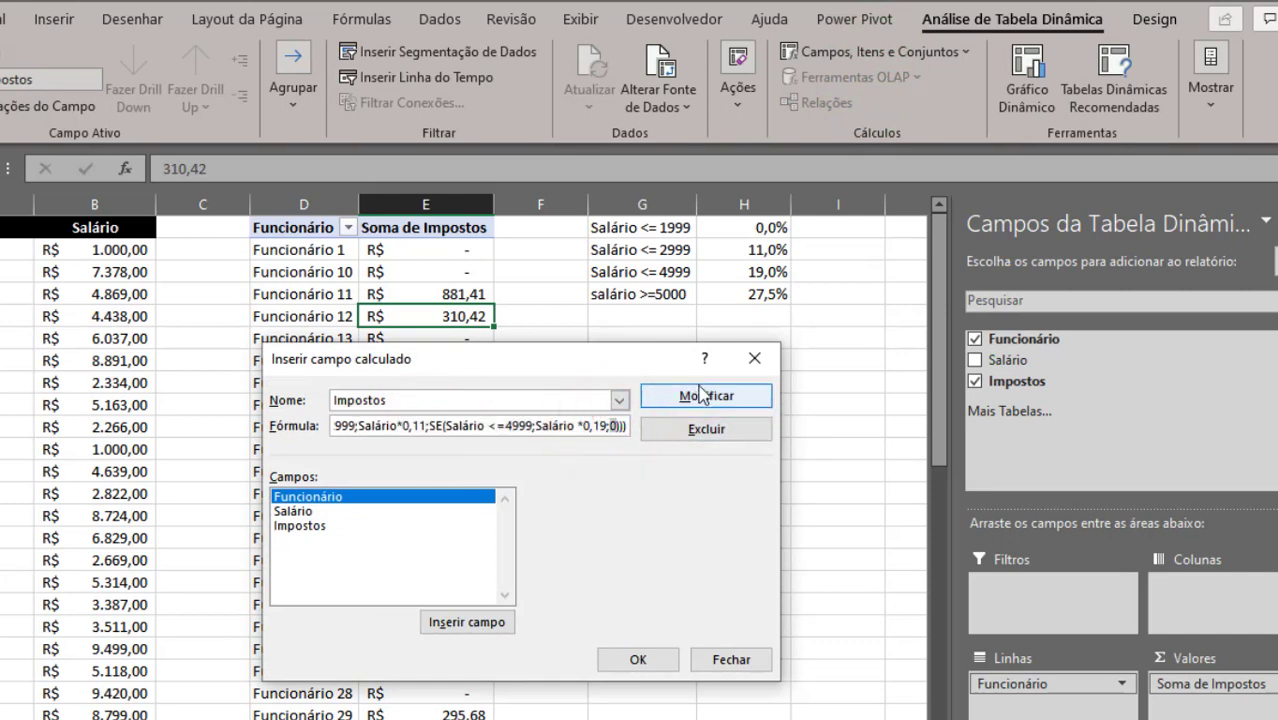
pyautogui.doubleClick(295, 512)
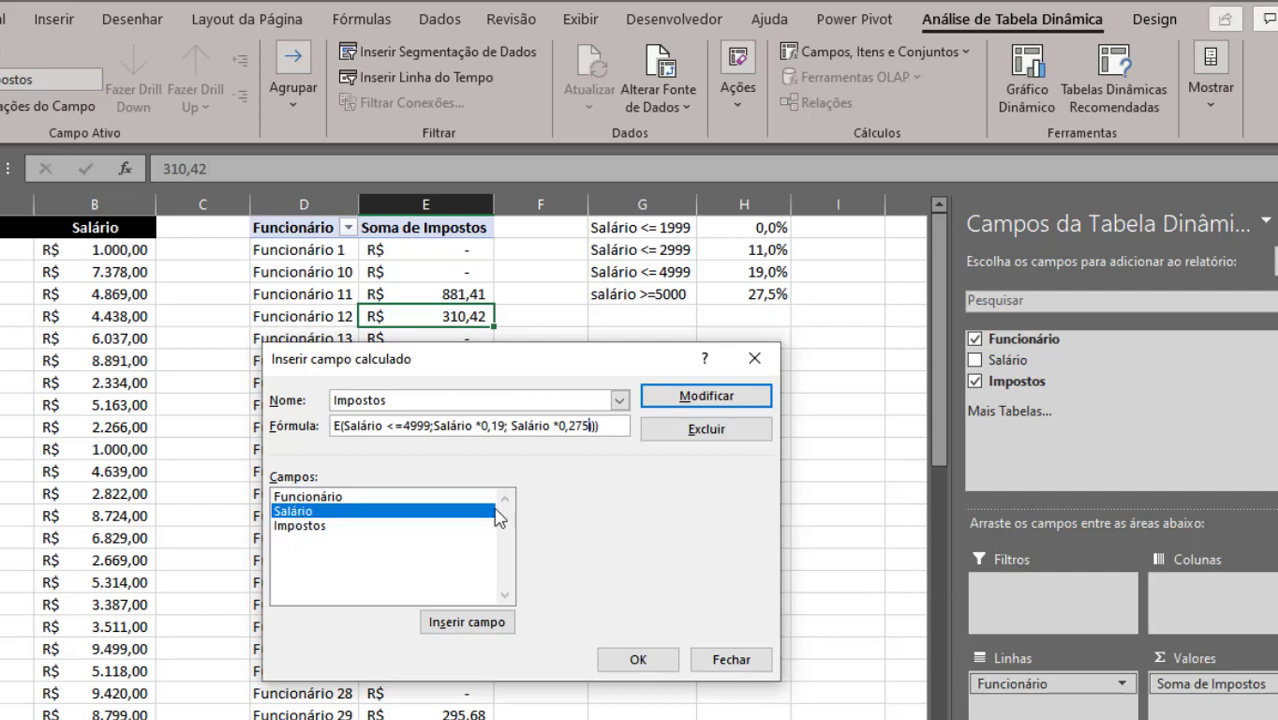
pyautogui.click(676, 397)
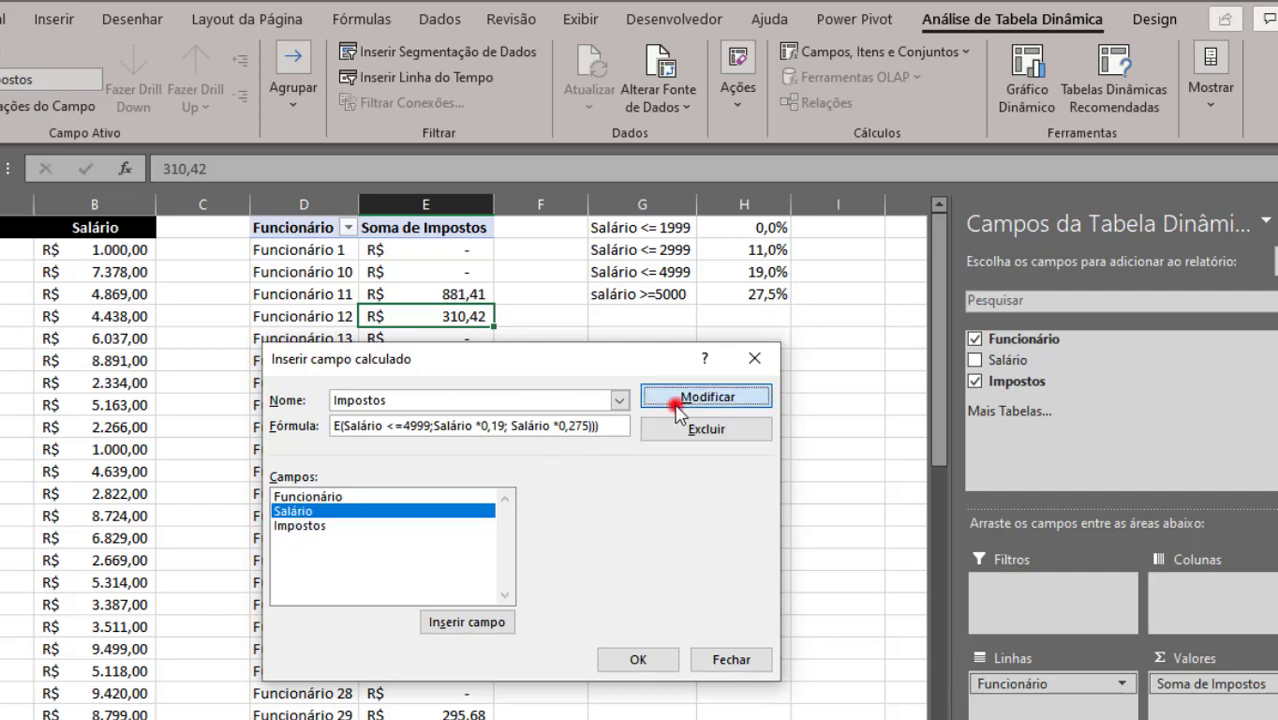
pyautogui.click(640, 657)
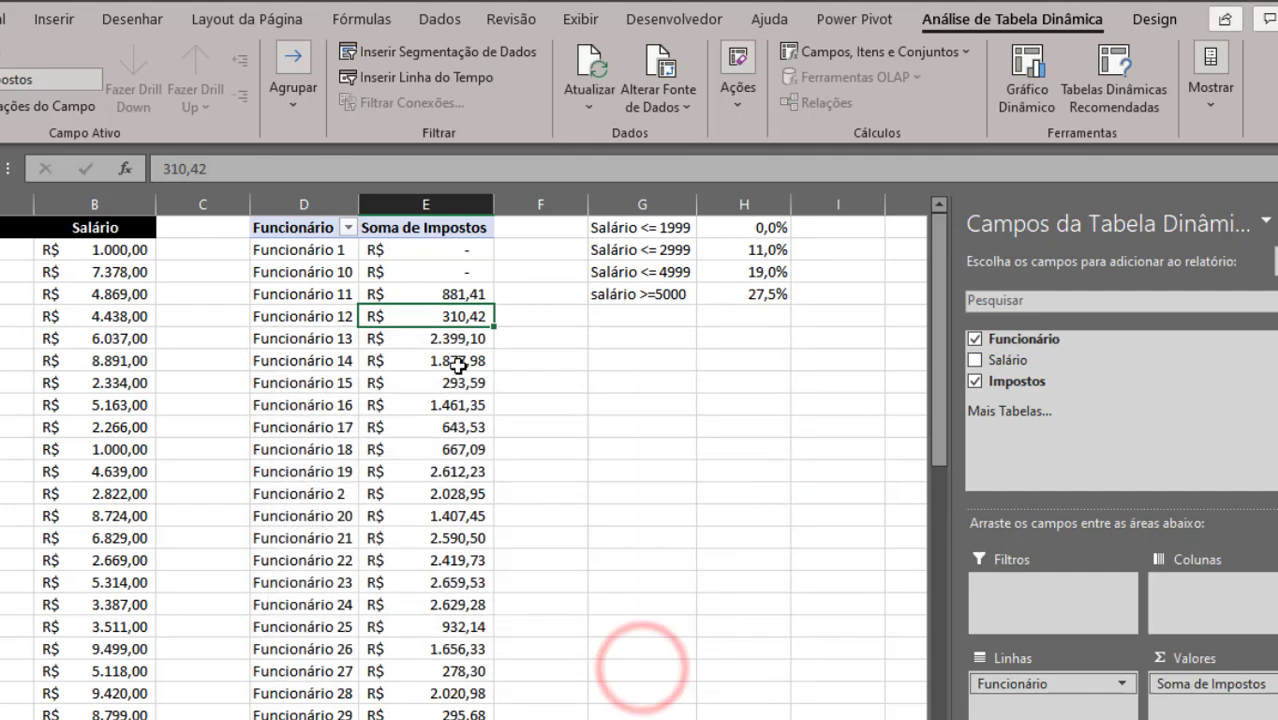
# Step: Review the pivot's tax totals and the source salaries 1.000,00 and 7.378,00
pyautogui.scroll(-9, 470, 553)
pyautogui.scroll(-5, 470, 553)
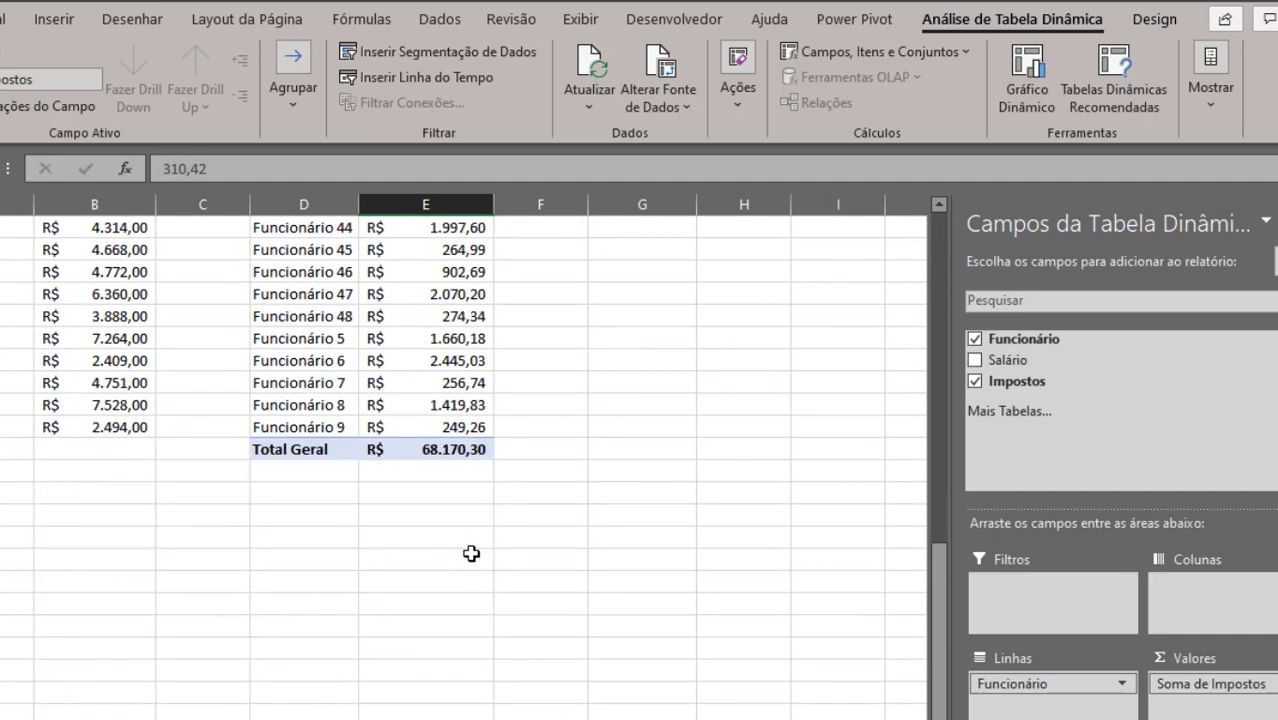
pyautogui.scroll(7, 470, 553)
pyautogui.scroll(5, 470, 553)
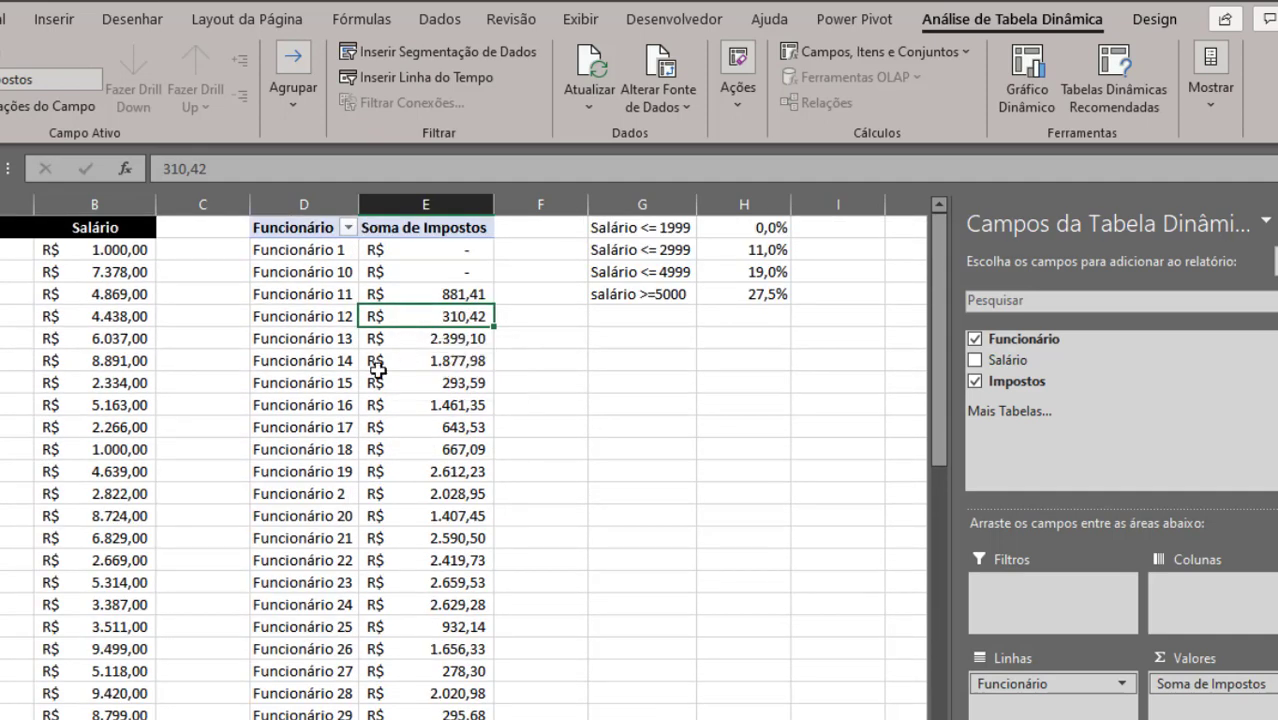
pyautogui.click(445, 292)
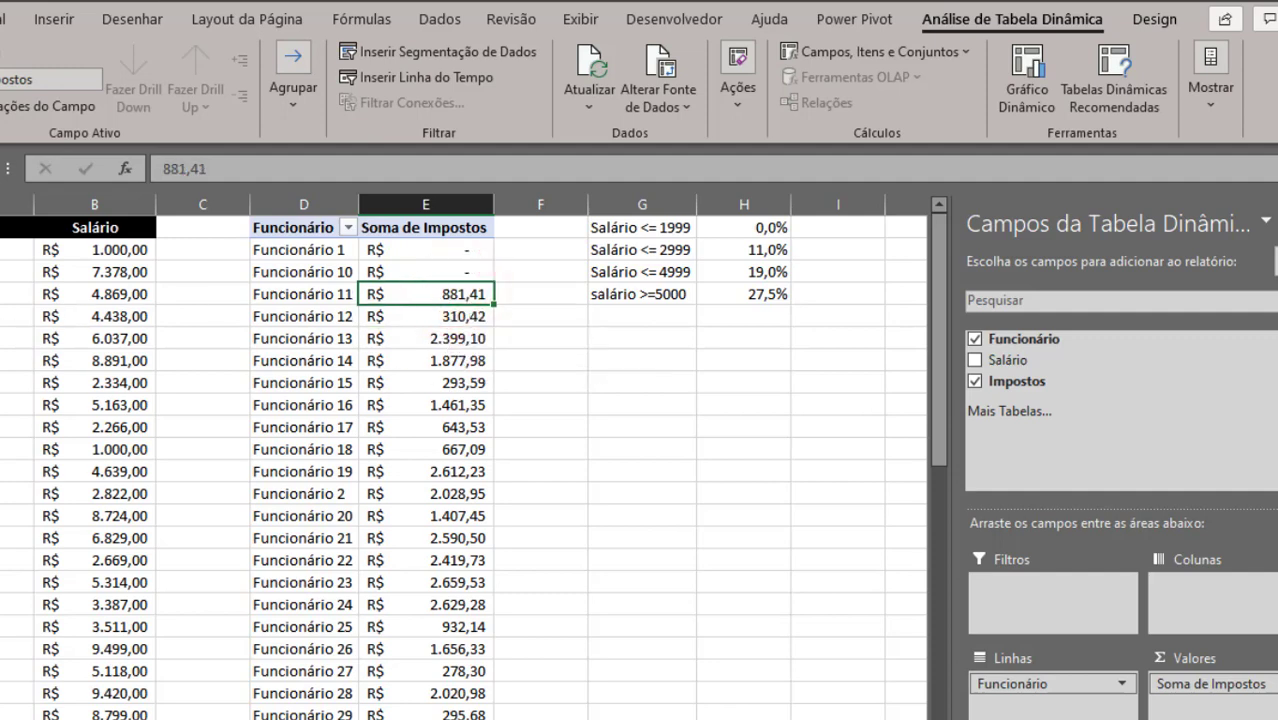
pyautogui.click(300, 249)
pyautogui.click(94, 251)
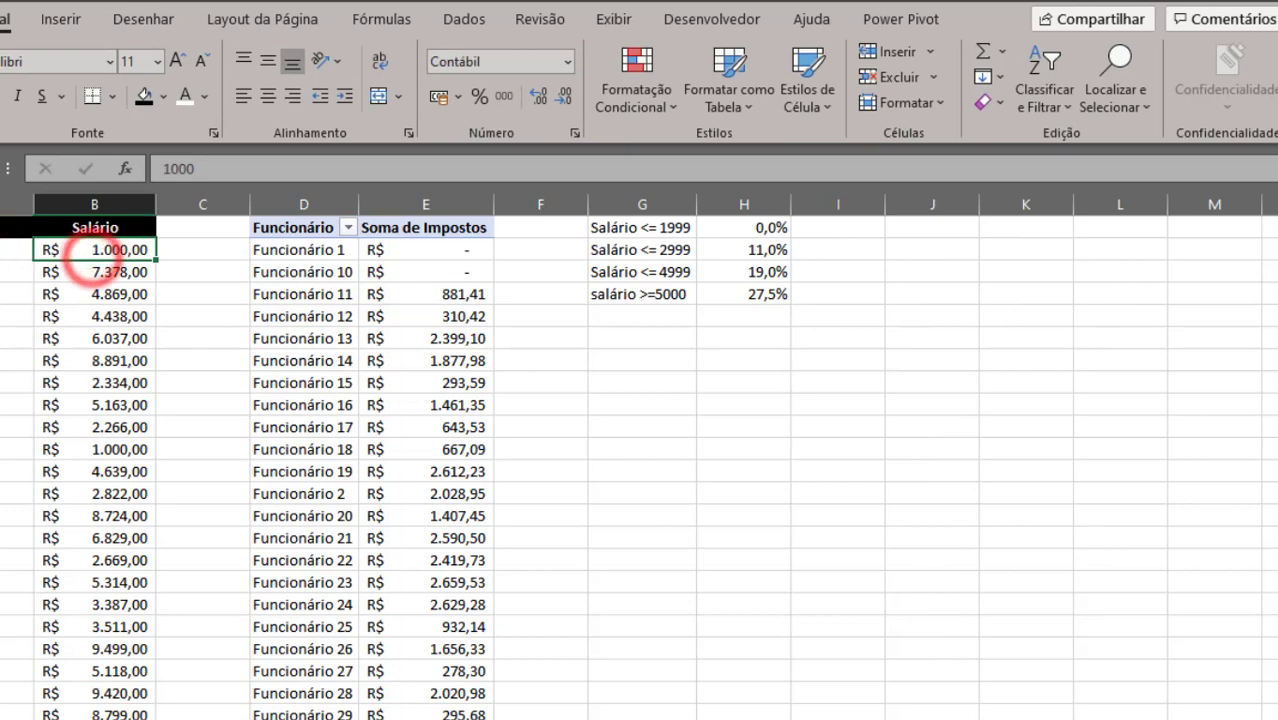
pyautogui.click(88, 272)
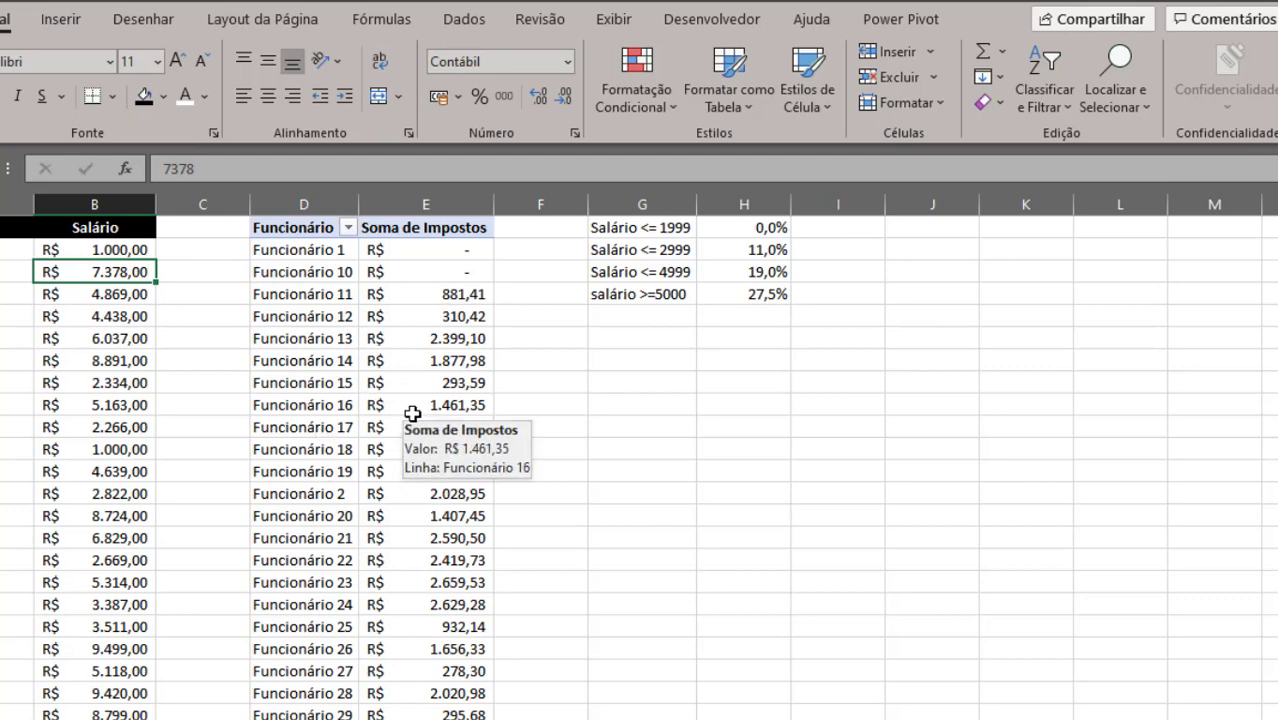
# Step: Rename the second employee in column A to Funcionário 1
pyautogui.moveTo(425, 338)
pyautogui.click(10, 271)
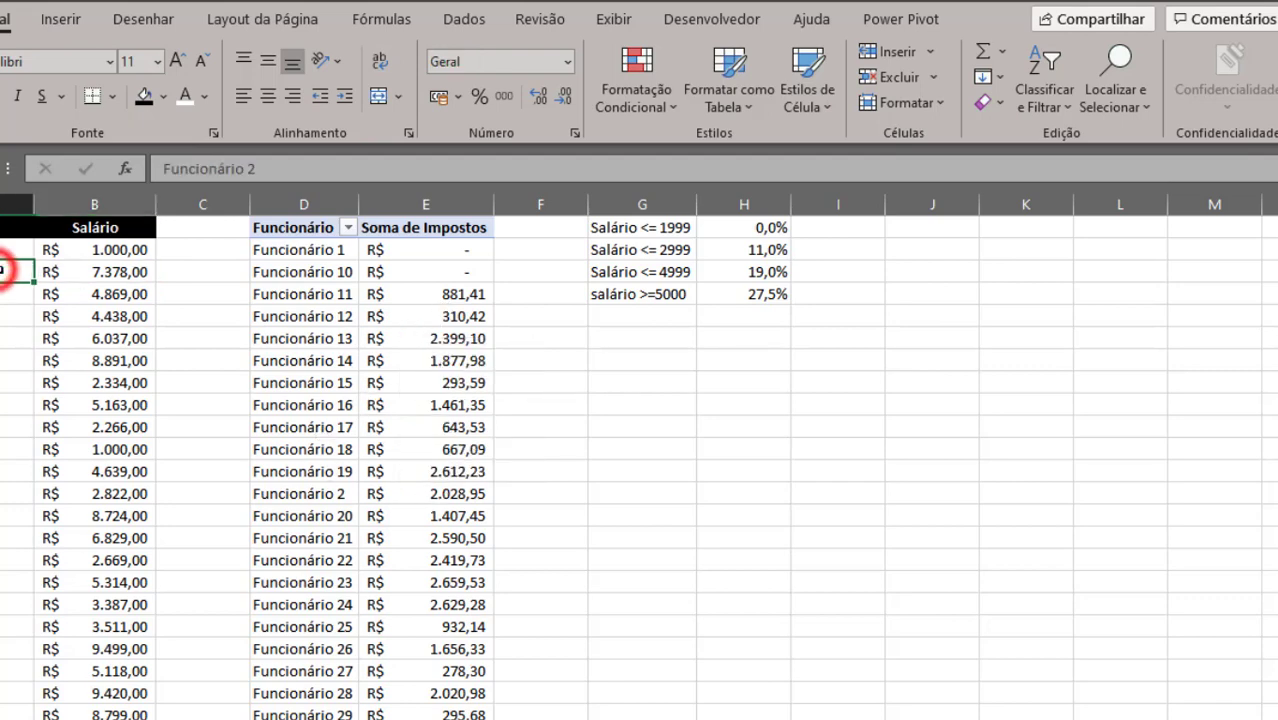
pyautogui.write('f')
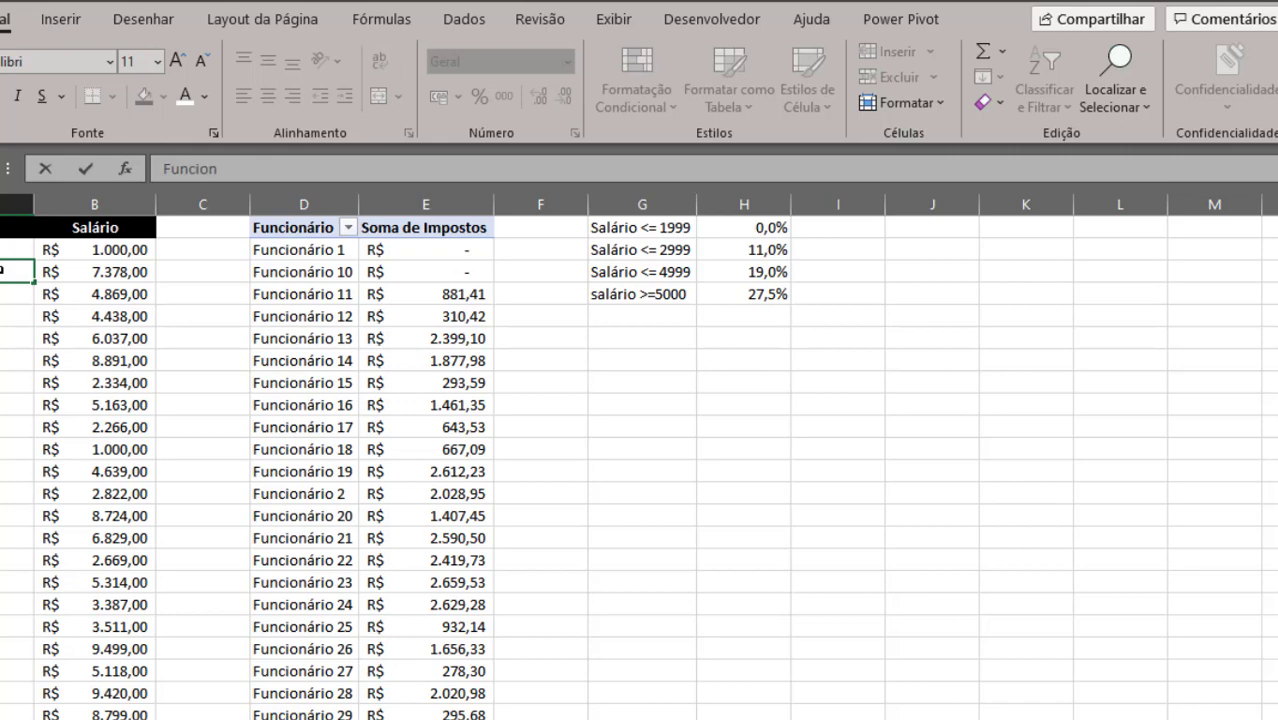
pyautogui.press('Return')
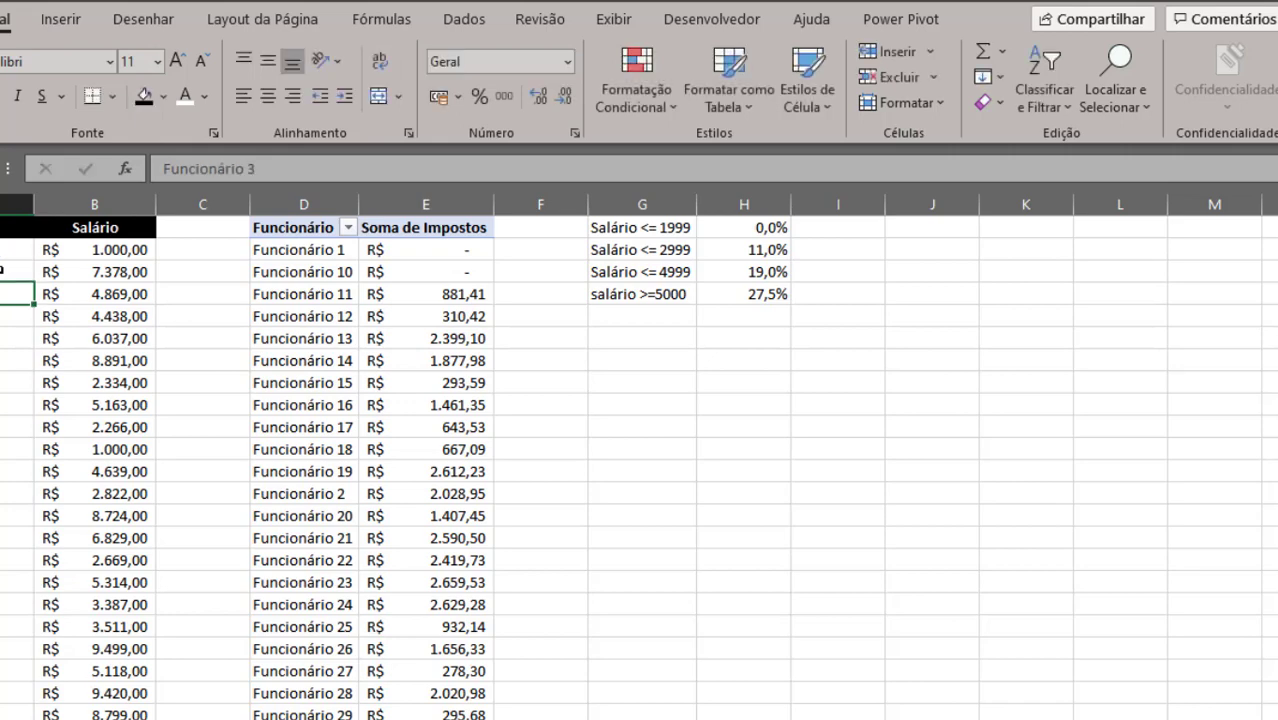
pyautogui.click(380, 252)
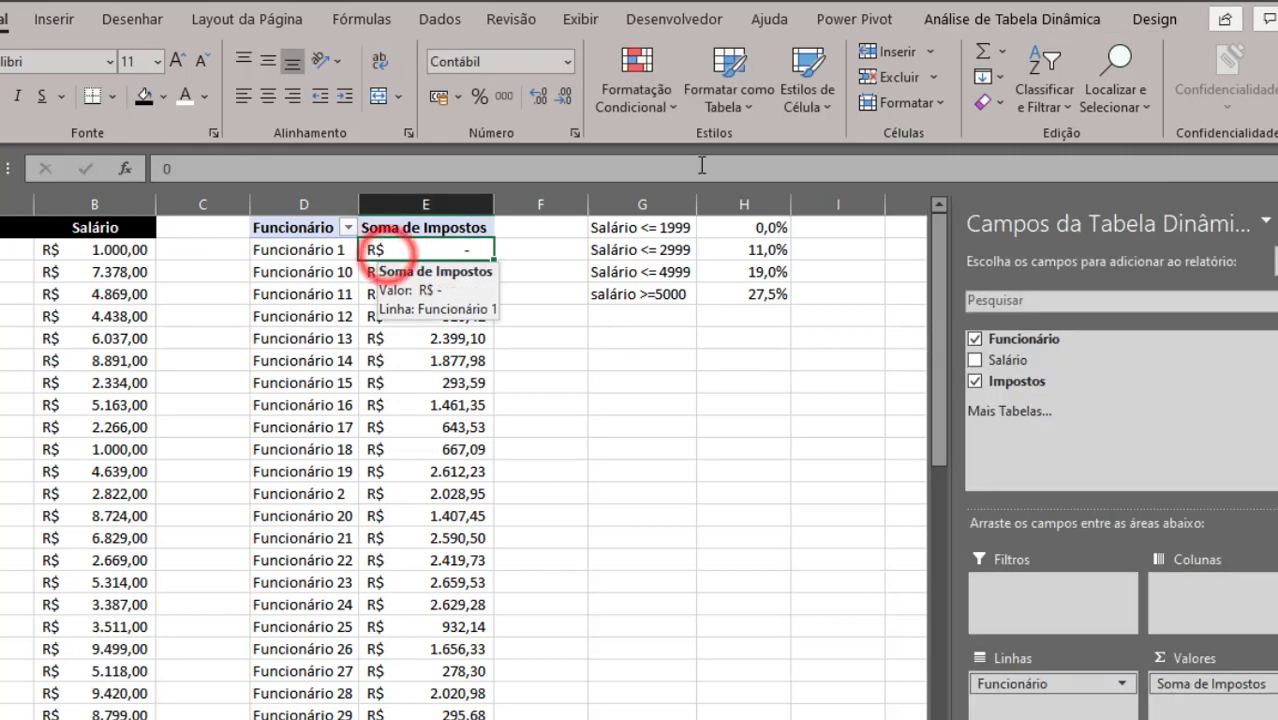
pyautogui.click(969, 20)
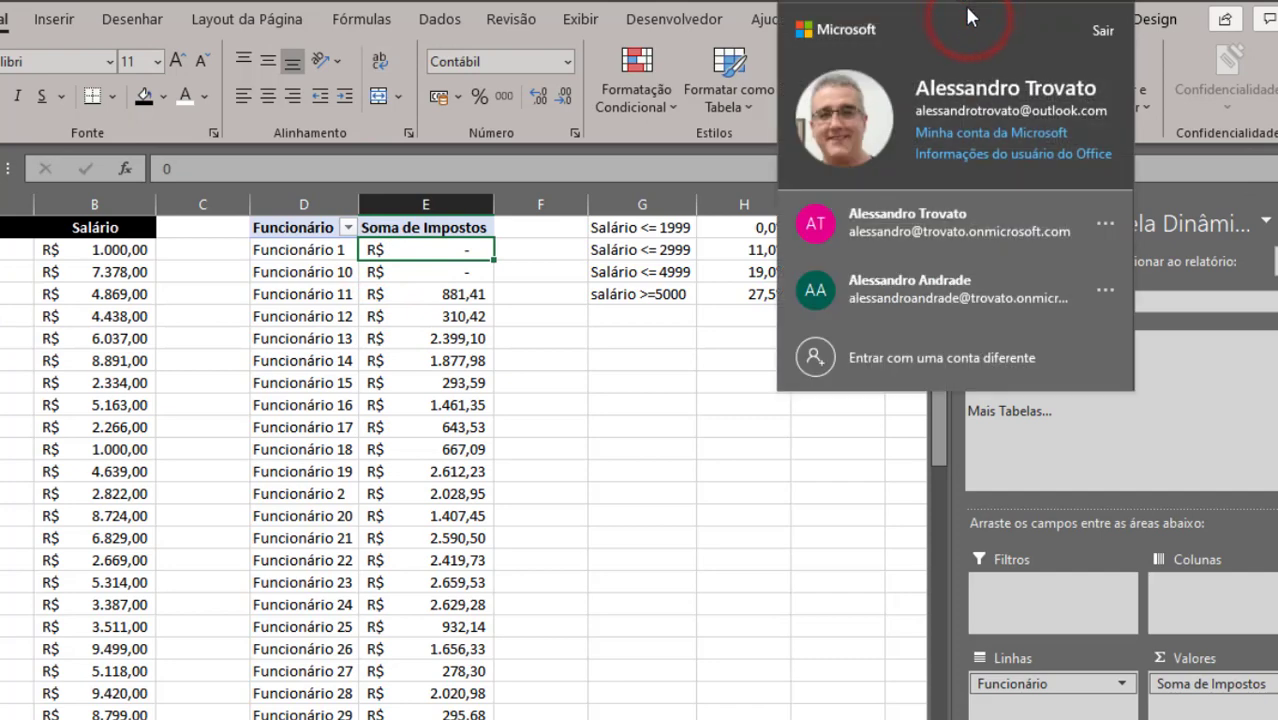
# Step: Refresh the pivot so Funcionário 1's combined tax shows 2.303,95
pyautogui.click(1010, 18)
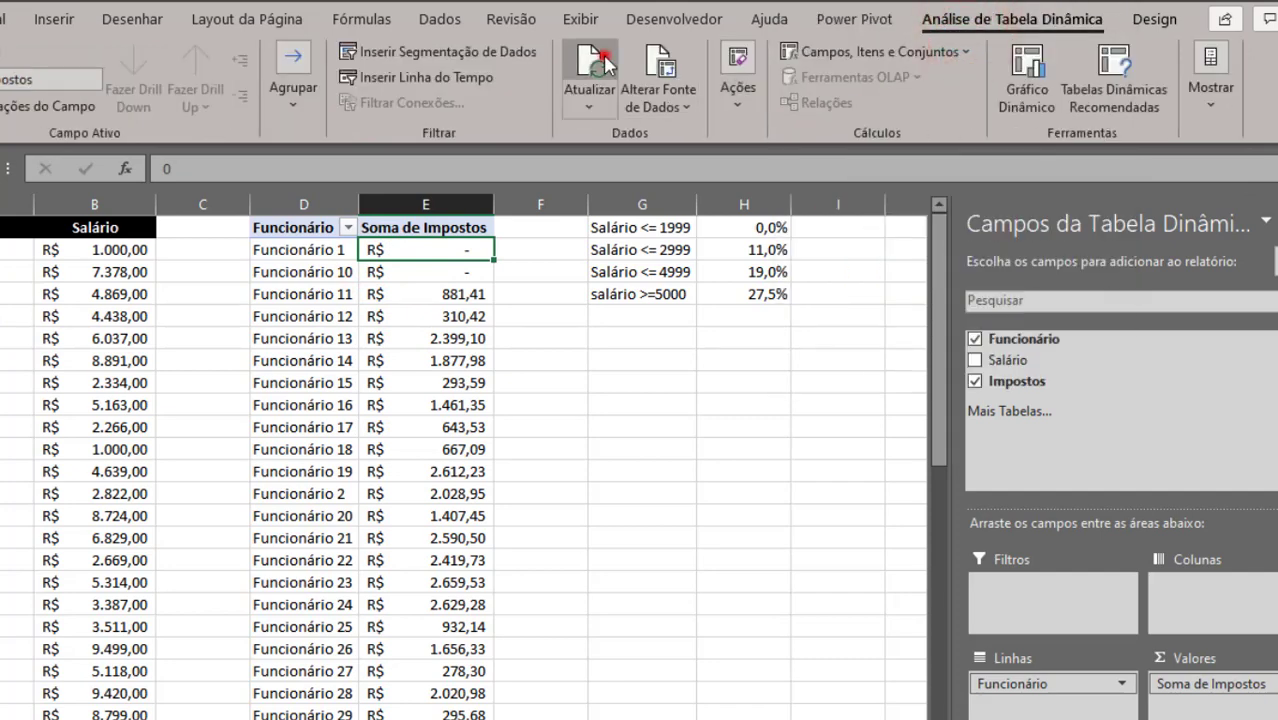
pyautogui.click(603, 64)
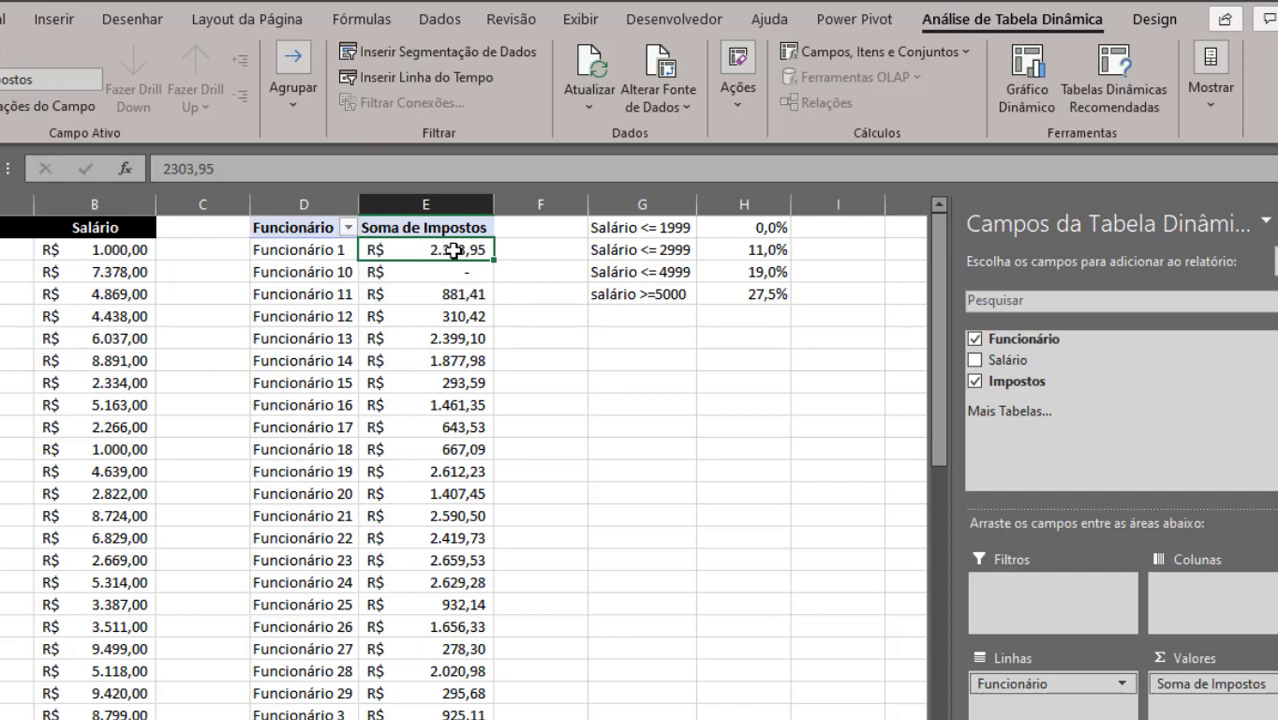
pyautogui.click(658, 328)
# Step: Enter =7378+1000 in G6 and =G6*0,275 in H6 as Número, giving 2303,95
pyautogui.write('=')
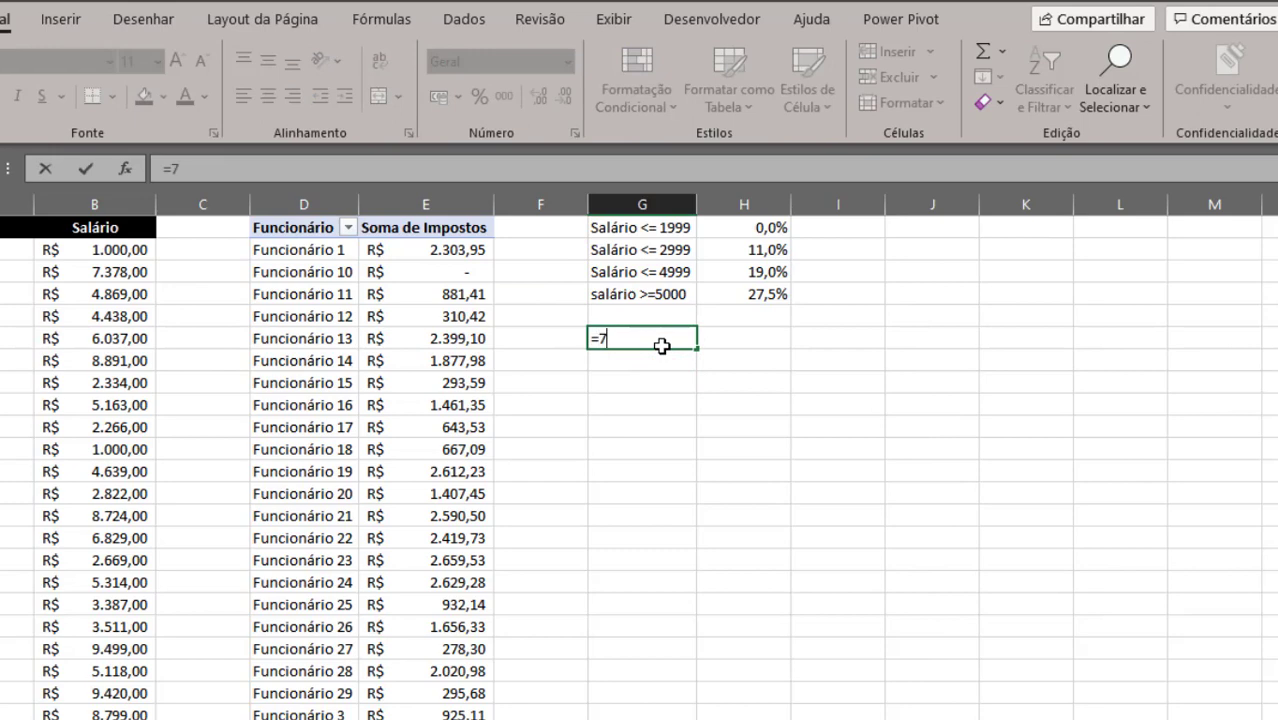
pyautogui.write('7378+1000')
pyautogui.press('Return')
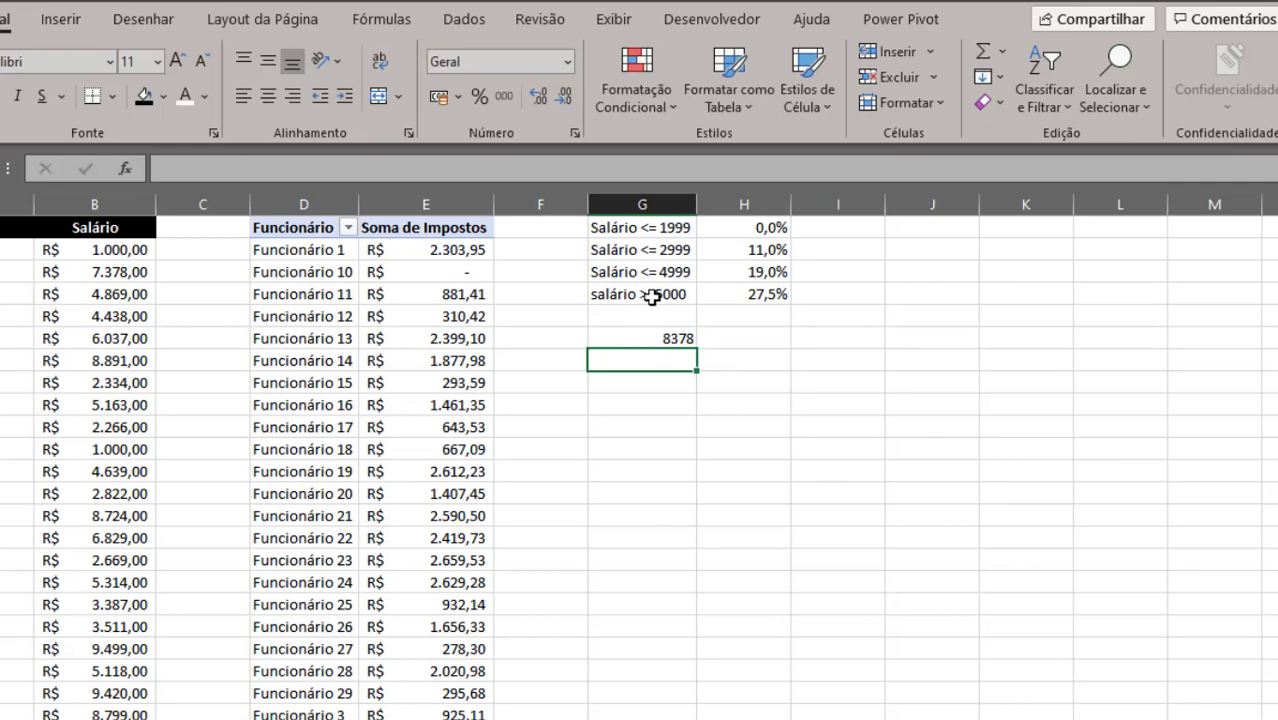
pyautogui.click(703, 331)
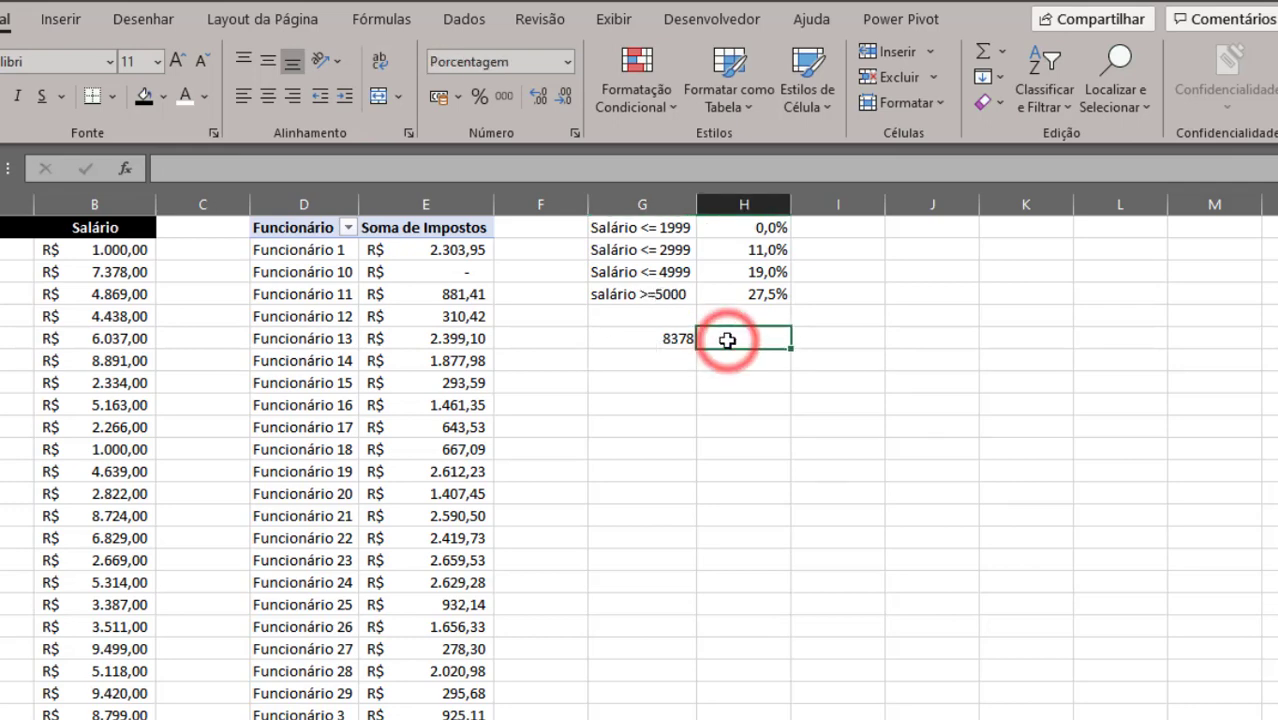
pyautogui.write('=')
pyautogui.press('Left')
pyautogui.write('*')
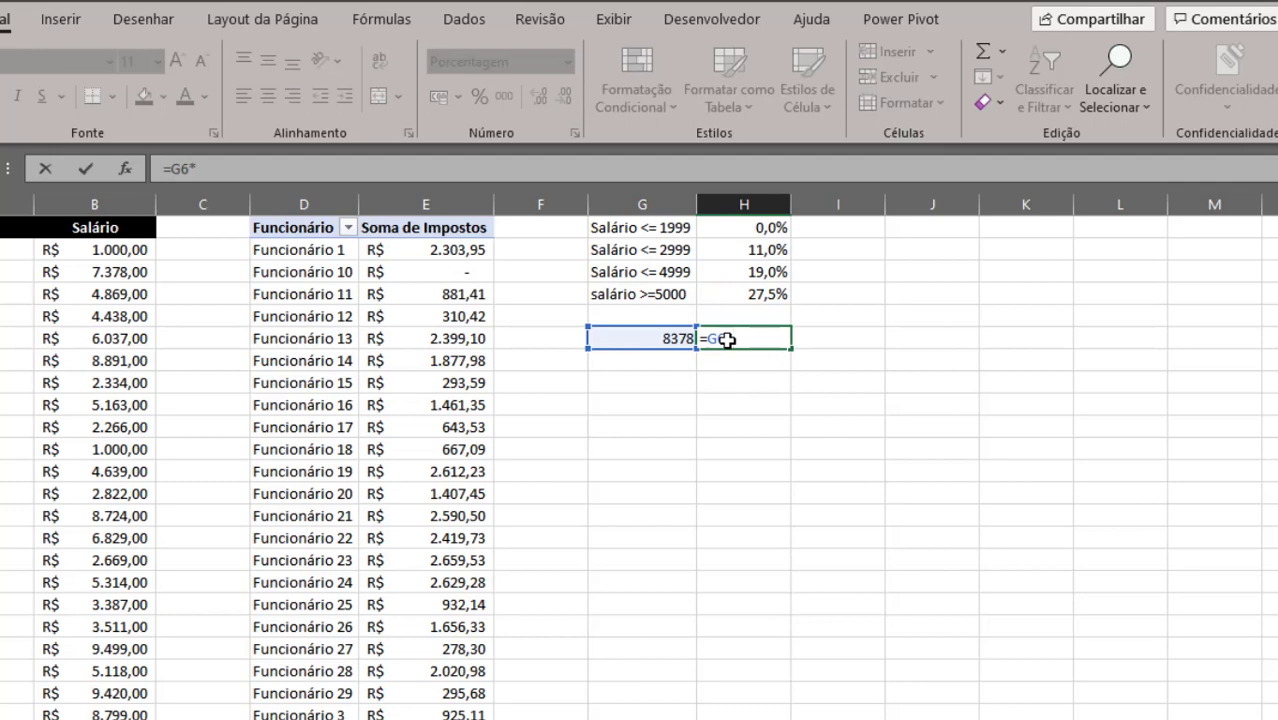
pyautogui.press('Return')
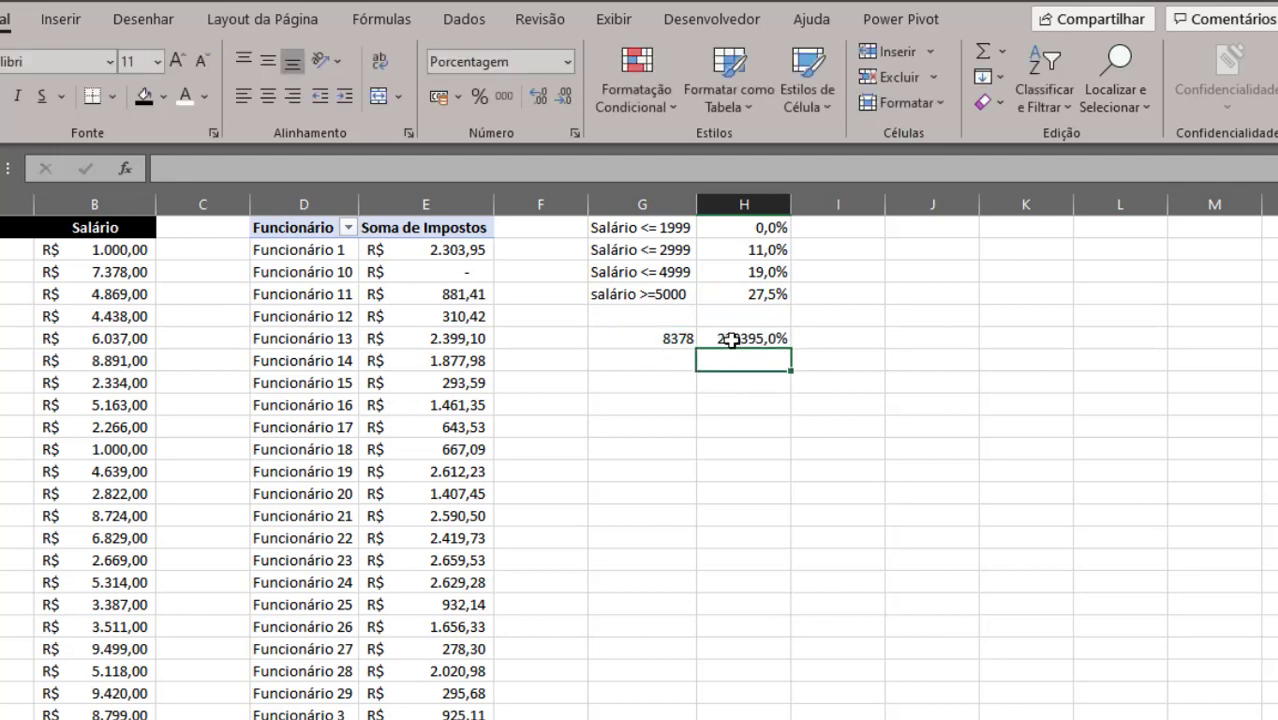
pyautogui.click(765, 338)
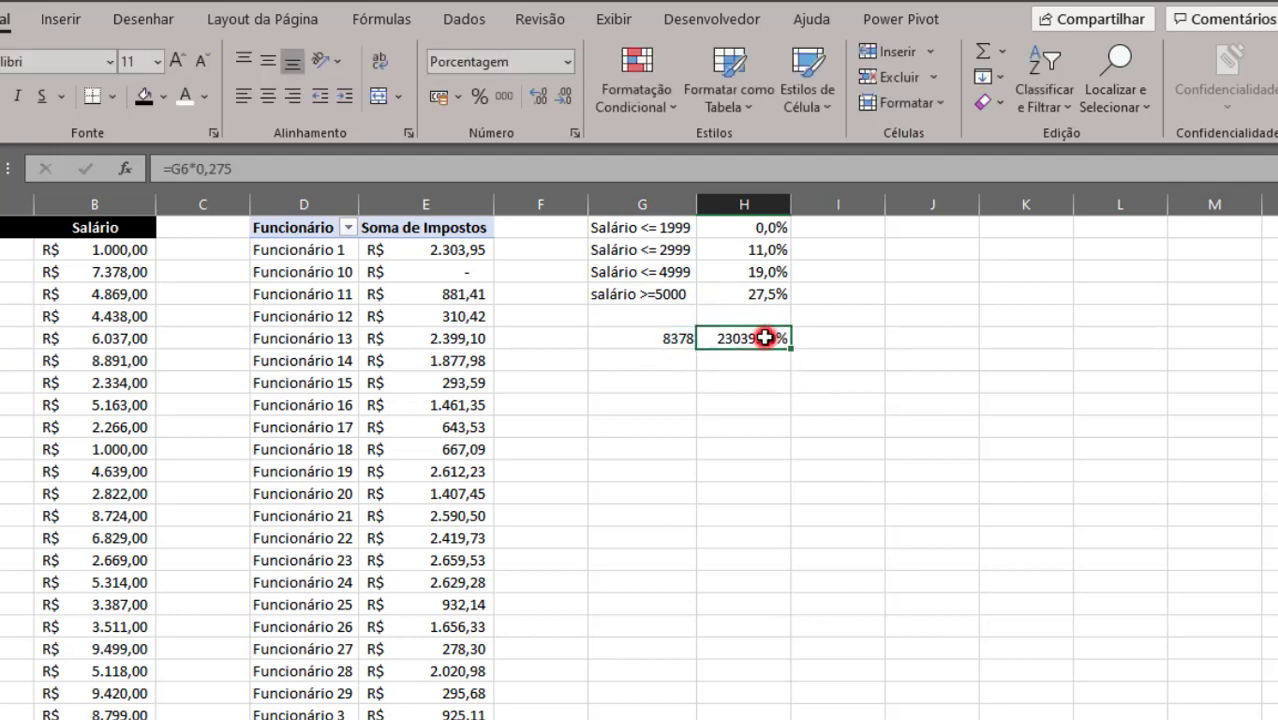
pyautogui.click(566, 66)
pyautogui.click(525, 152)
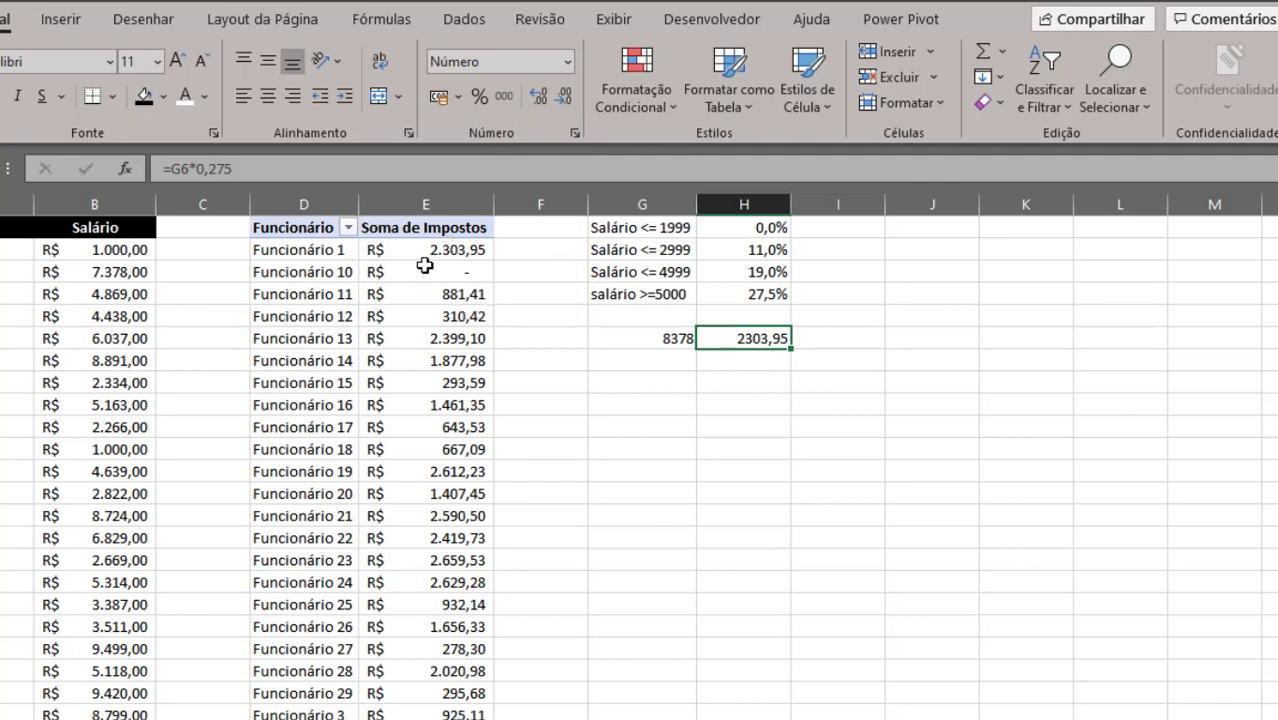
pyautogui.click(447, 250)
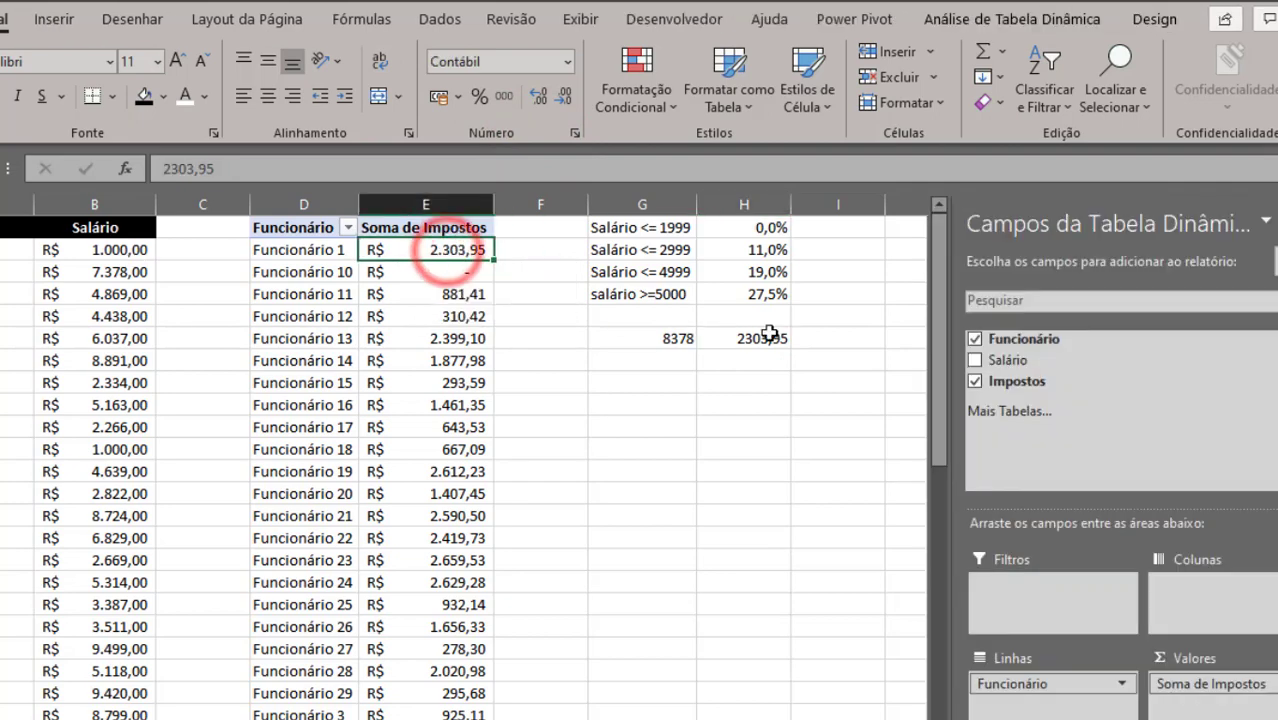
# Step: Add Salário to the pivot's Linhas area beneath Funcionário
pyautogui.click(769, 336)
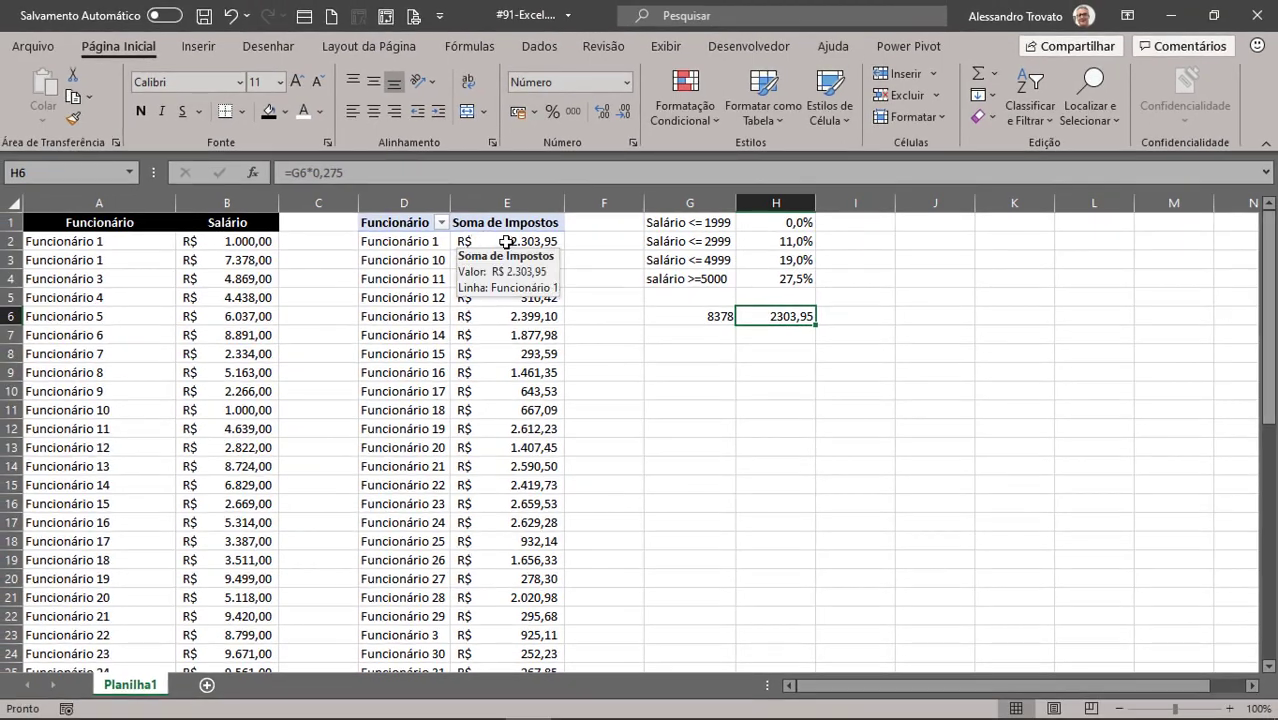
pyautogui.moveTo(505, 241)
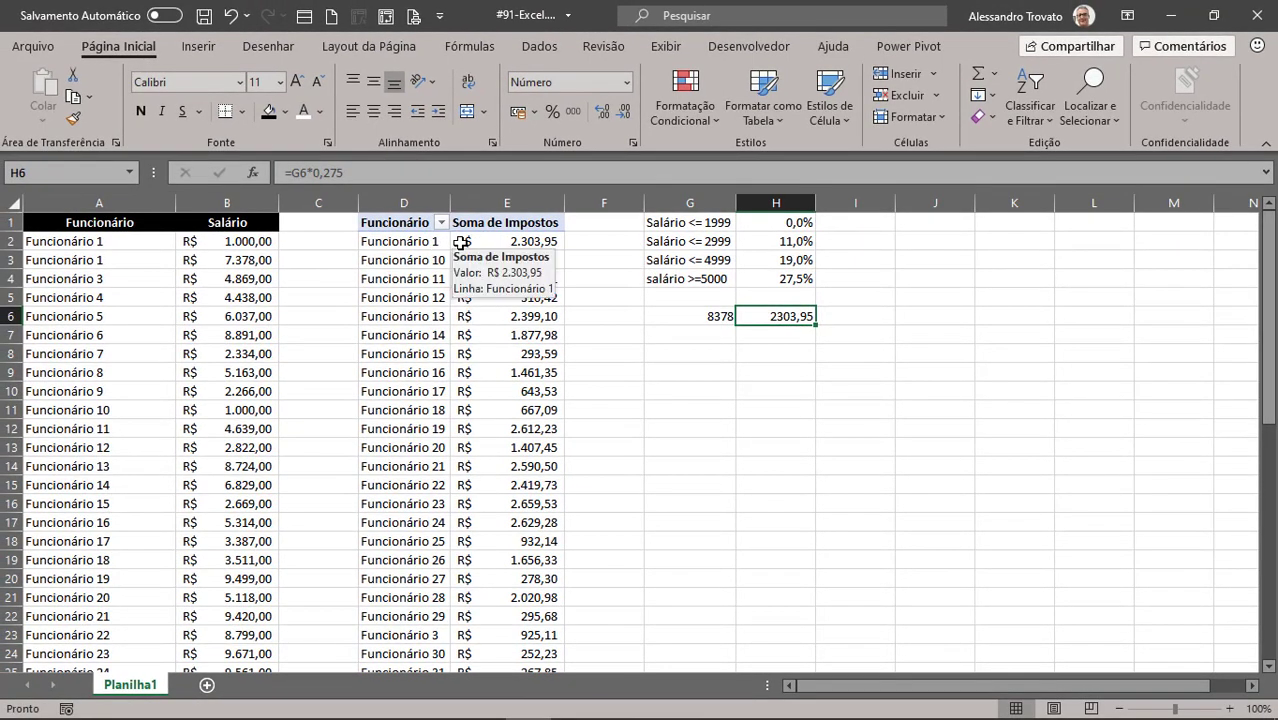
pyautogui.click(460, 243)
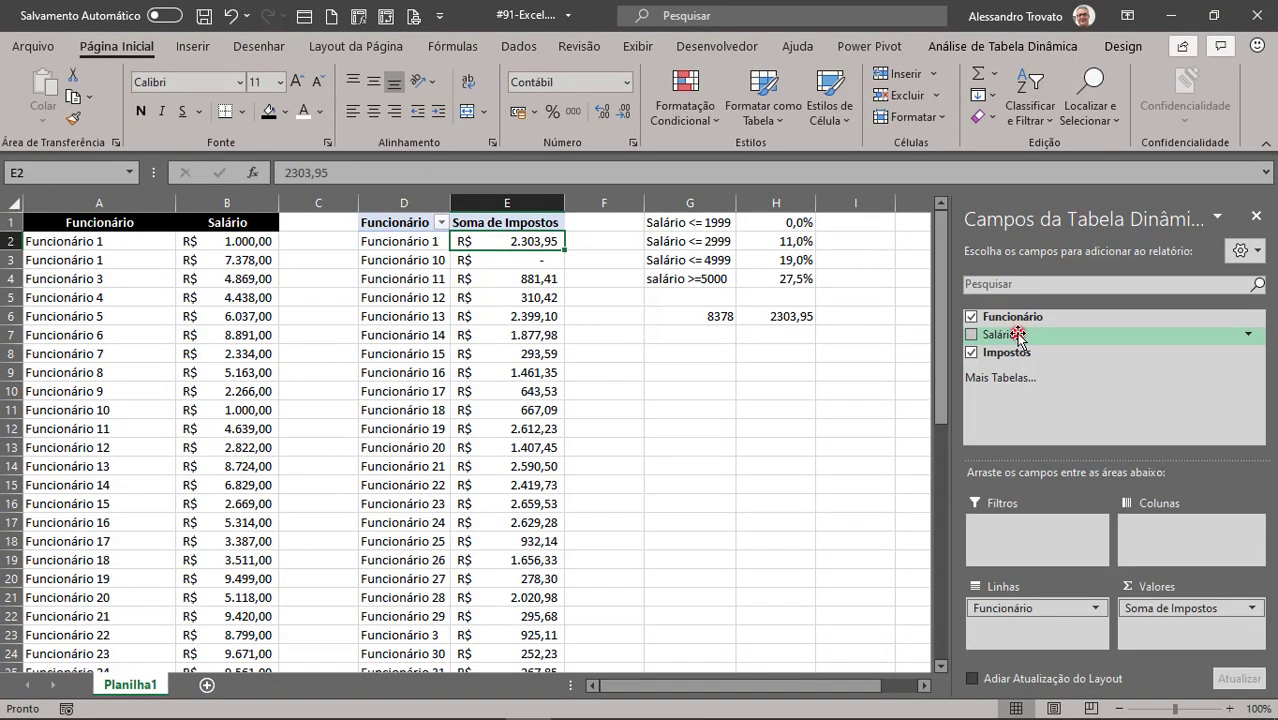
pyautogui.moveTo(1017, 337); pyautogui.dragTo(1035, 625)
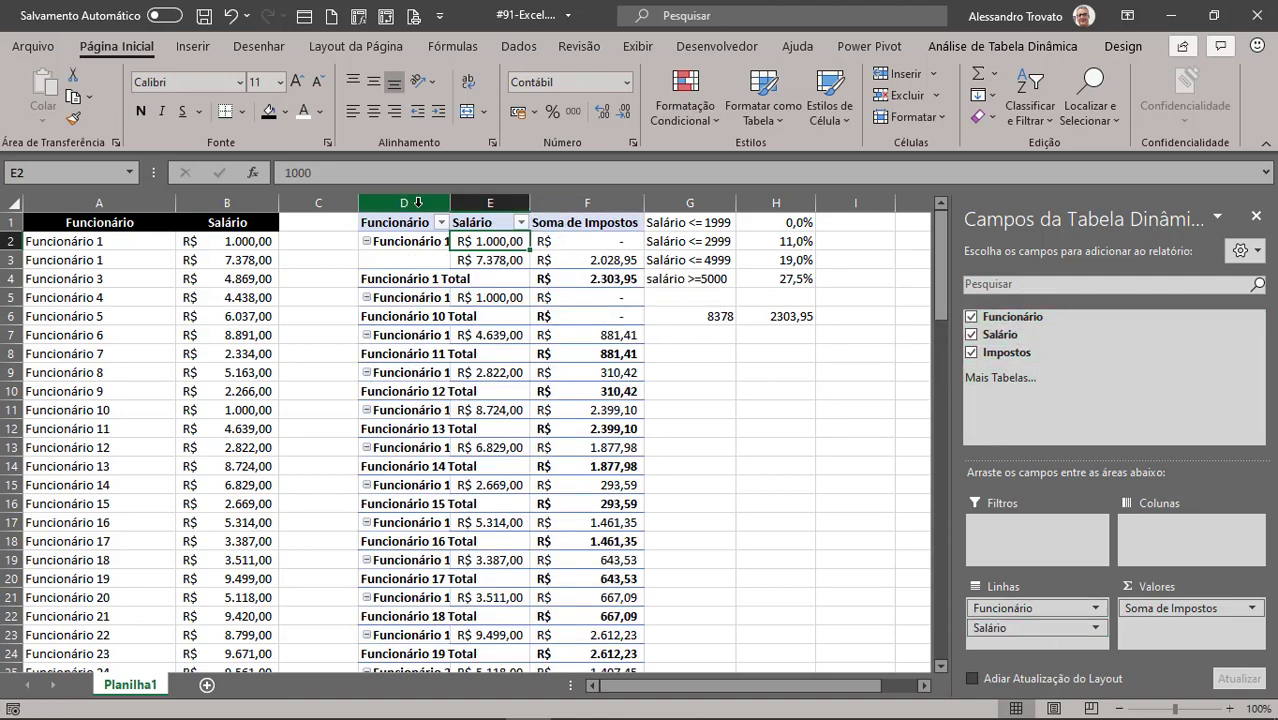
# Step: Auto-fit the widths of pivot columns D to F
pyautogui.moveTo(410, 203); pyautogui.dragTo(595, 203)
pyautogui.doubleClick(529, 203)
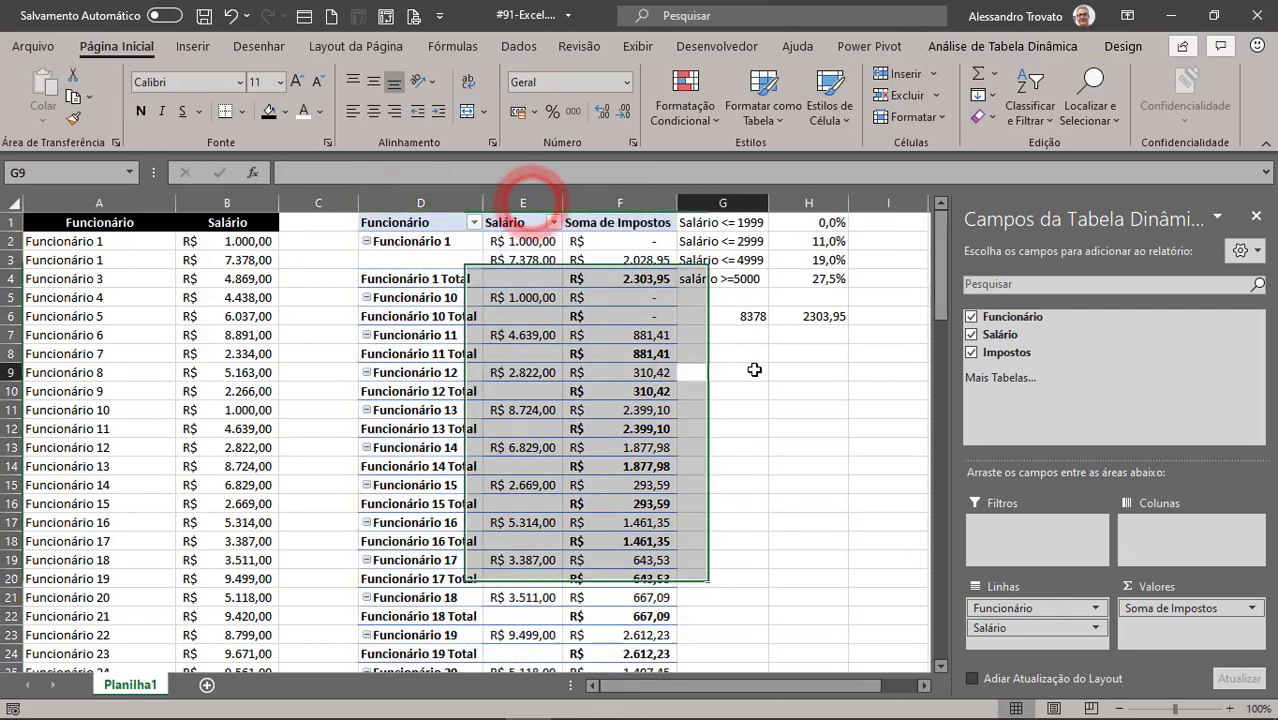
pyautogui.click(750, 365)
pyautogui.click(738, 203)
pyautogui.rightClick(738, 203)
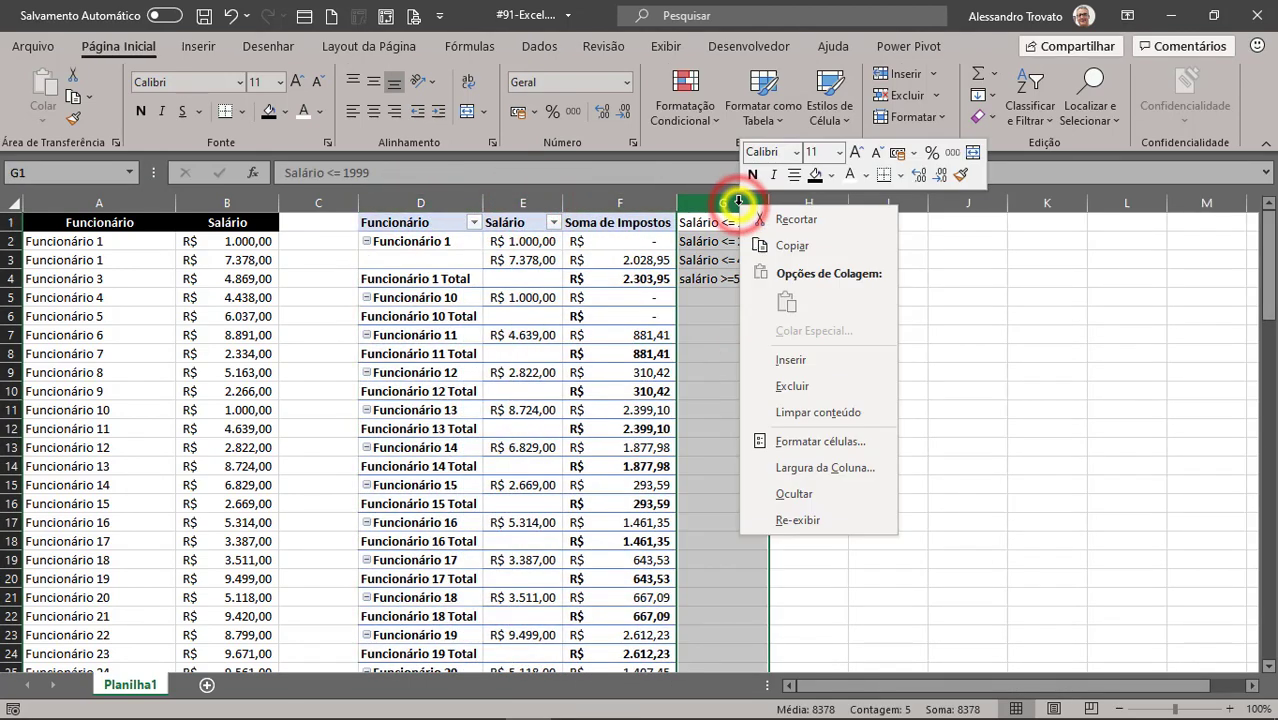
pyautogui.click(792, 360)
pyautogui.click(748, 314)
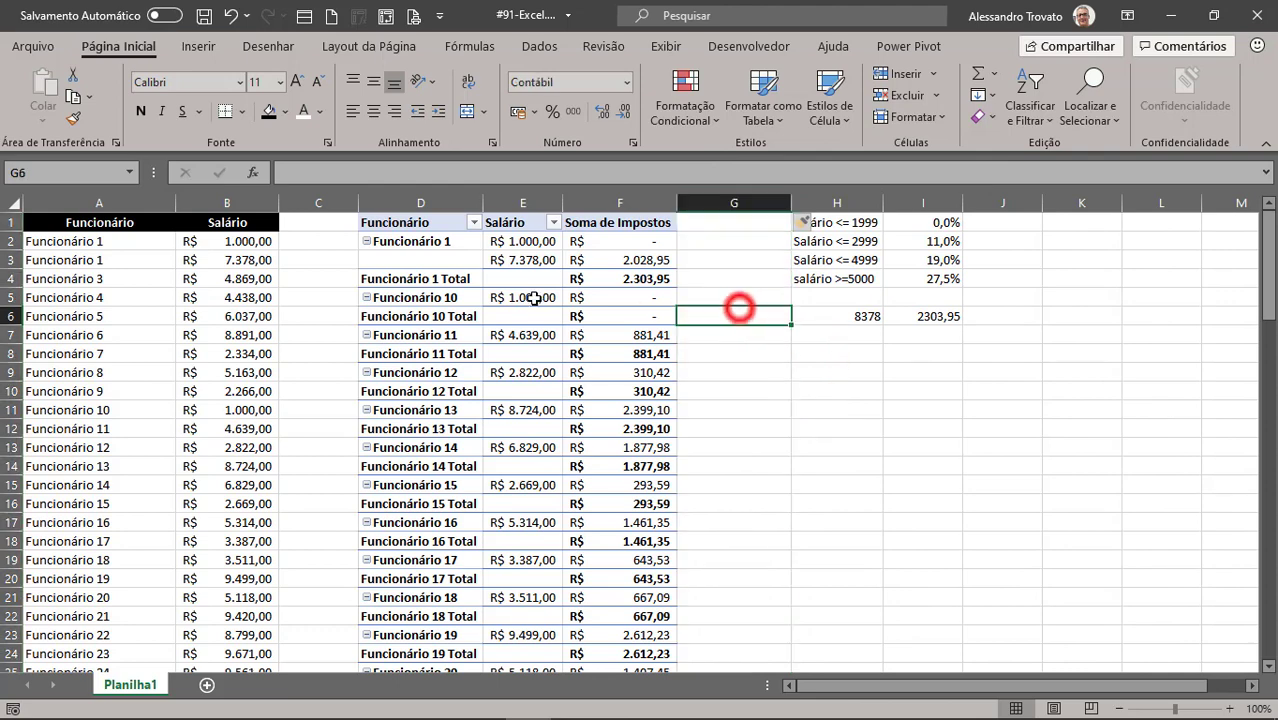
pyautogui.click(524, 241)
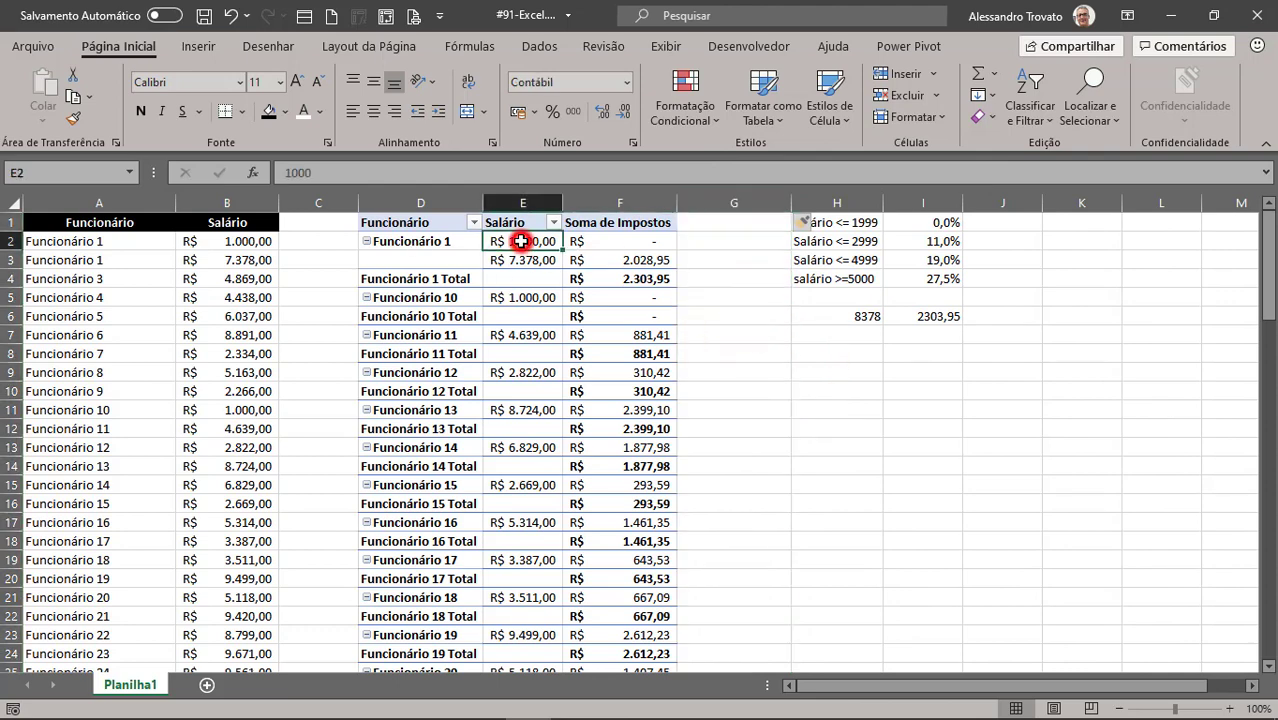
pyautogui.click(627, 244)
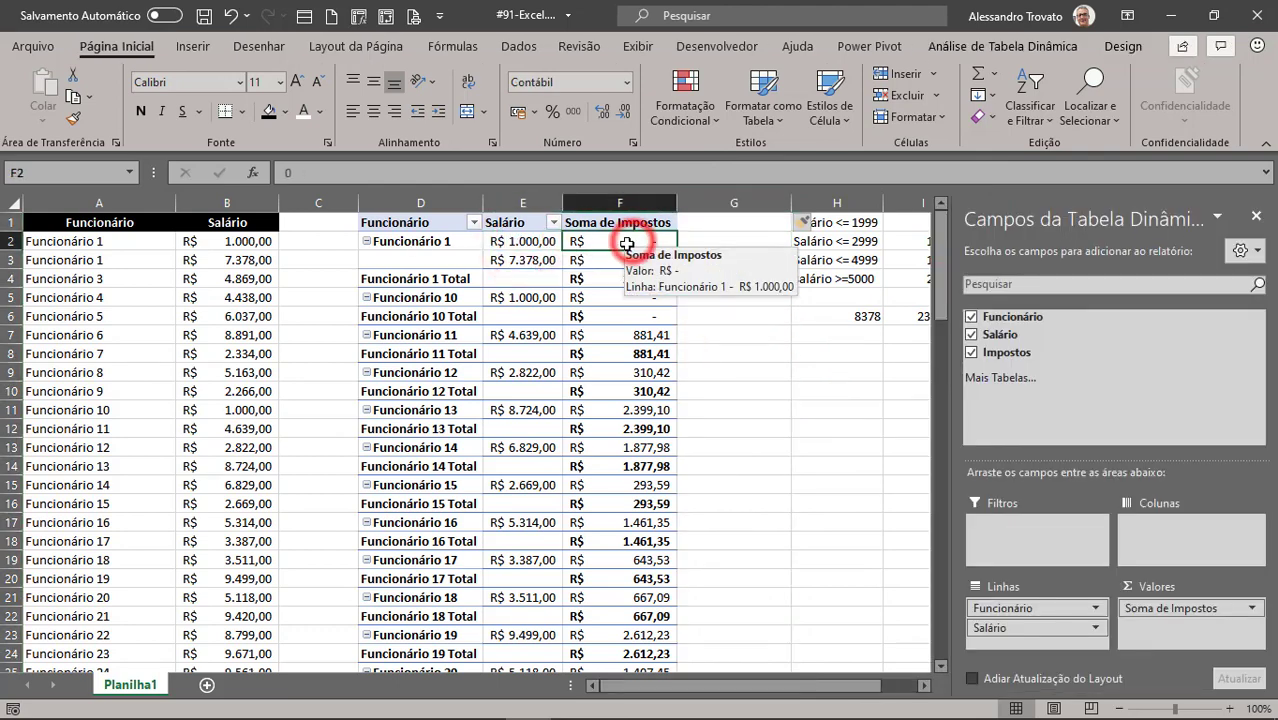
pyautogui.click(533, 261)
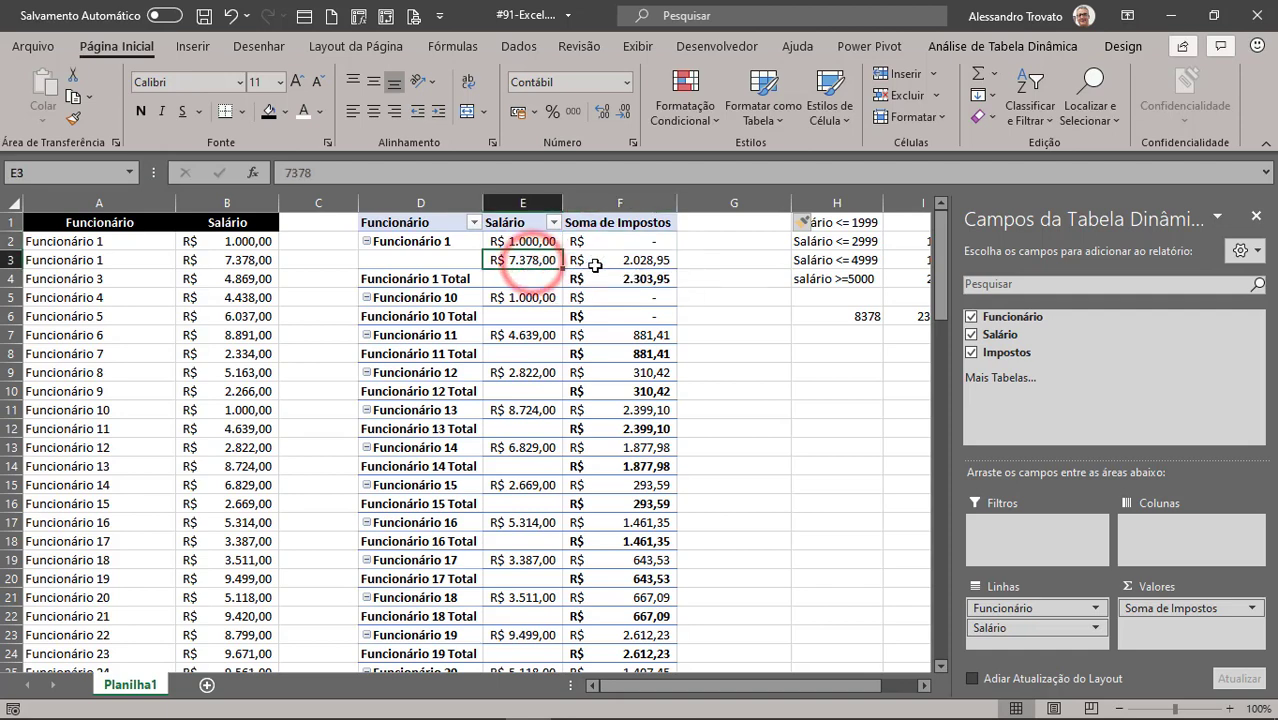
pyautogui.click(640, 263)
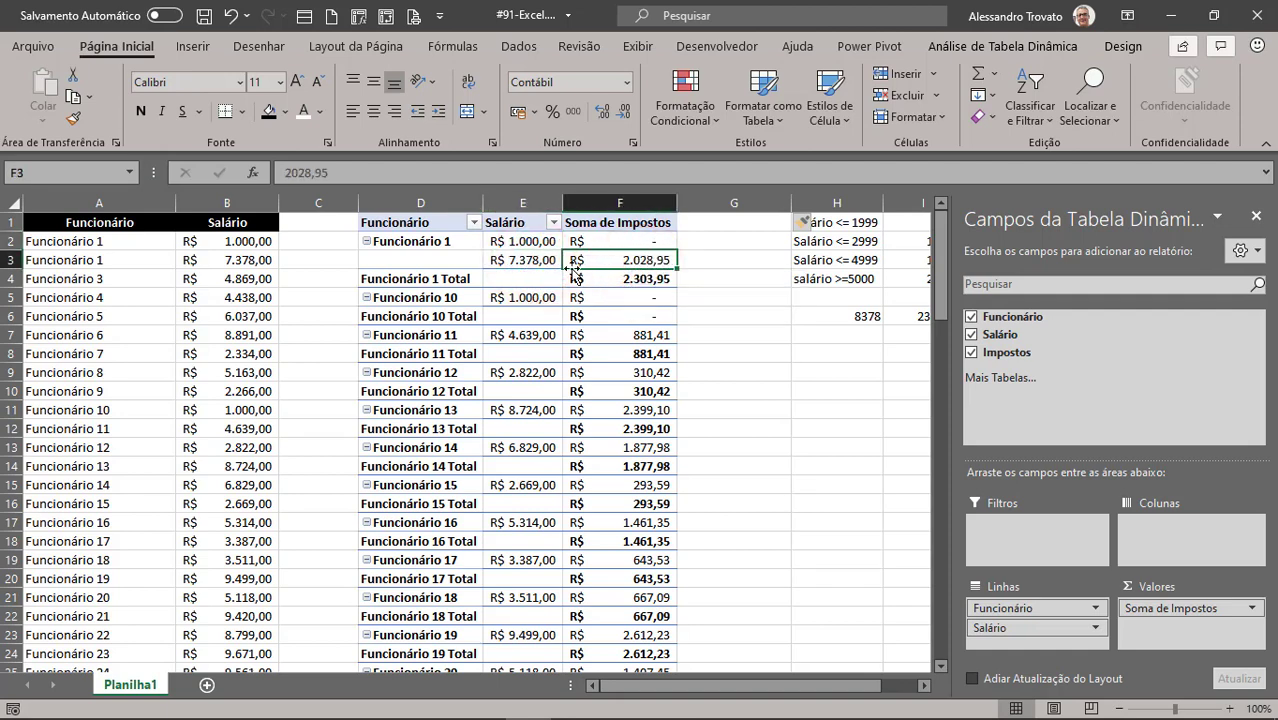
pyautogui.click(630, 278)
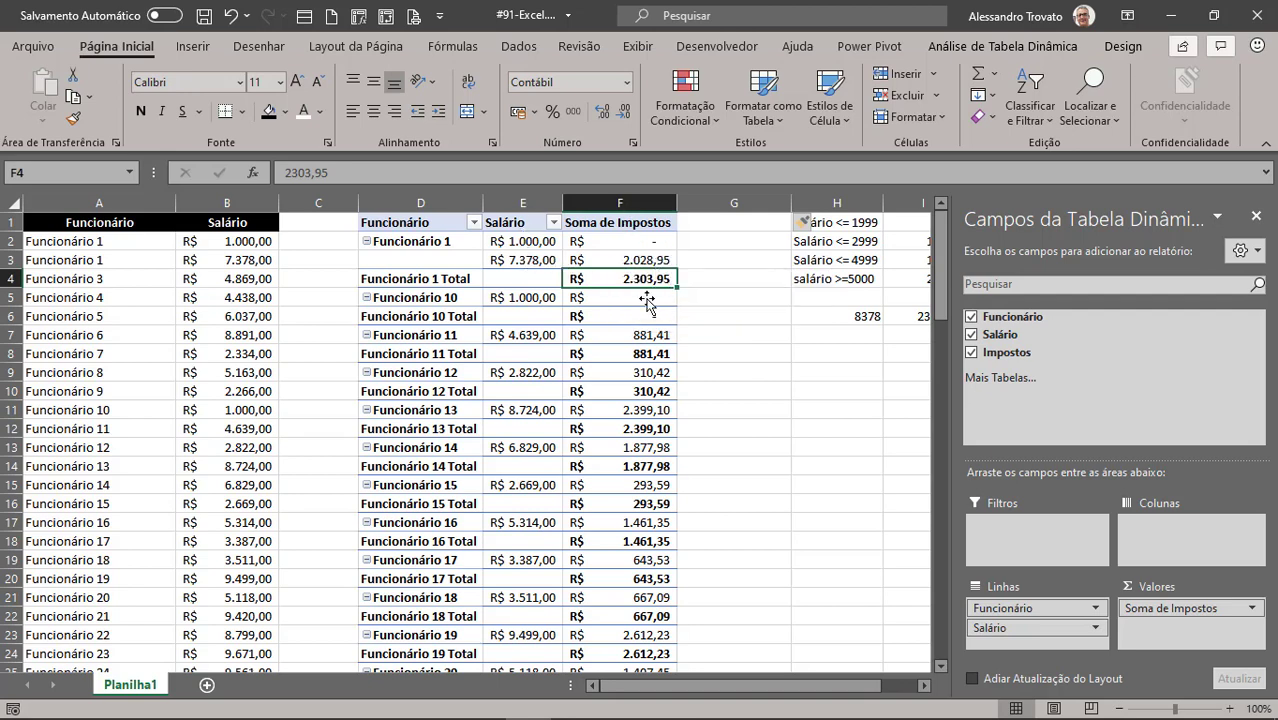
# Step: Set Funcionário's subtotals to Nenhum and check the Total Geral of 68.170,30
pyautogui.click(1025, 609)
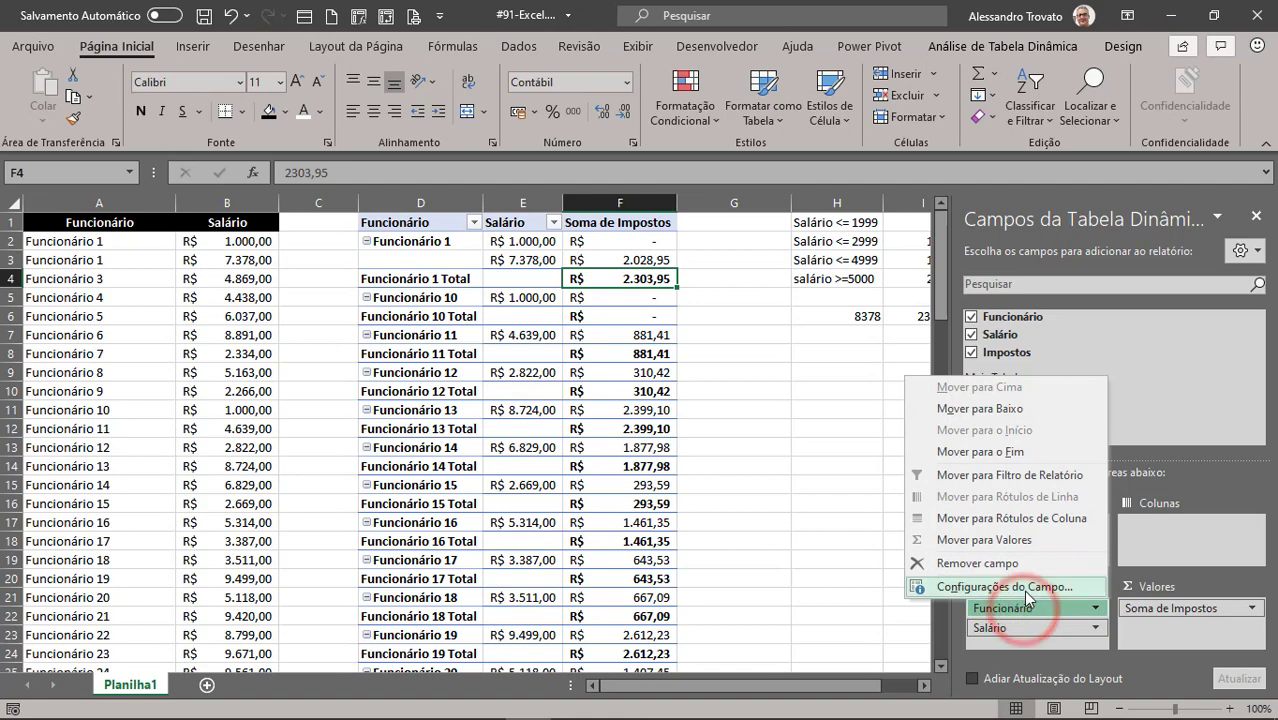
pyautogui.click(1028, 590)
pyautogui.click(438, 423)
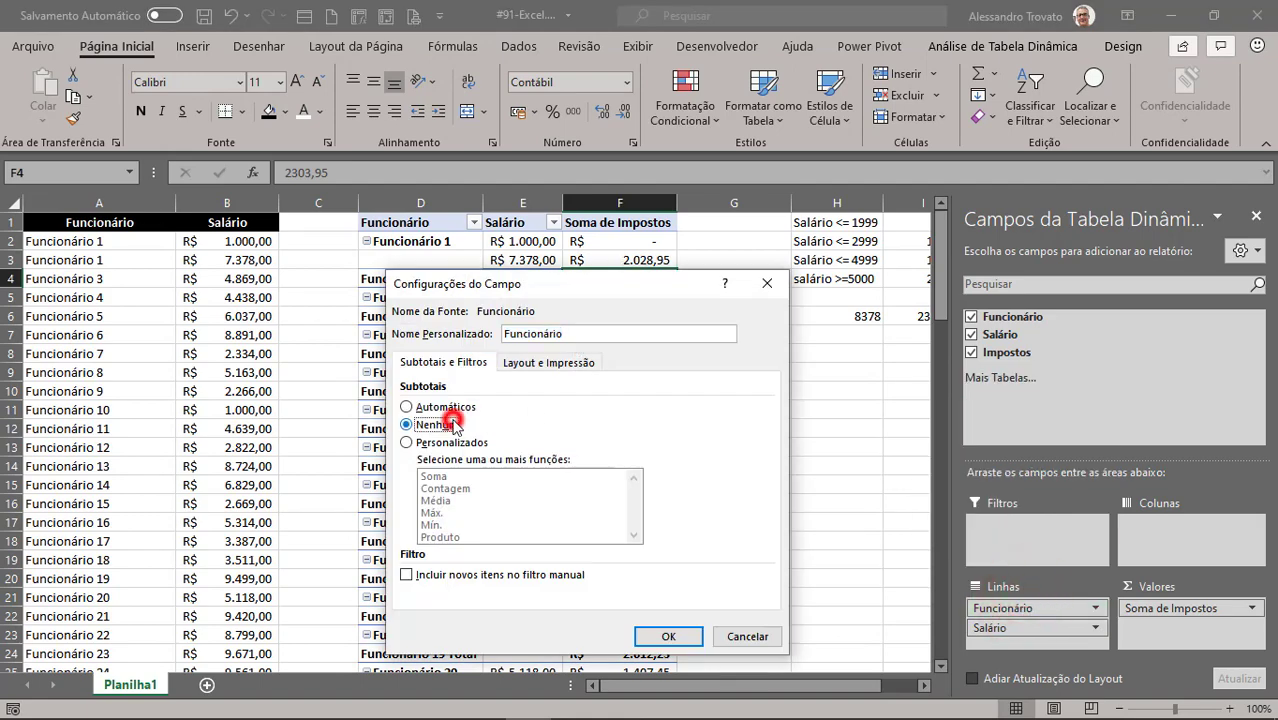
pyautogui.click(680, 630)
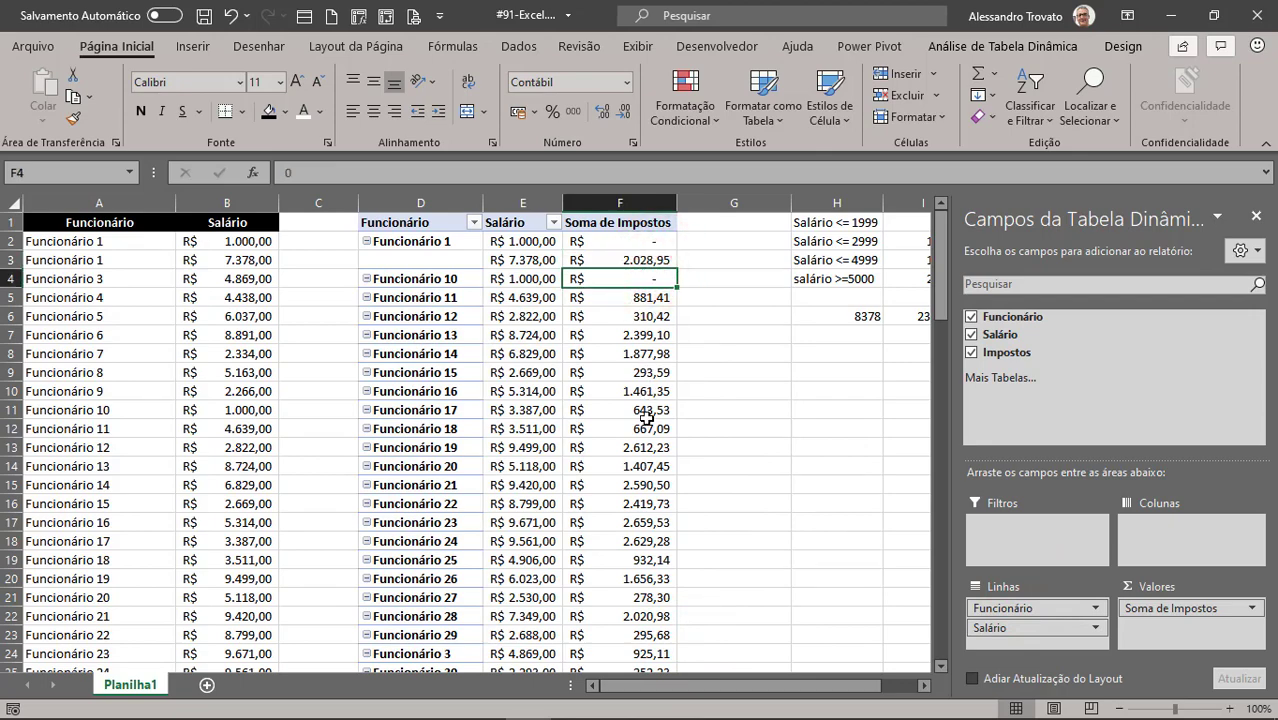
pyautogui.scroll(-1, 648, 453)
pyautogui.scroll(-4, 650, 448)
pyautogui.scroll(-2, 652, 440)
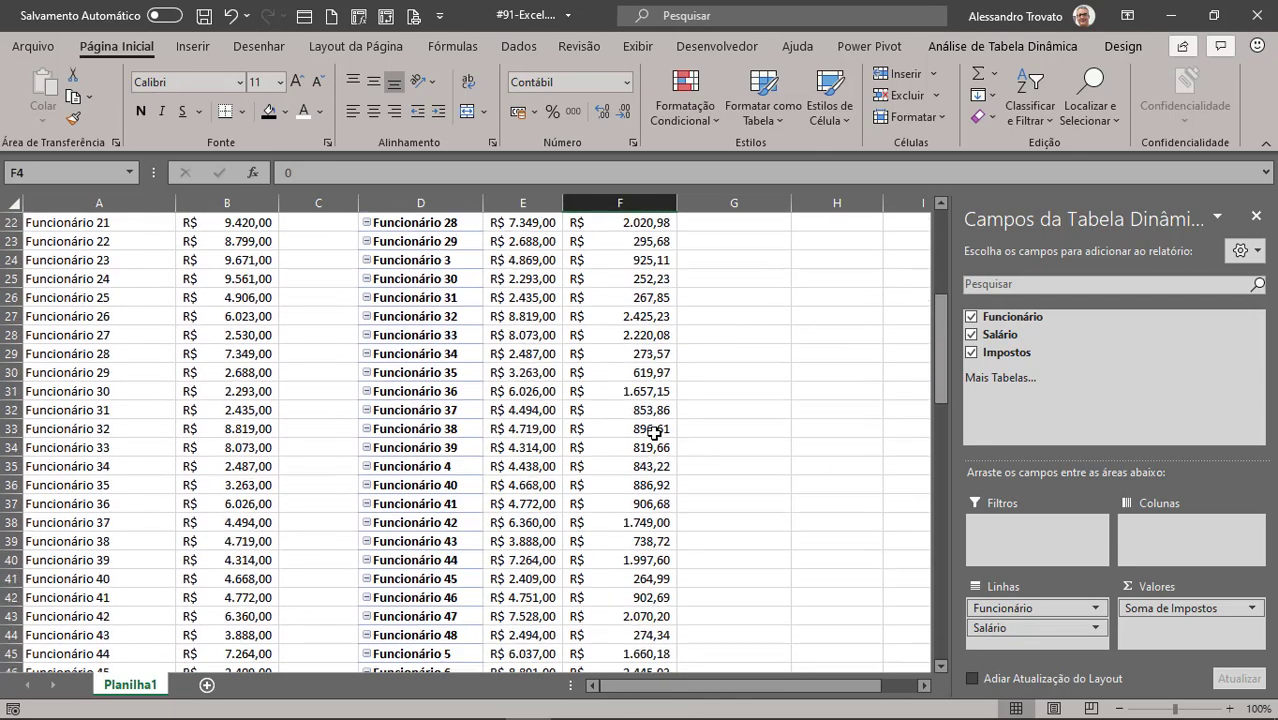
pyautogui.scroll(-3, 654, 432)
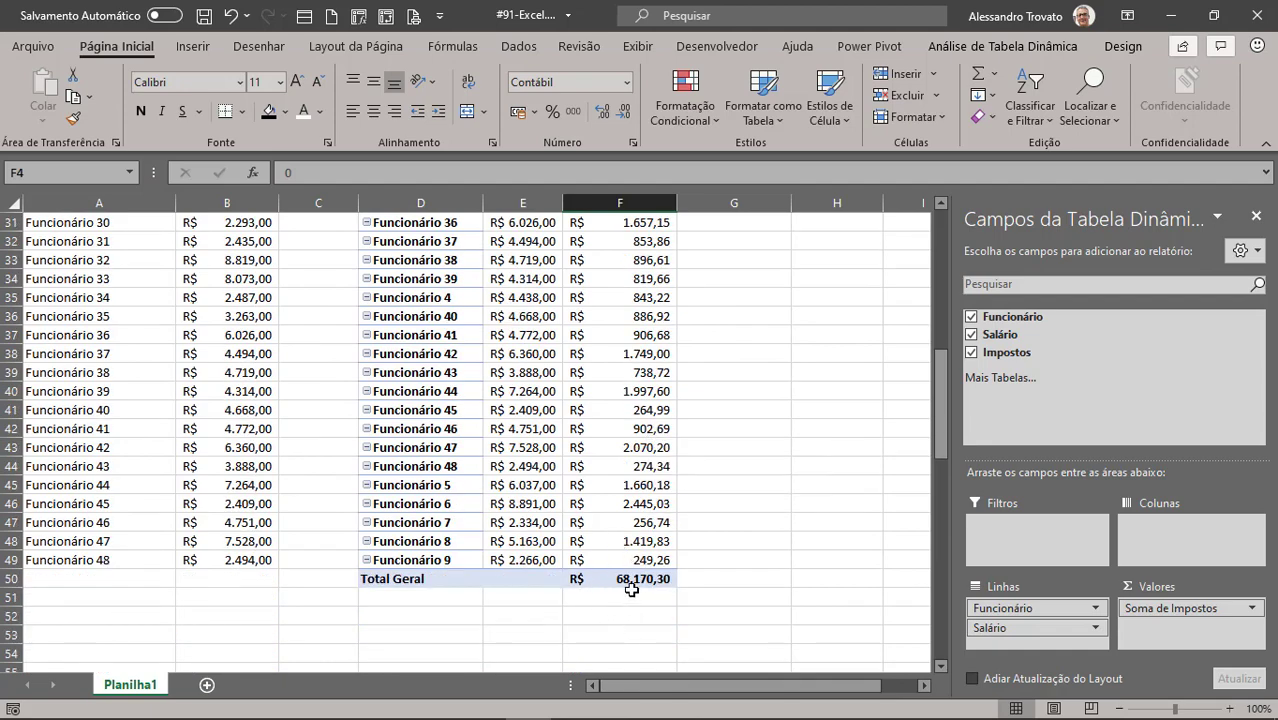
pyautogui.scroll(8, 631, 590)
pyautogui.scroll(2, 631, 590)
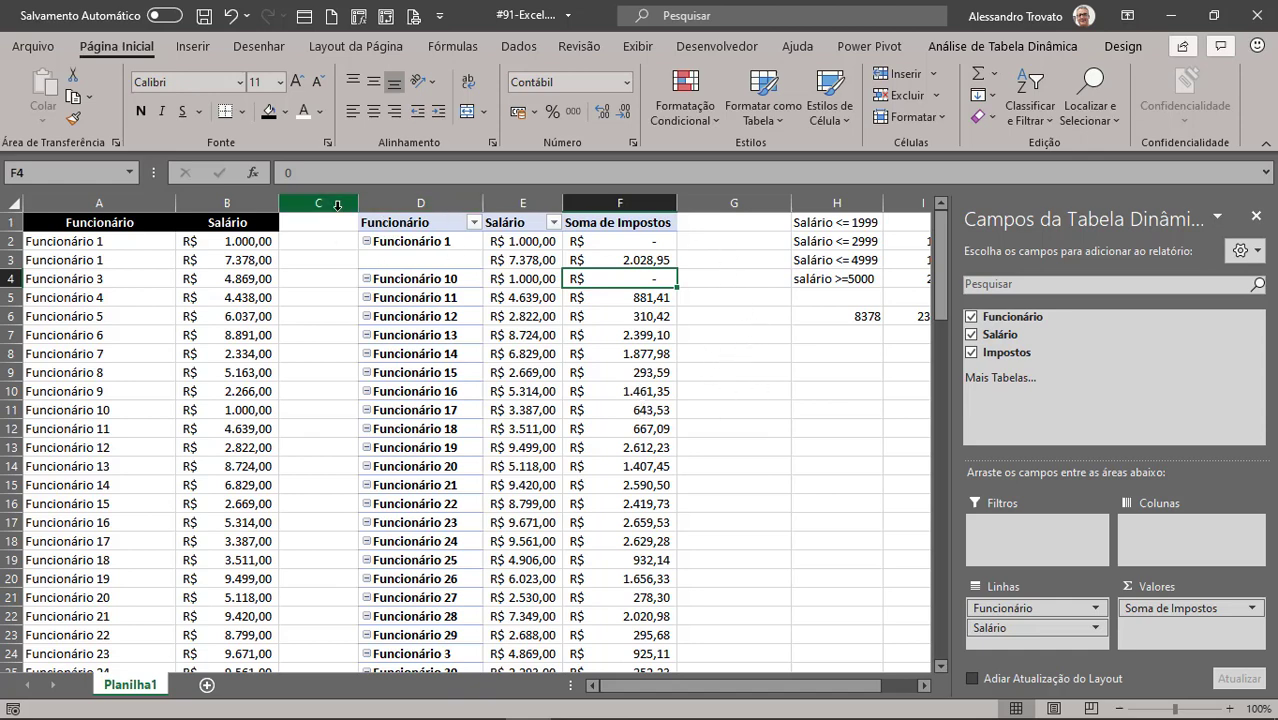
# Step: Insert a blank column before column D, shifting the pivot to column E
pyautogui.click(327, 241)
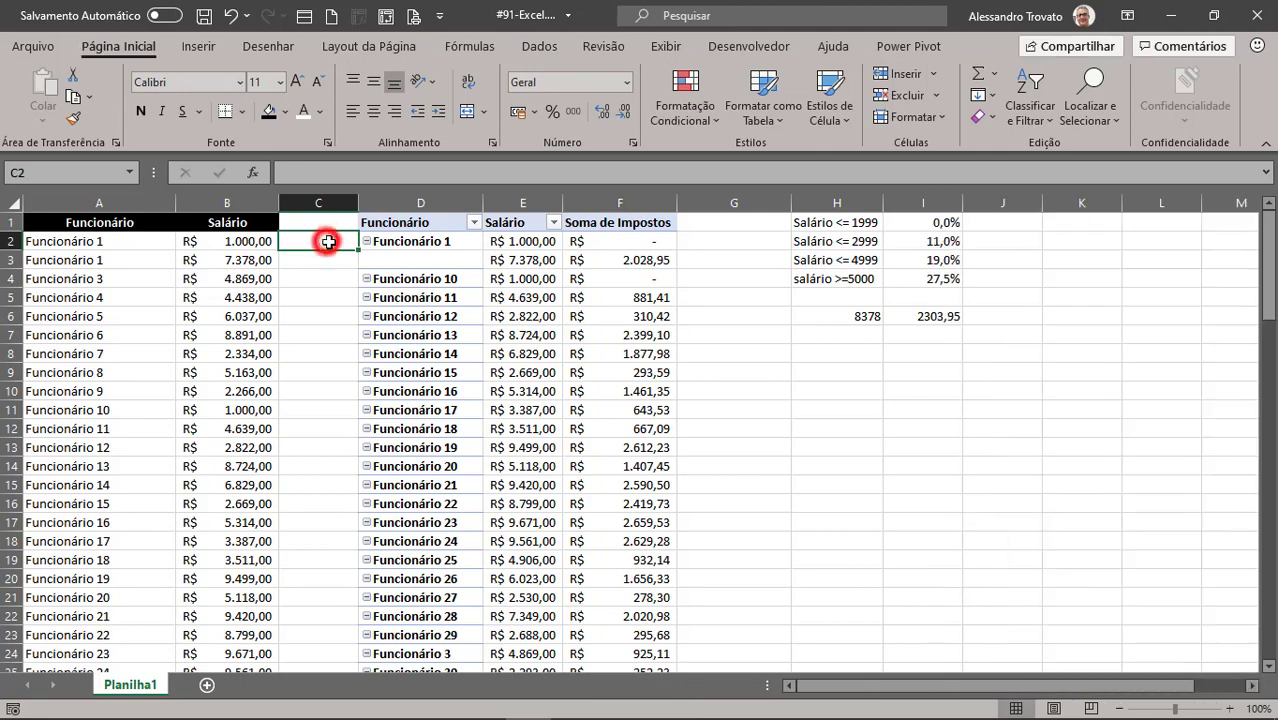
pyautogui.click(390, 203)
pyautogui.rightClick(388, 204)
pyautogui.click(435, 358)
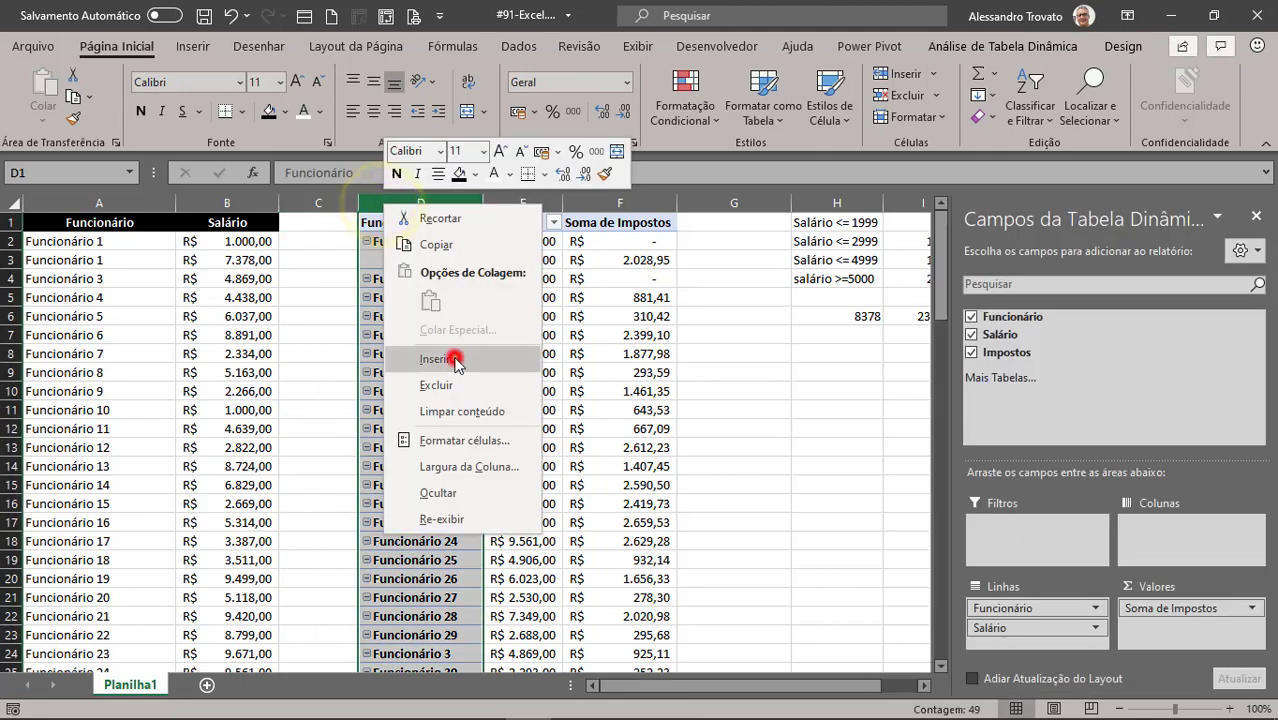
# Step: Compare the 7.378,00 salary in B3 with its 2.028,95 tax in the pivot
pyautogui.click(310, 242)
pyautogui.write('=')
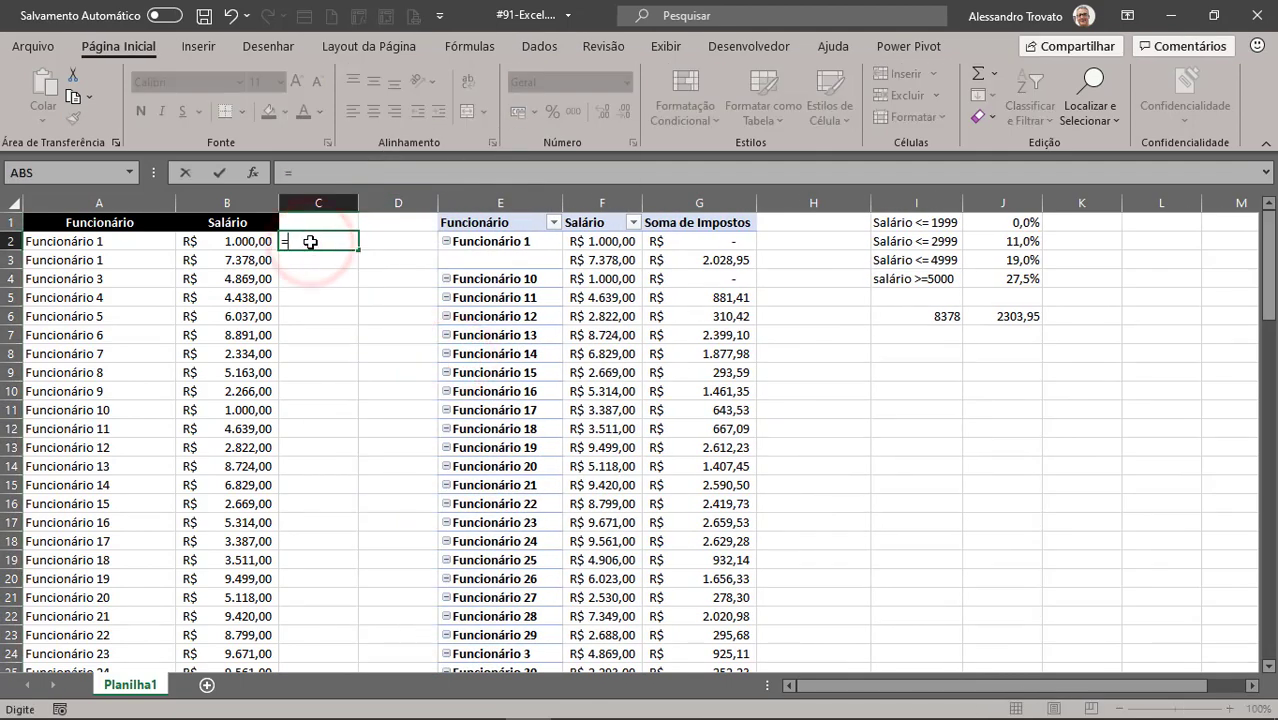
pyautogui.press('Left')
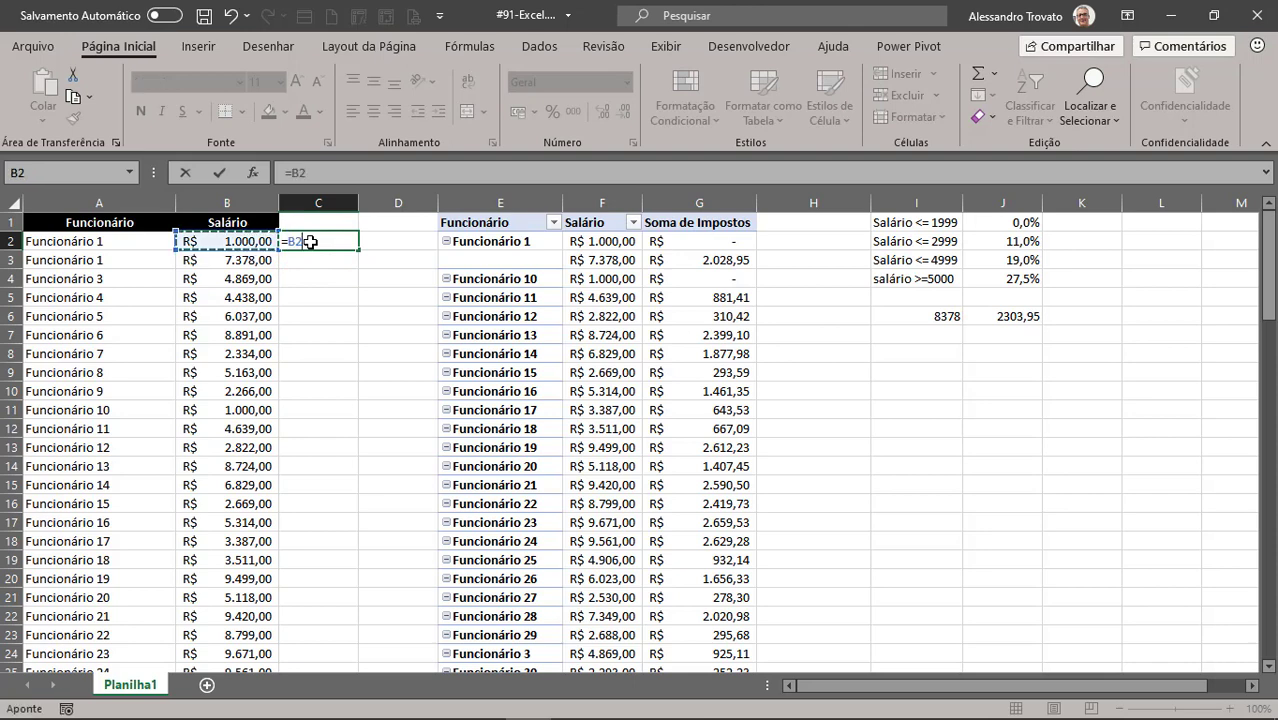
pyautogui.press('Escape')
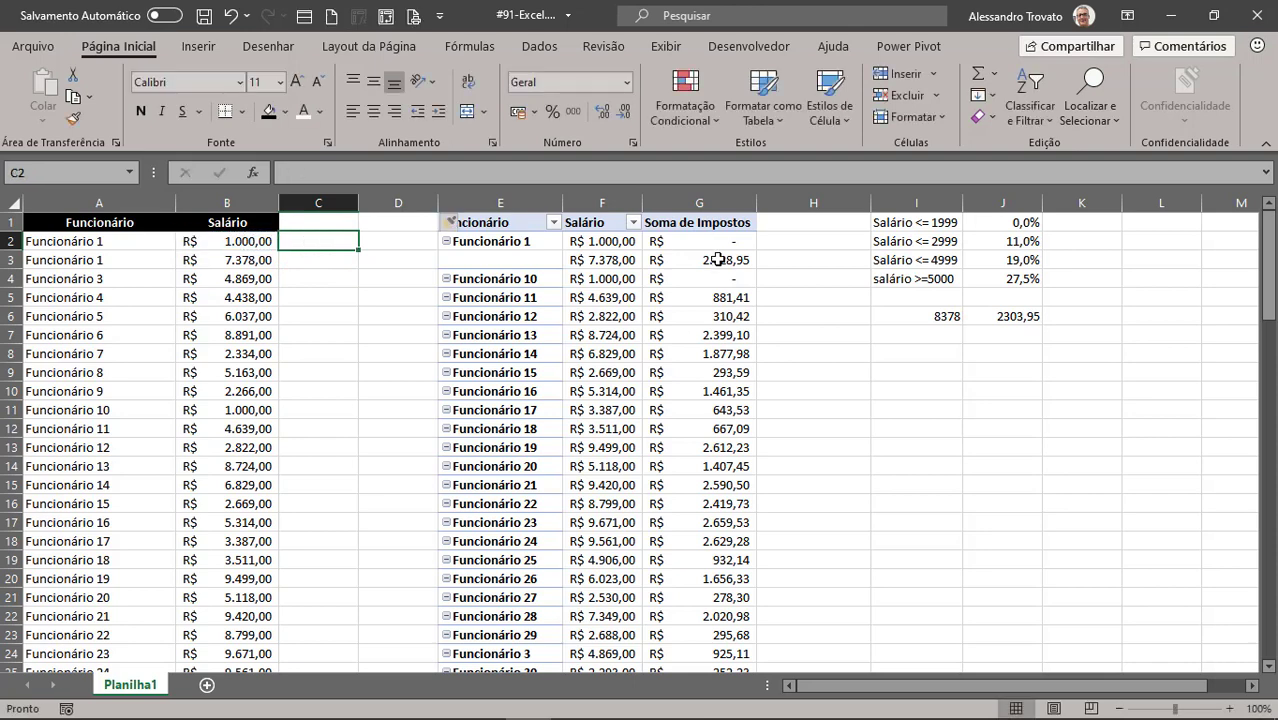
pyautogui.click(724, 241)
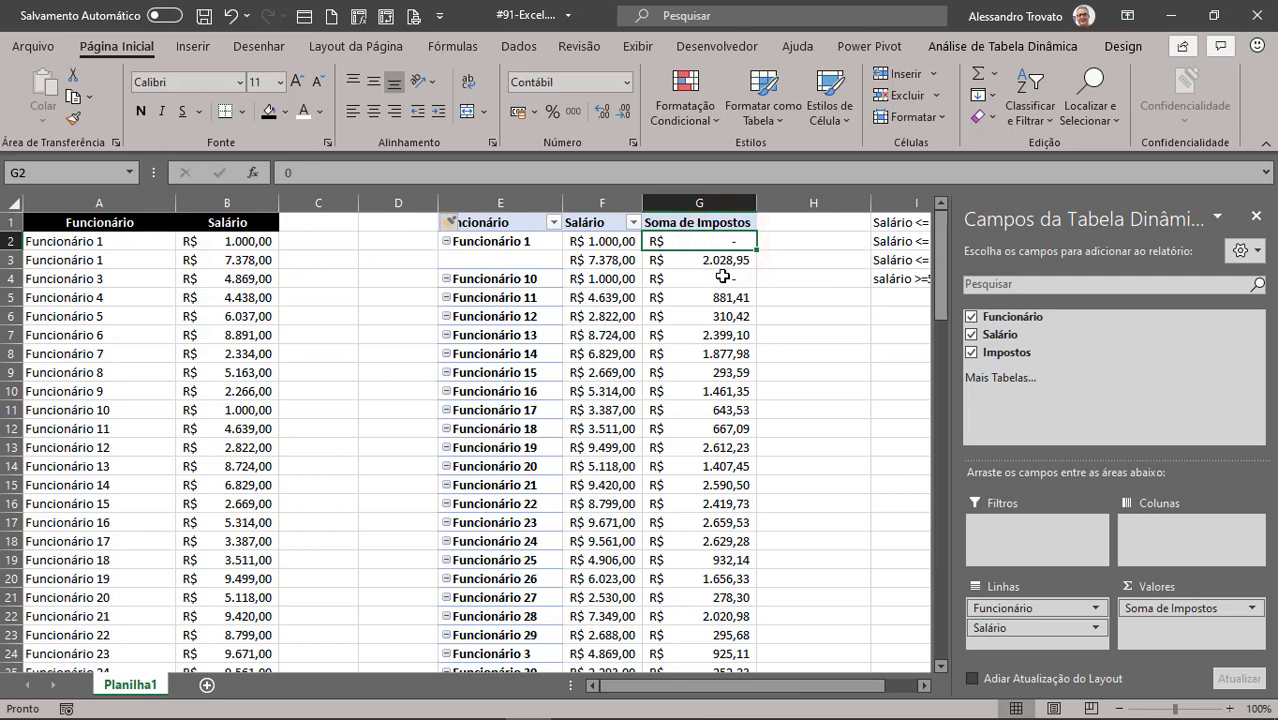
pyautogui.click(724, 278)
pyautogui.click(724, 241)
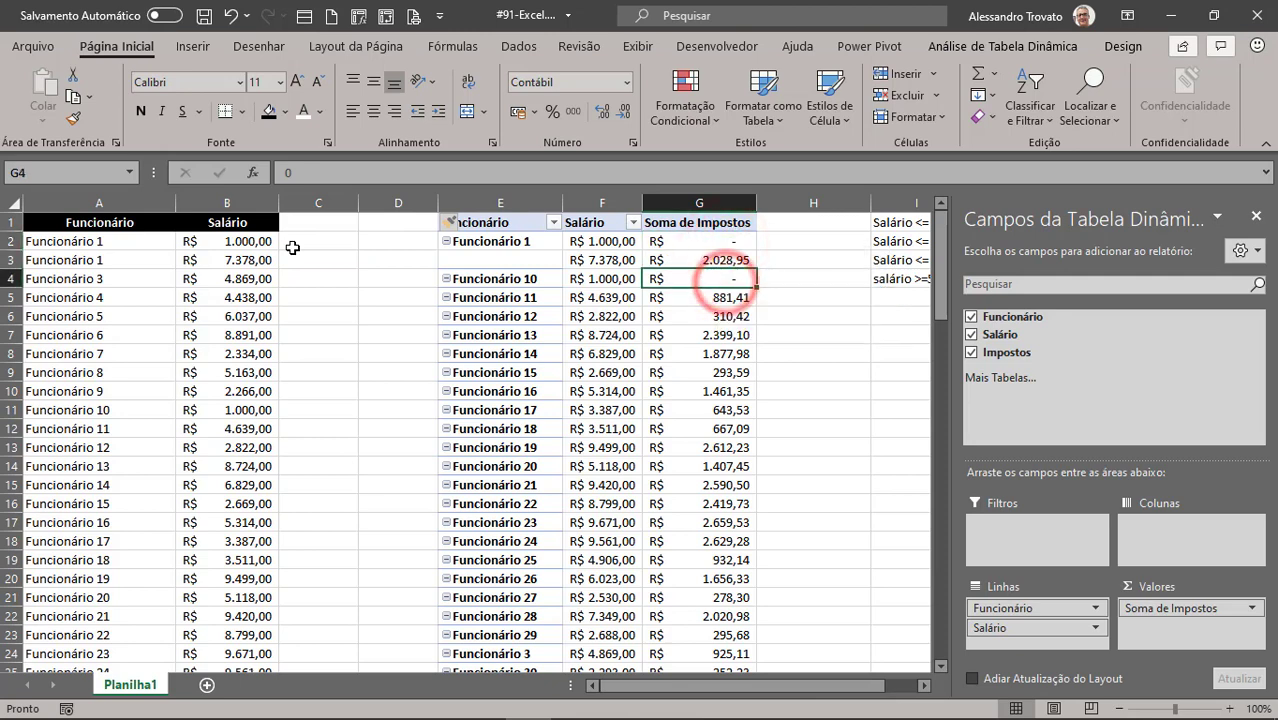
pyautogui.click(260, 260)
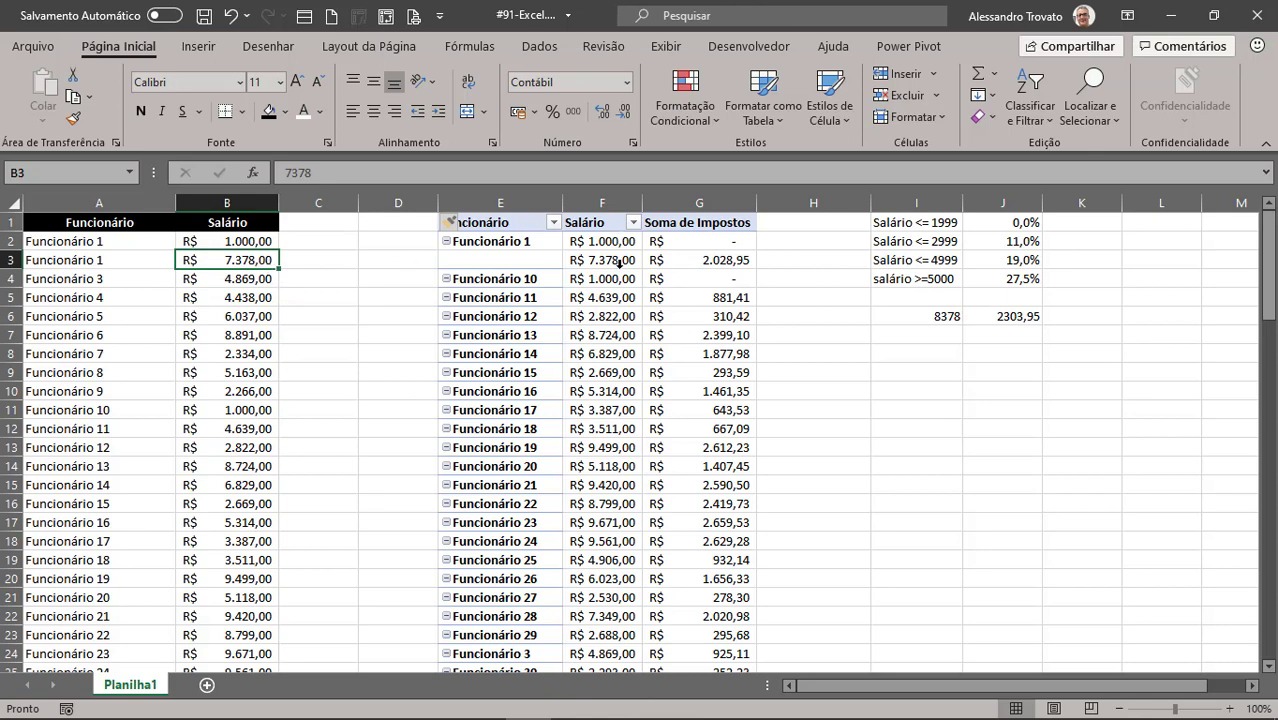
pyautogui.click(723, 259)
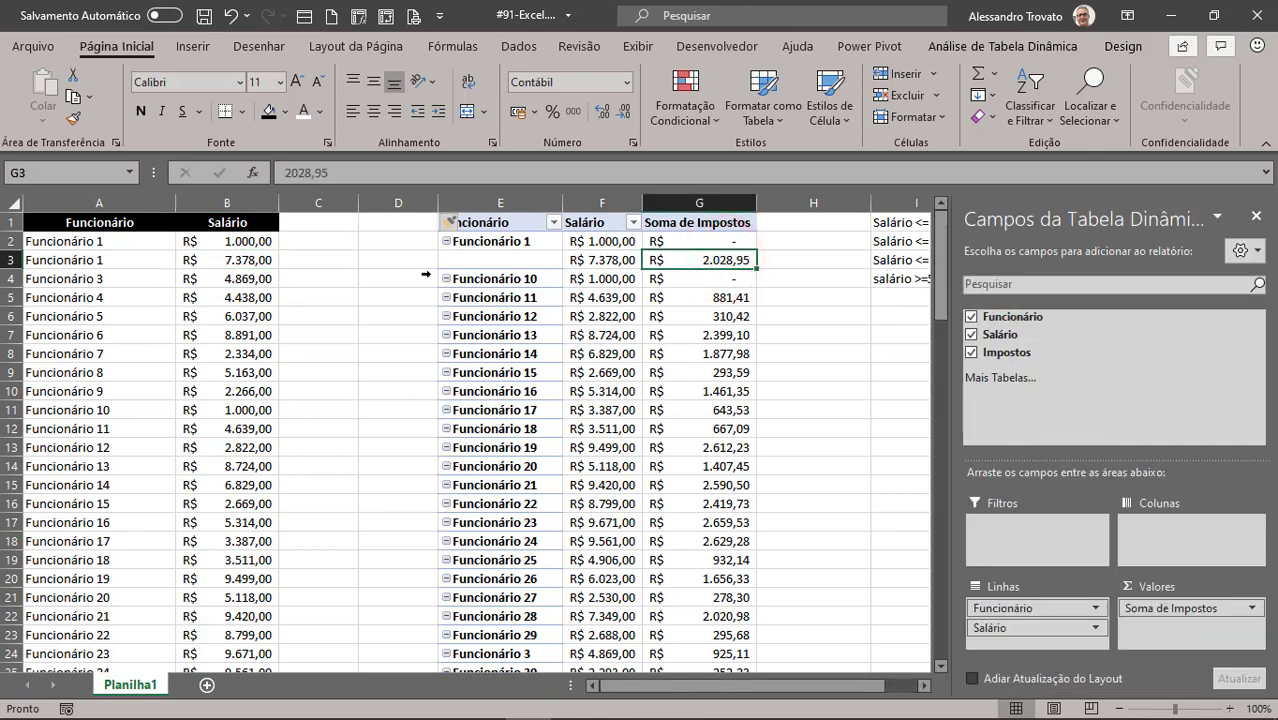
# Step: Enter =B3*0,275 in C3 to compute the R$ 2.028,95 tax
pyautogui.click(308, 262)
pyautogui.write('=')
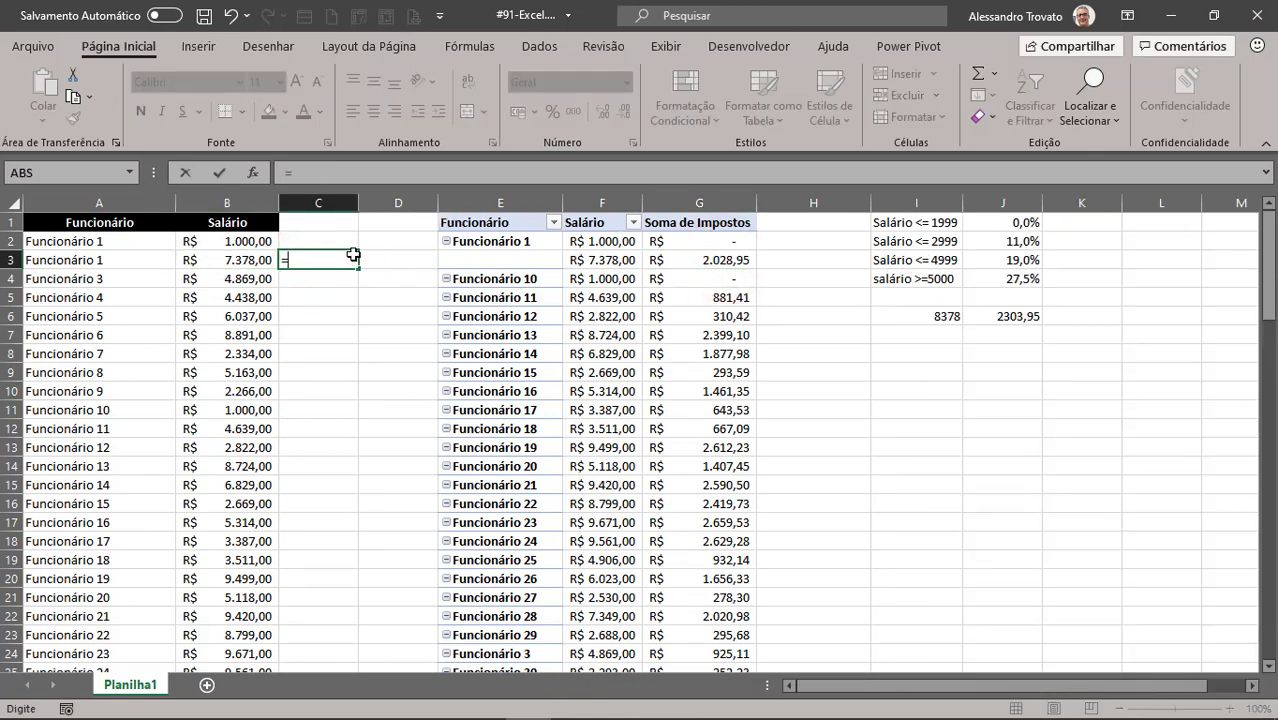
pyautogui.press('Left')
pyautogui.write('*')
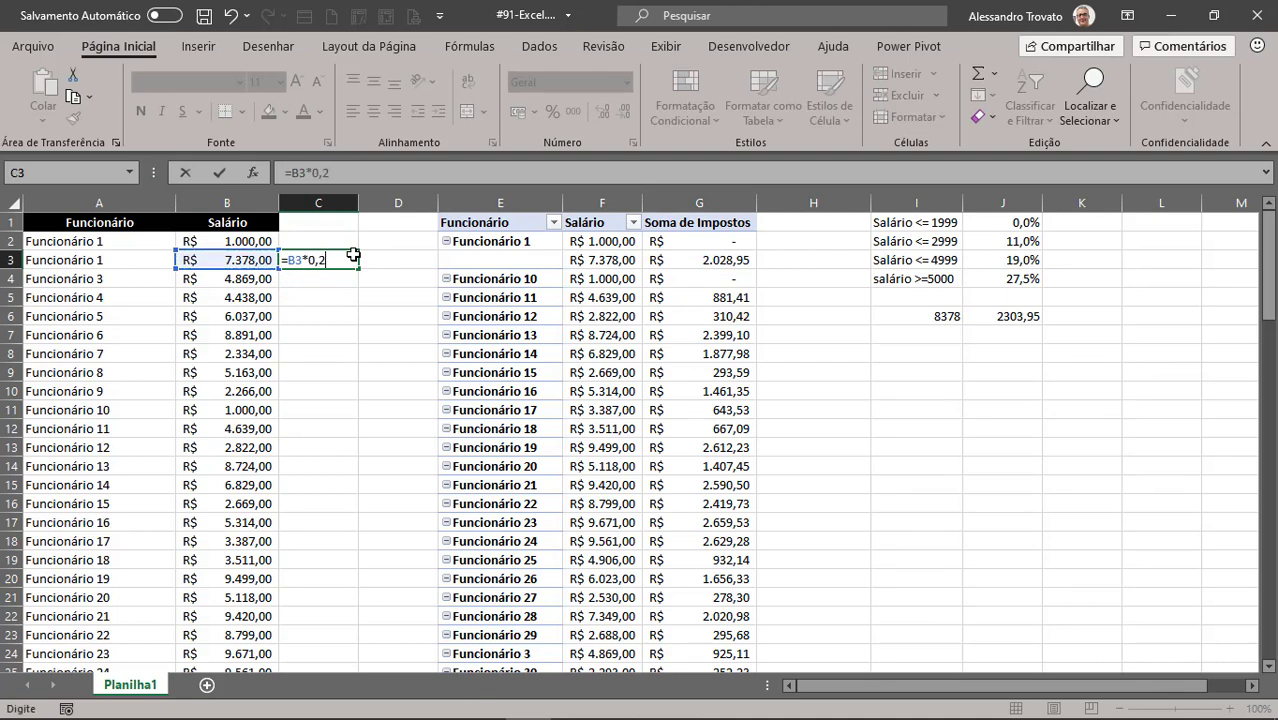
pyautogui.press('Return')
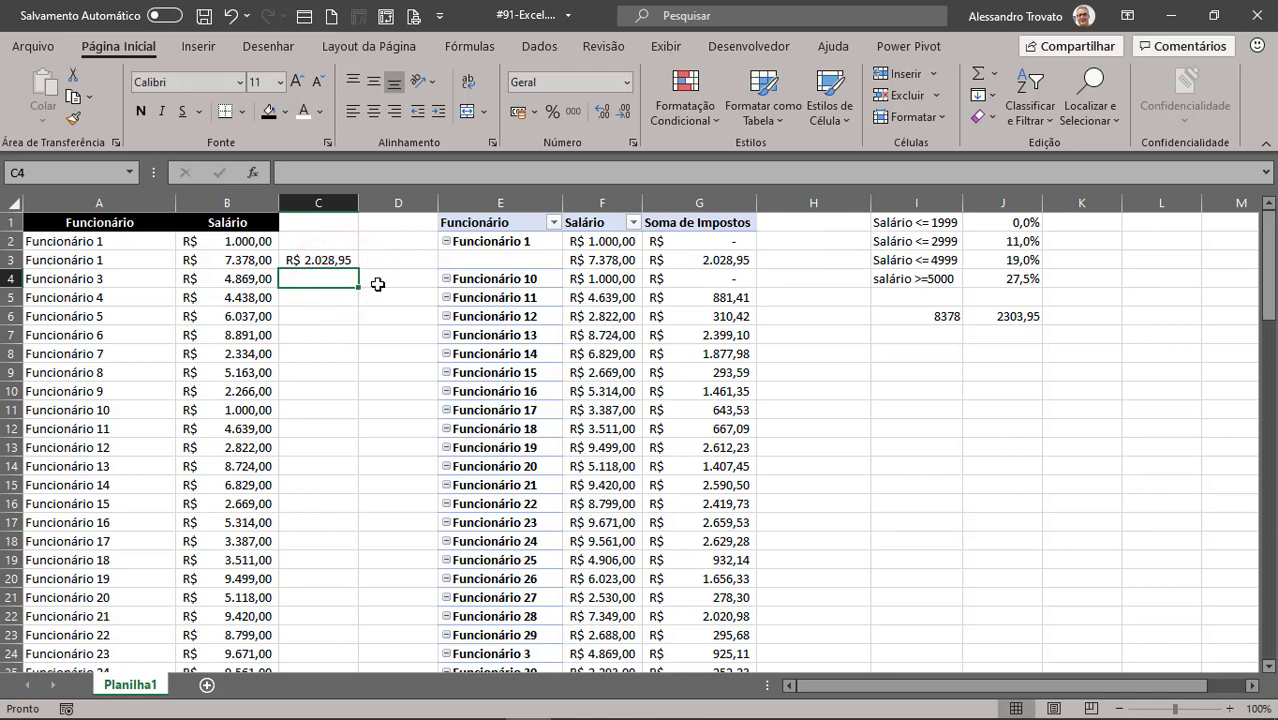
# Step: Enter =B4*0,19 in C4 and compare R$ 925,11 with Funcionário 3's pivot tax
pyautogui.write('=')
pyautogui.press('Left')
pyautogui.write('*')
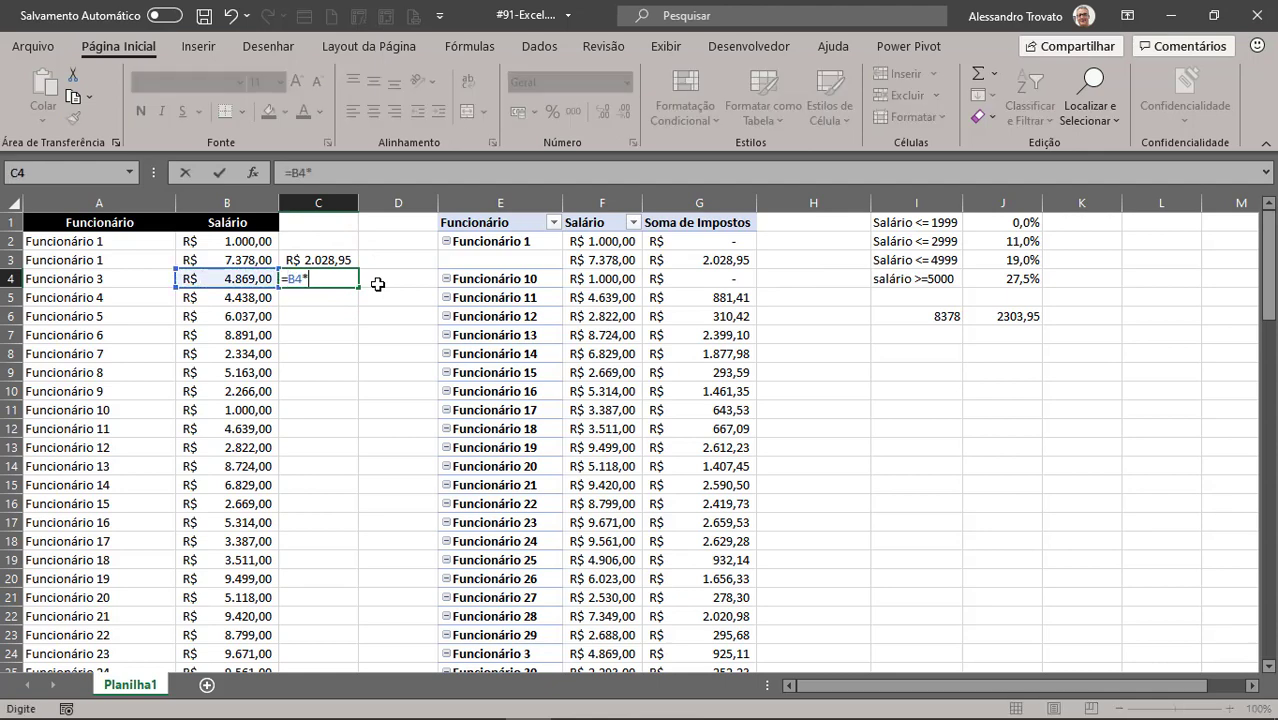
pyautogui.press('Return')
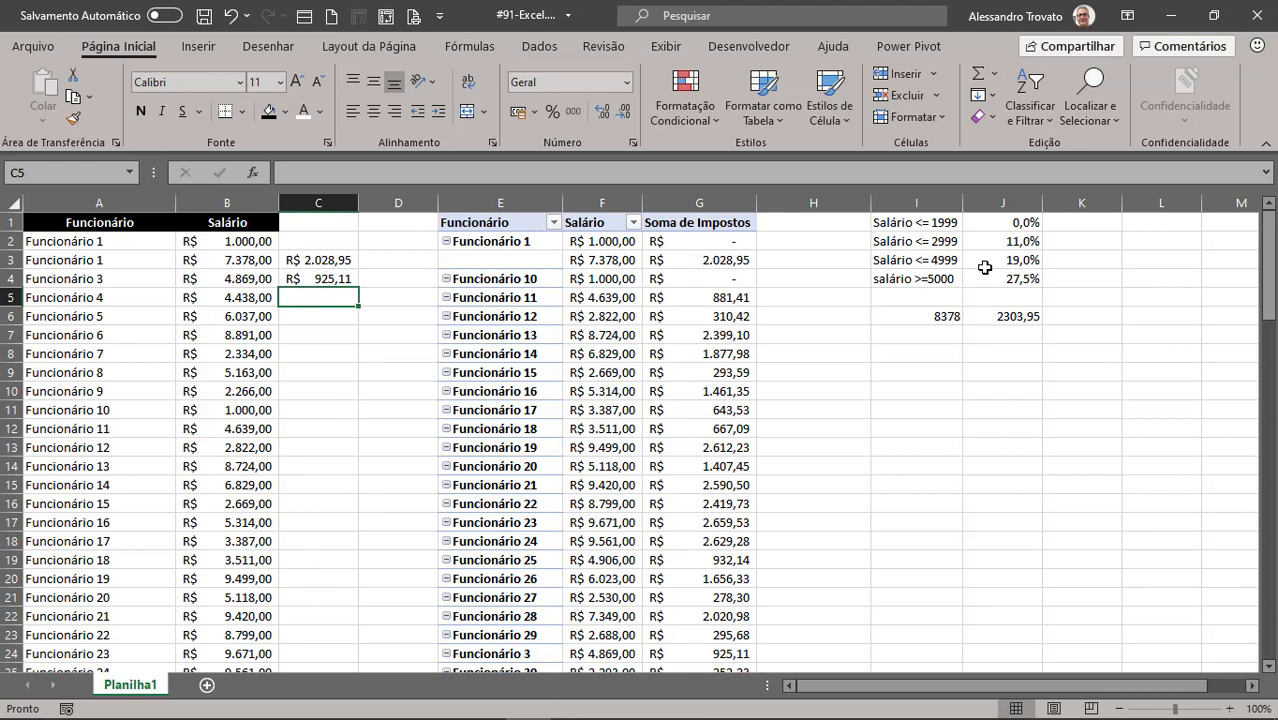
pyautogui.click(254, 278)
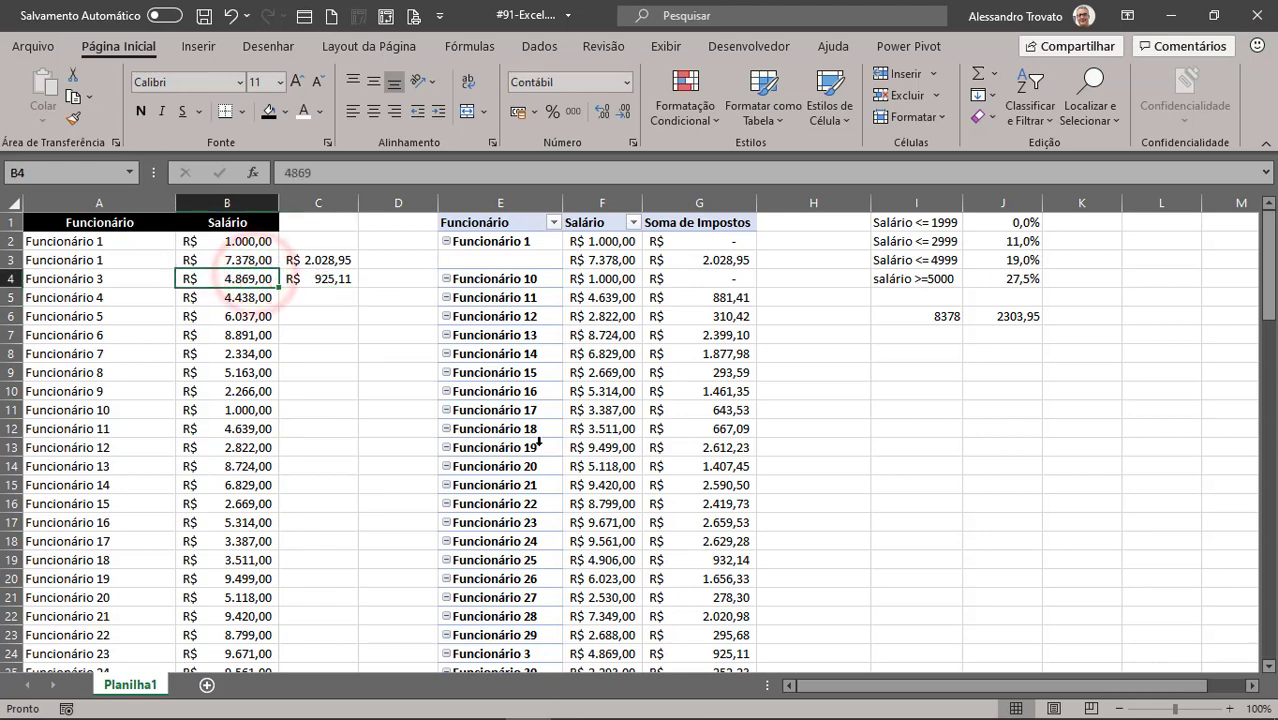
pyautogui.click(714, 656)
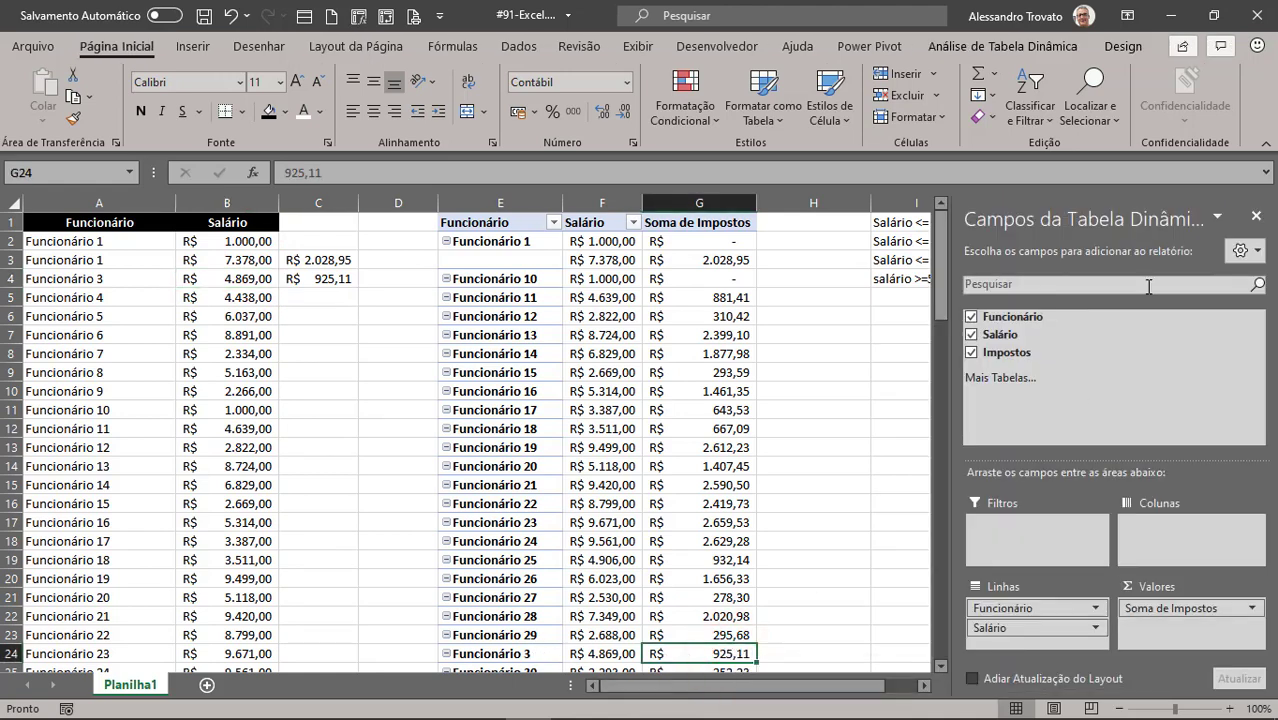
pyautogui.click(834, 352)
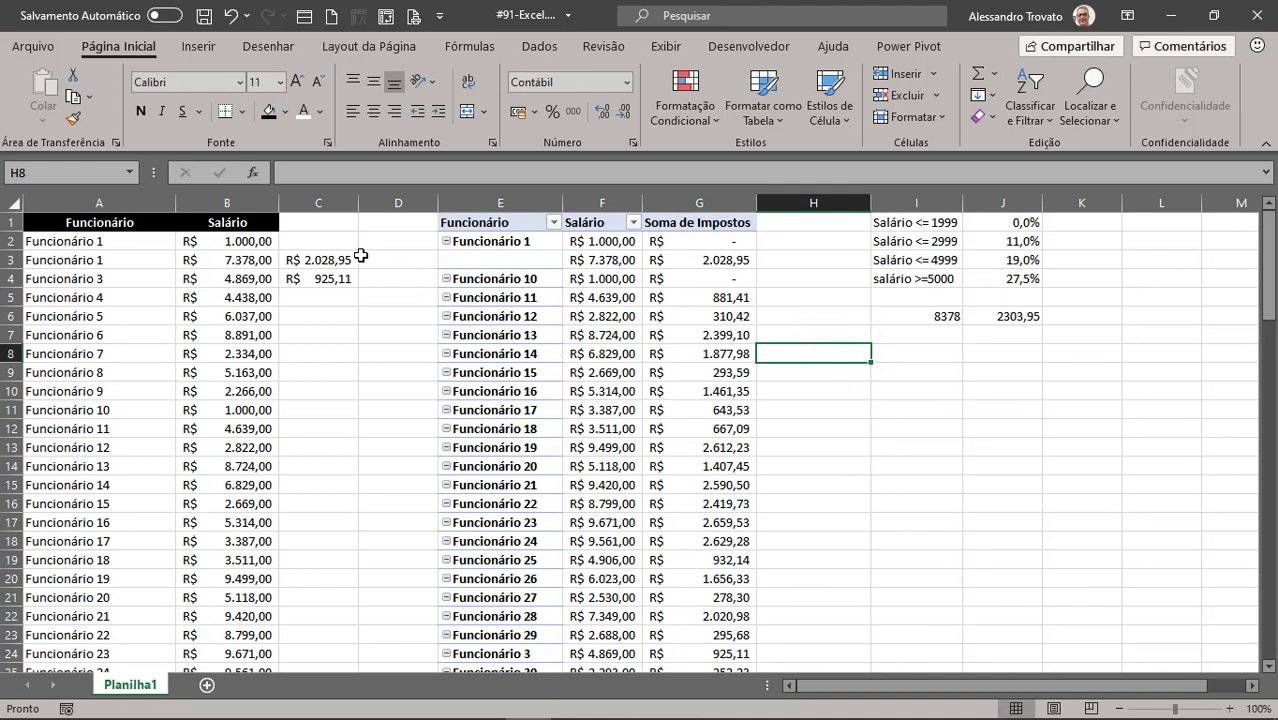
# Step: Delete the manual tax check values in C3:C5 beside the salaries
pyautogui.moveTo(337, 258); pyautogui.dragTo(336, 296)
pyautogui.press('Delete')
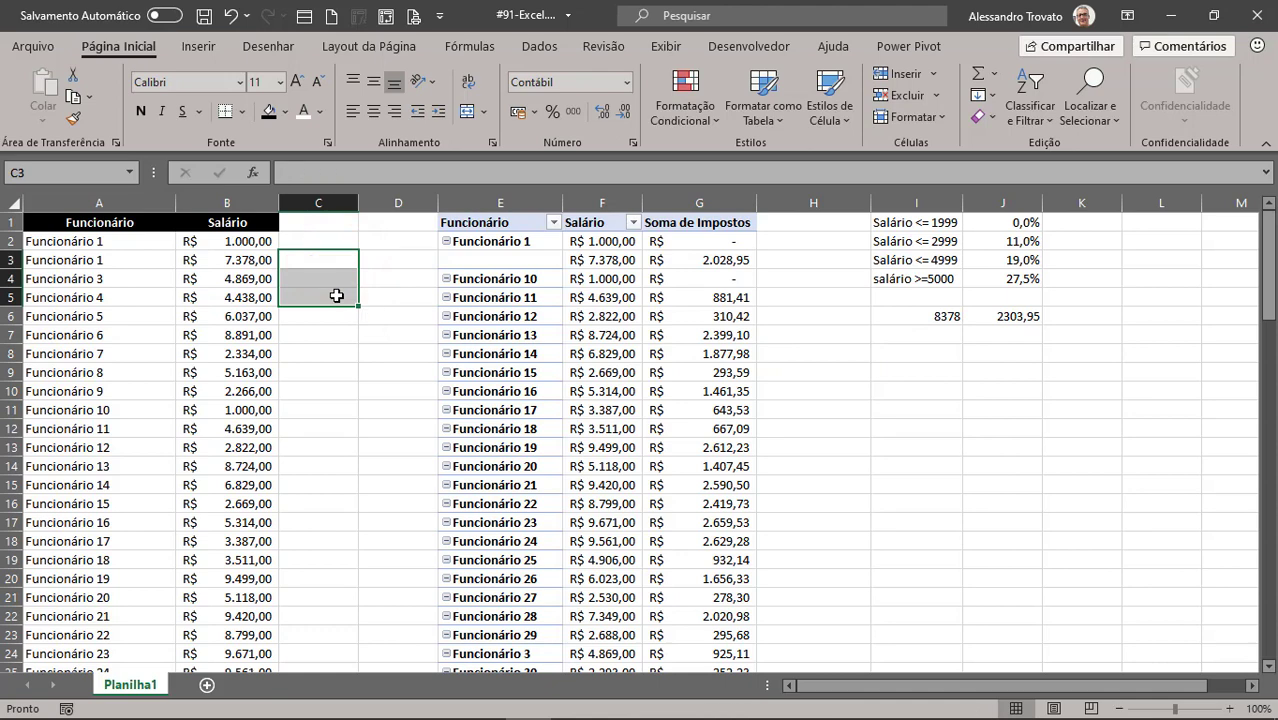
pyautogui.click(304, 335)
pyautogui.click(303, 260)
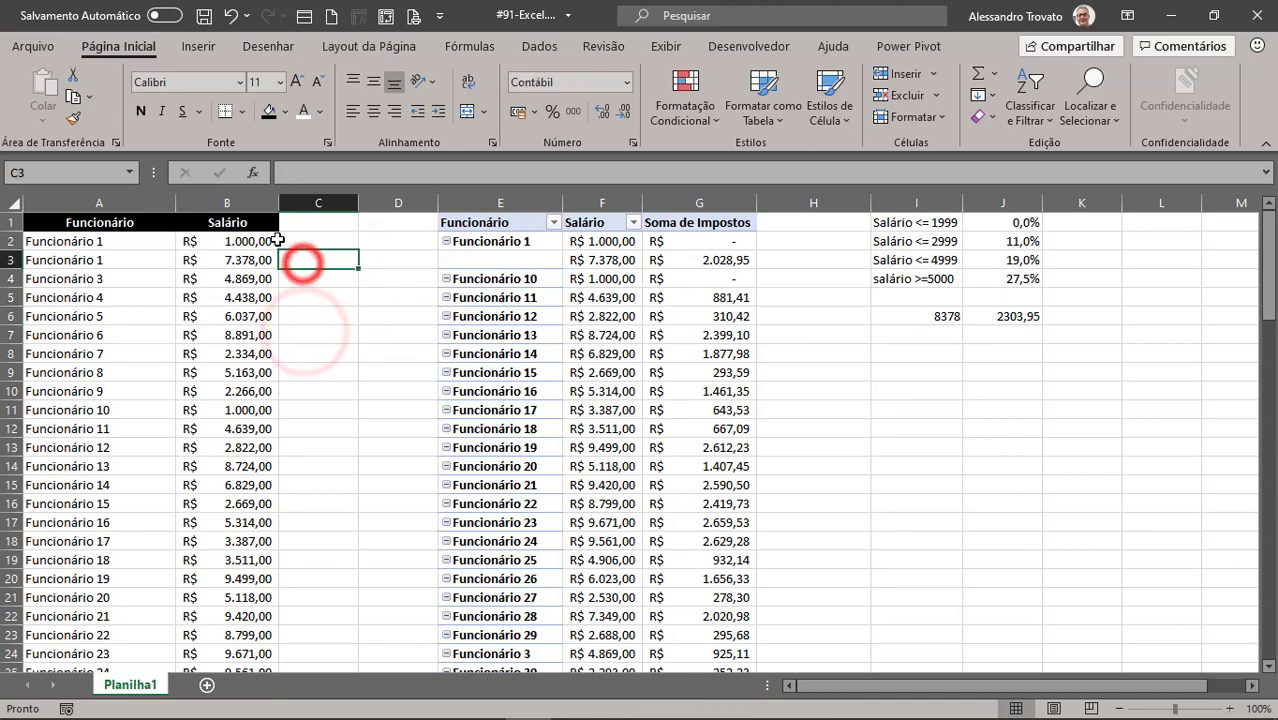
pyautogui.click(258, 254)
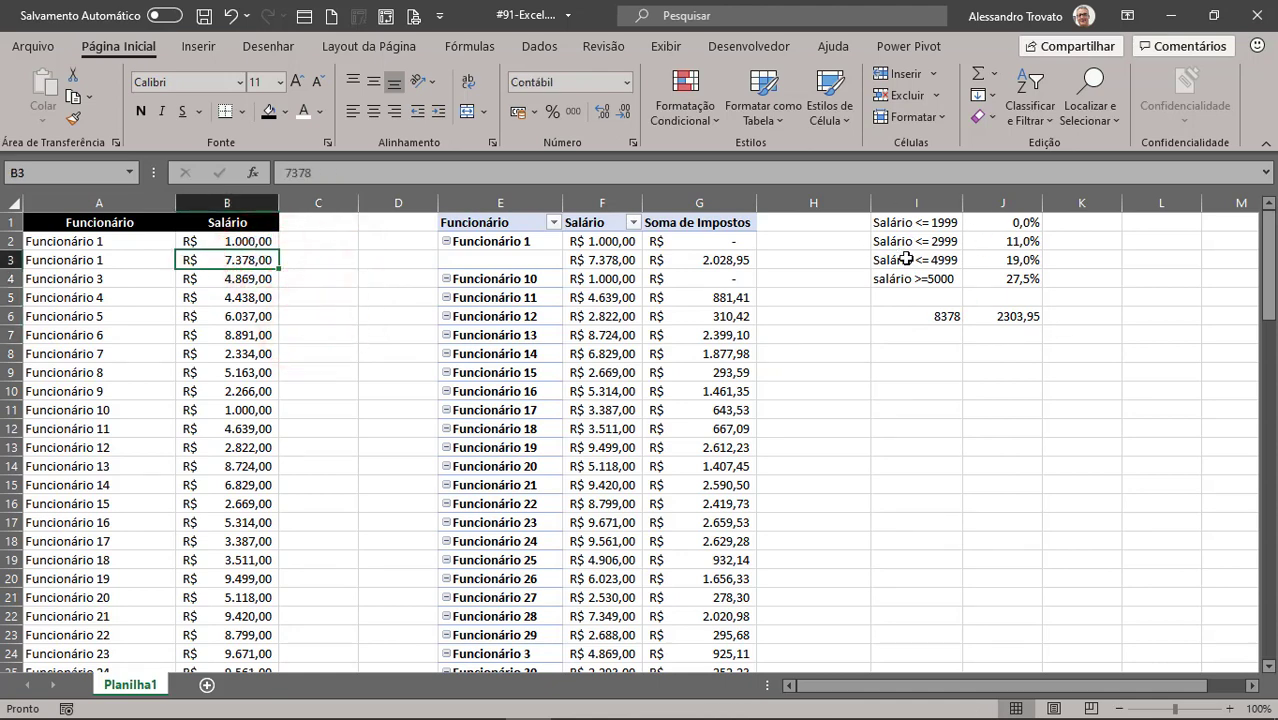